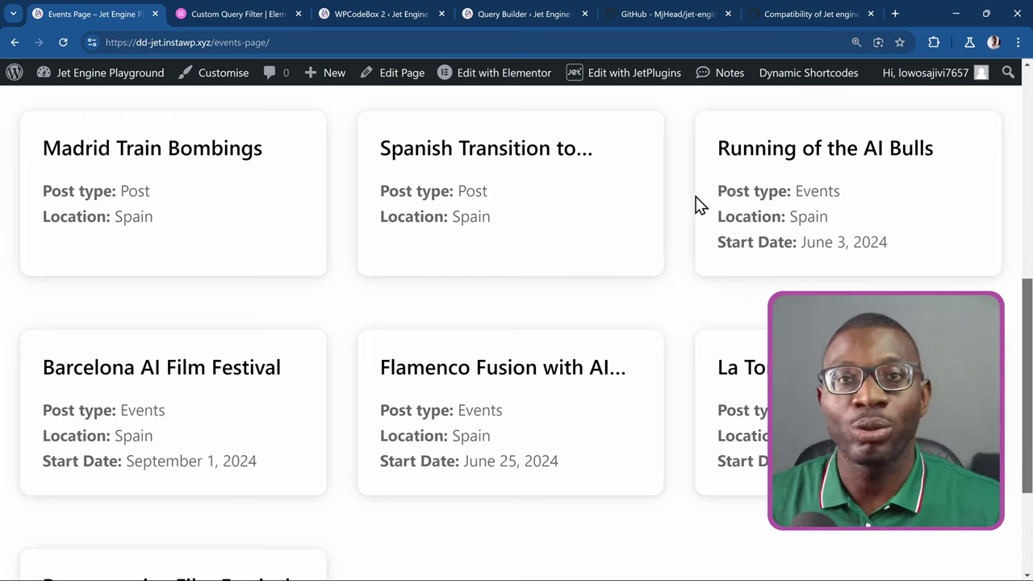
Review Elementor's Custom Query Filter documentation, from the hook details to the example for multiple post types in a posts widget
{"action": "left_click", "coordinate": [228, 17]}
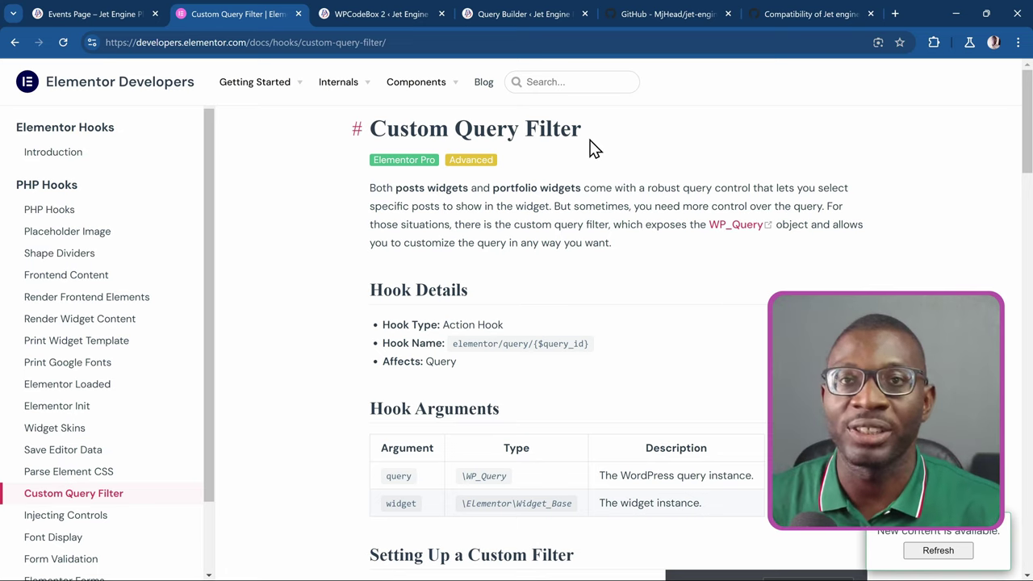
{"action": "scroll", "coordinate": [586, 142], "scroll_direction": "down", "scroll_amount": 5}
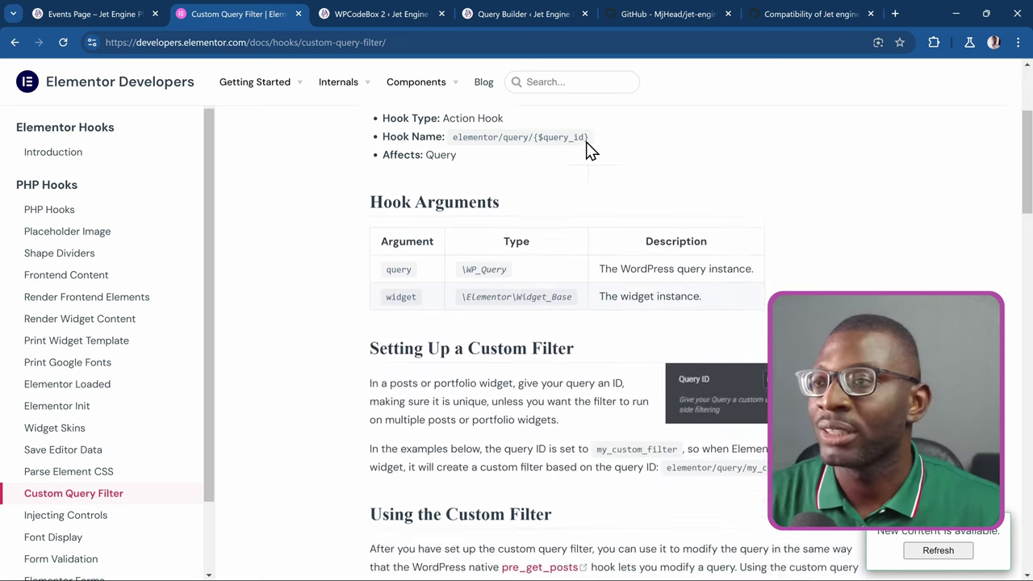
{"action": "scroll", "coordinate": [585, 150], "scroll_direction": "down", "scroll_amount": 3}
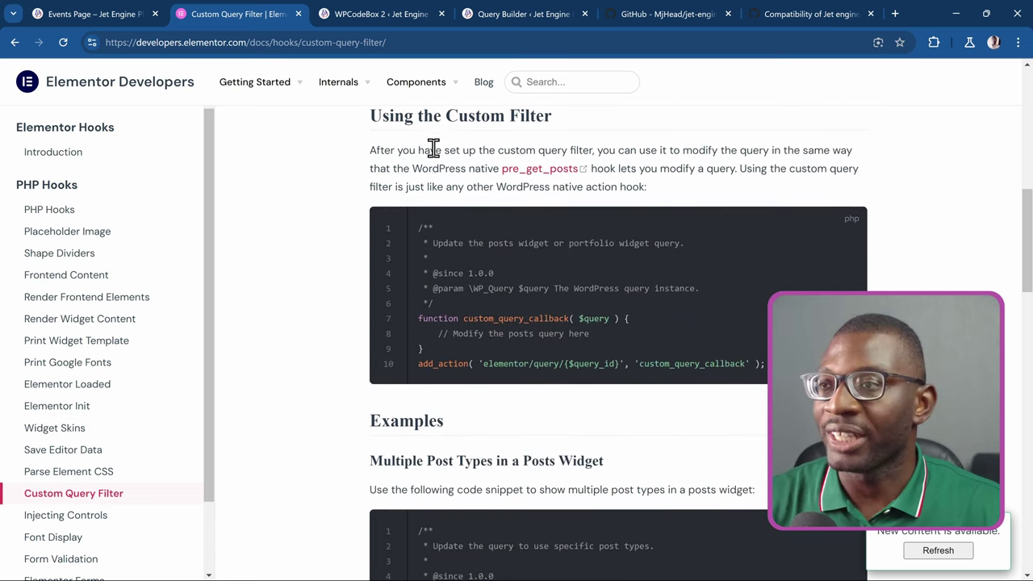
{"action": "scroll", "coordinate": [417, 155], "scroll_direction": "down", "scroll_amount": 3}
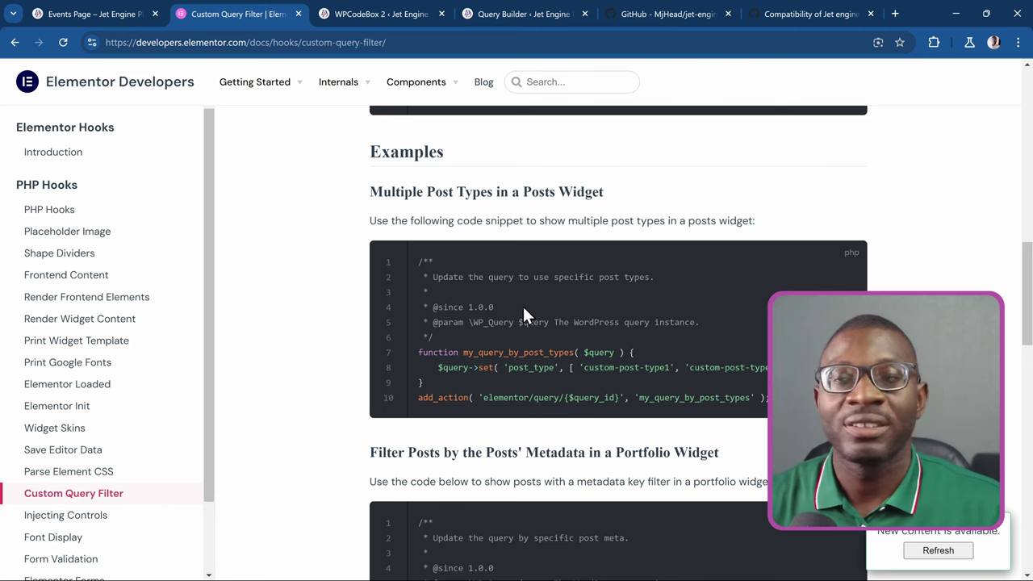
Examine the post type and status settings of the Event Loop Query in Query Builder, and check the events page
{"action": "left_click", "coordinate": [513, 14]}
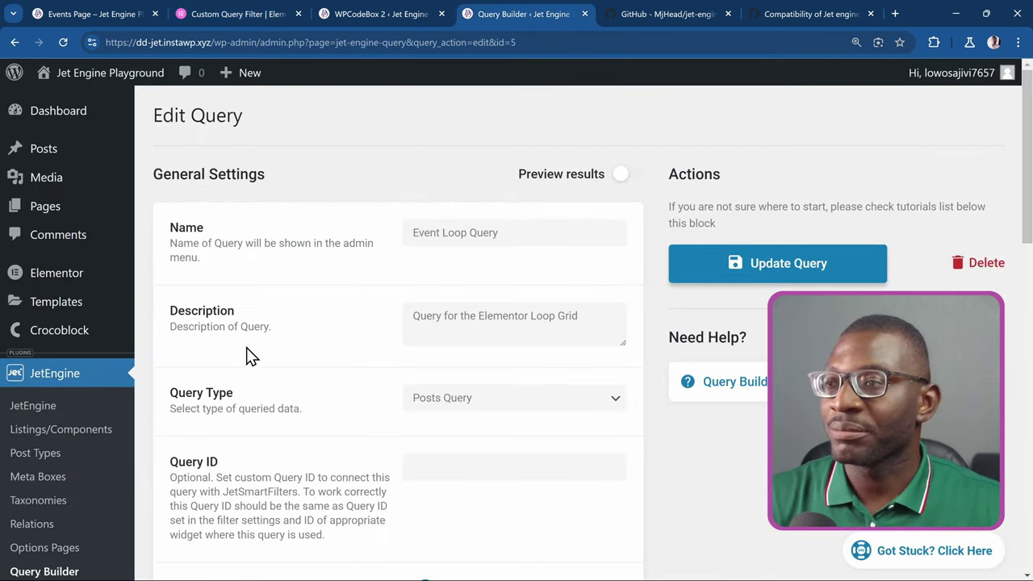
{"action": "scroll", "coordinate": [251, 355], "scroll_direction": "down", "scroll_amount": 1}
{"action": "scroll", "coordinate": [252, 355], "scroll_direction": "down", "scroll_amount": 8}
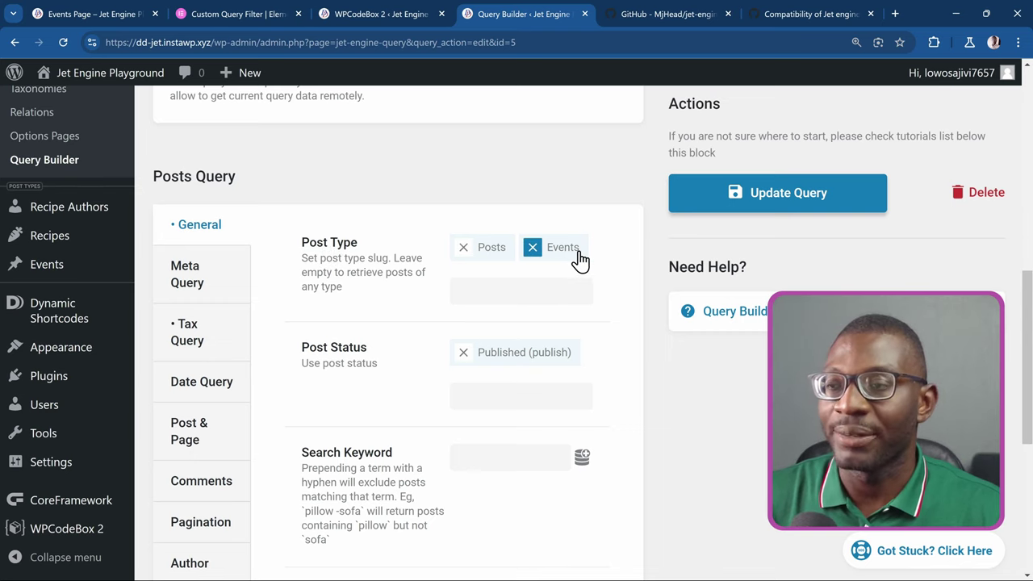
{"action": "left_click", "coordinate": [87, 13]}
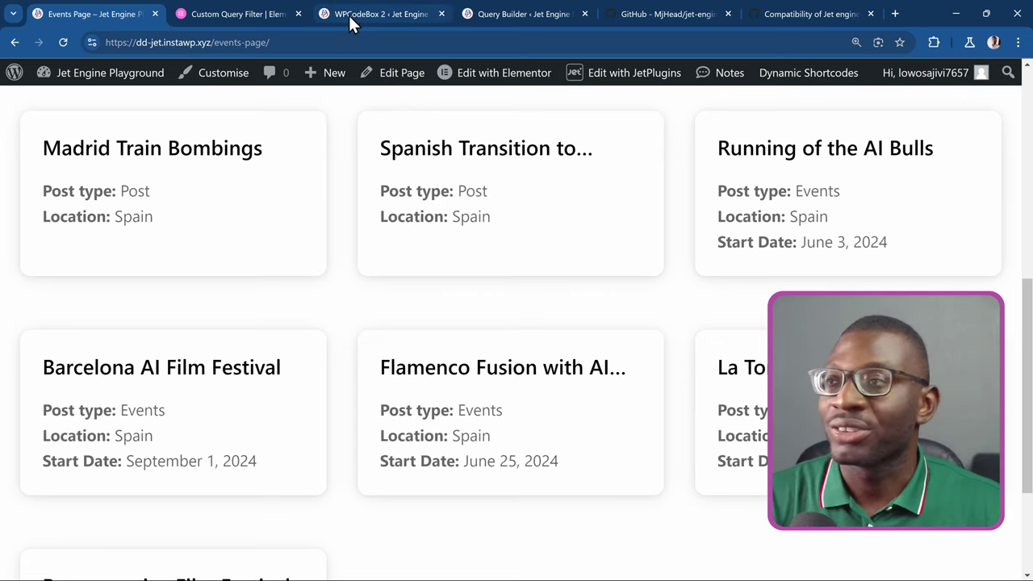
Compare the remaining custom query filter code examples with the Event Loop Query's settings, including its Comments section
{"action": "left_click", "coordinate": [240, 13]}
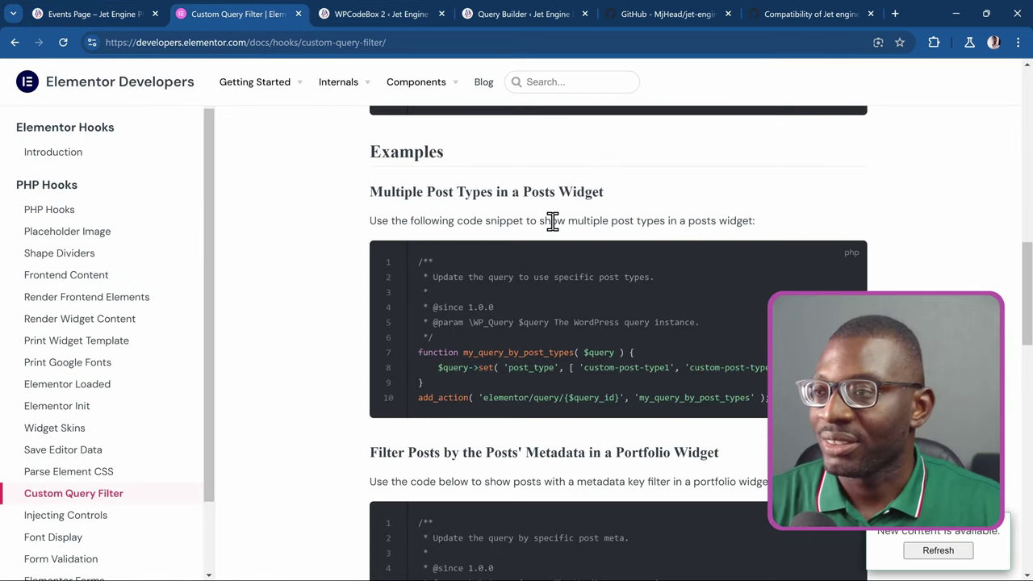
{"action": "scroll", "coordinate": [558, 261], "scroll_direction": "down", "scroll_amount": 10}
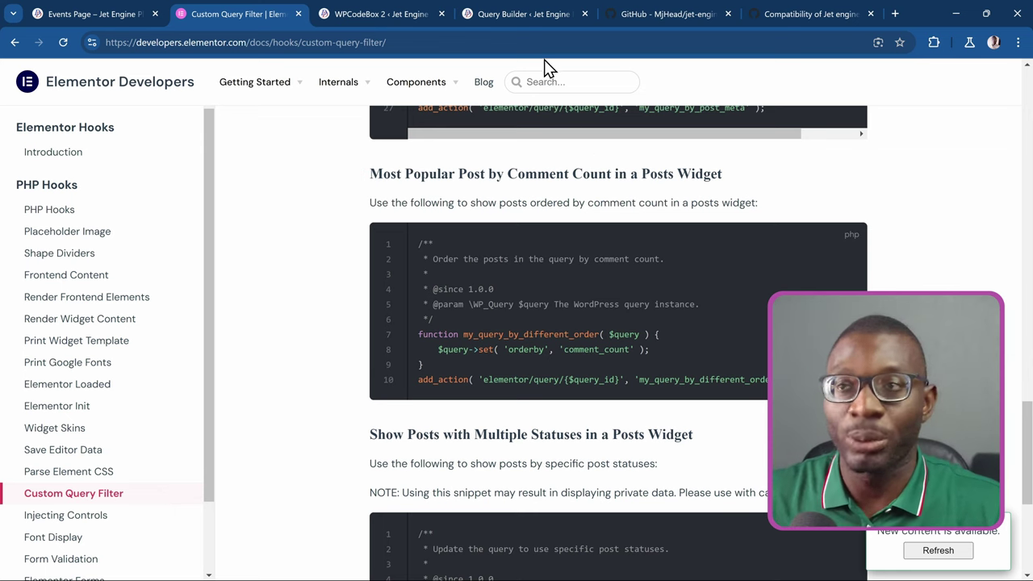
{"action": "left_click", "coordinate": [505, 14]}
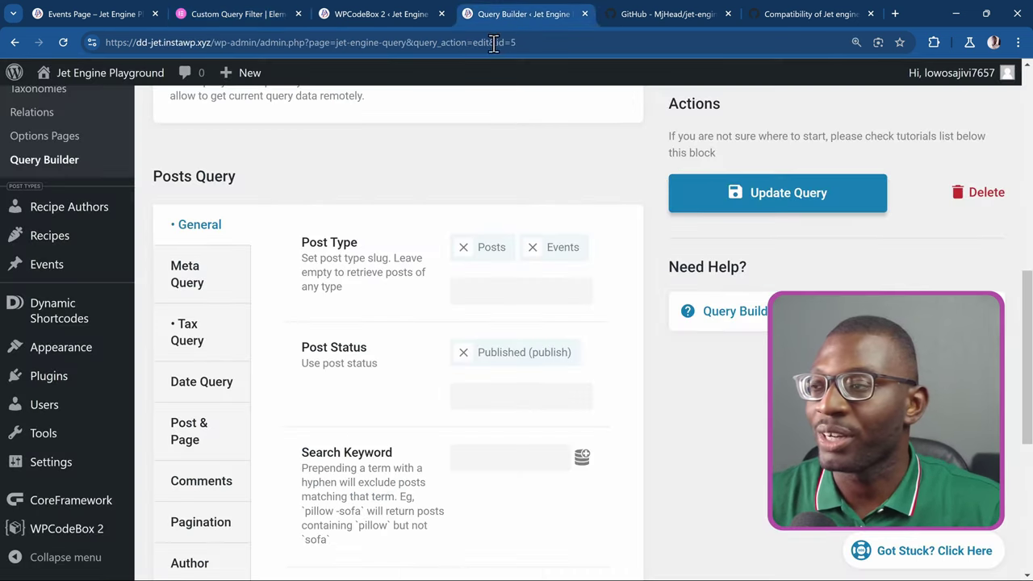
{"action": "scroll", "coordinate": [371, 185], "scroll_direction": "down", "scroll_amount": 4}
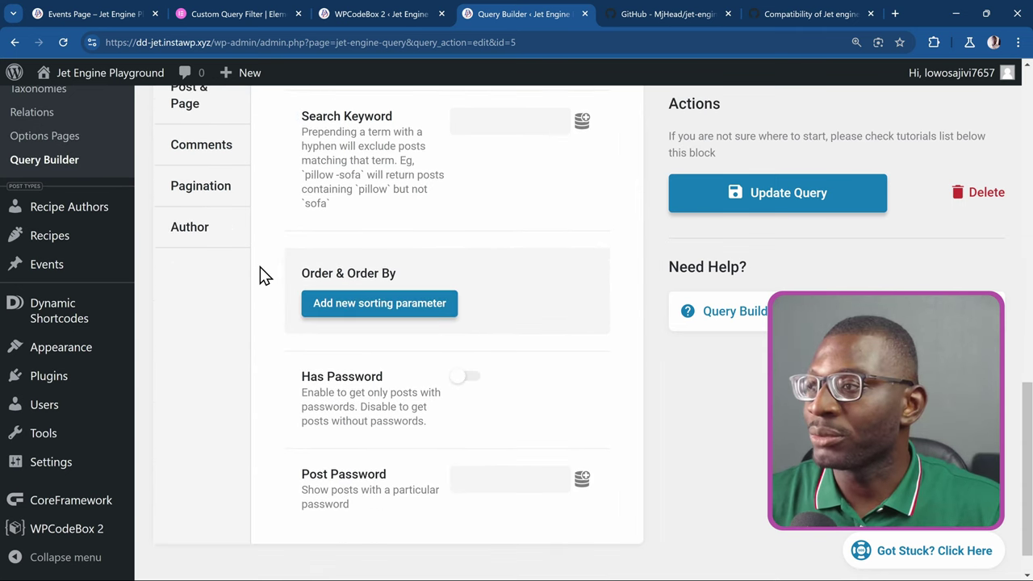
{"action": "left_click", "coordinate": [208, 153]}
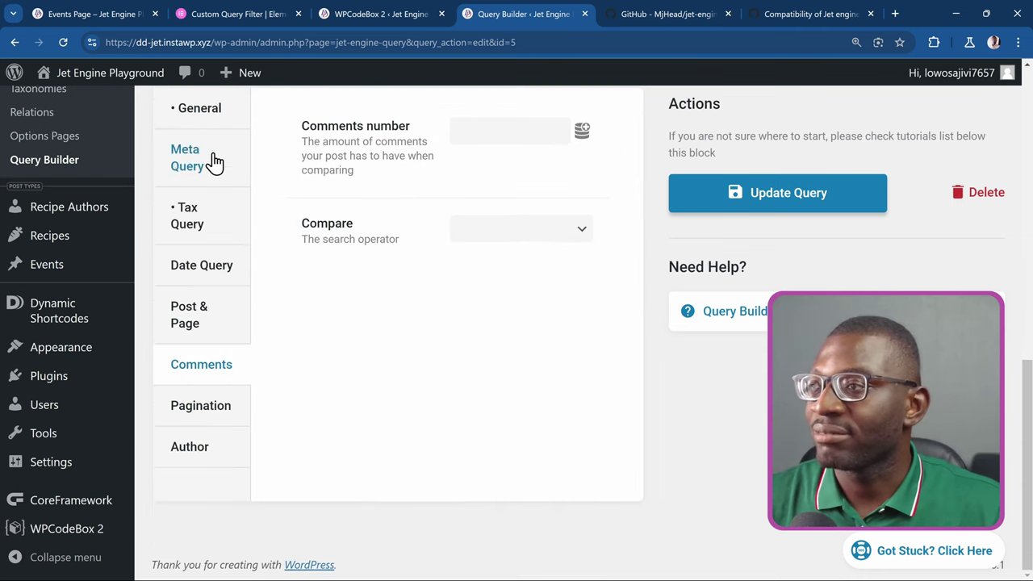
{"action": "scroll", "coordinate": [426, 225], "scroll_direction": "up", "scroll_amount": 1}
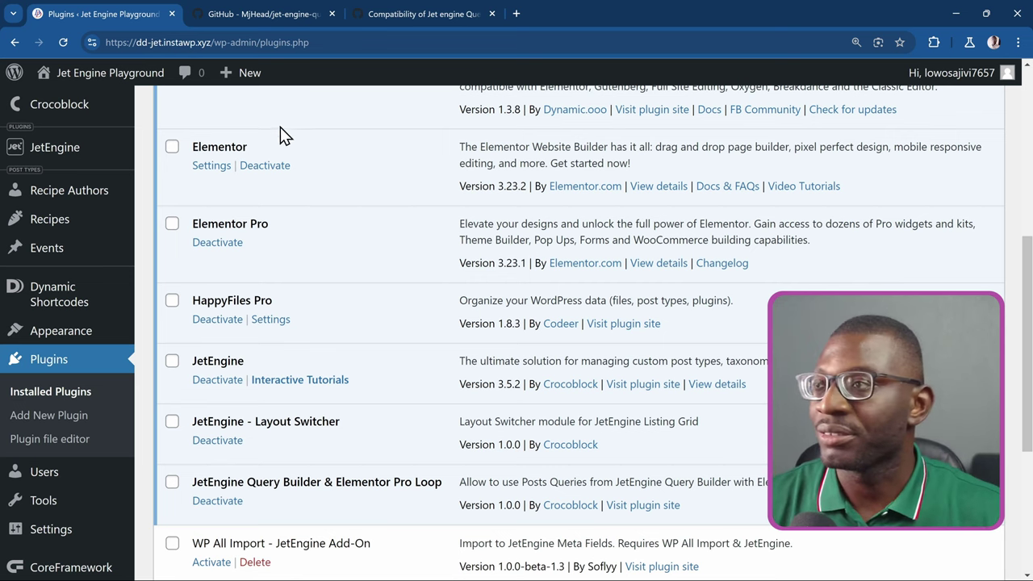
Download the JetEngine Query Builder & Elementor Pro Loop plugin from its GitHub repository as a ZIP
{"action": "left_click", "coordinate": [269, 12]}
{"action": "scroll", "coordinate": [334, 237], "scroll_direction": "up", "scroll_amount": 2}
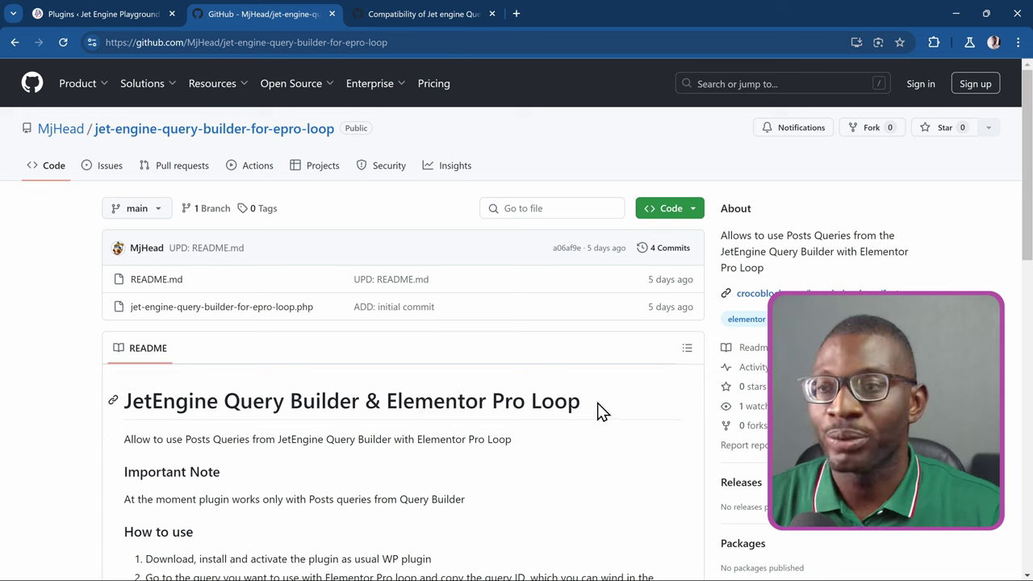
{"action": "left_click", "coordinate": [688, 209]}
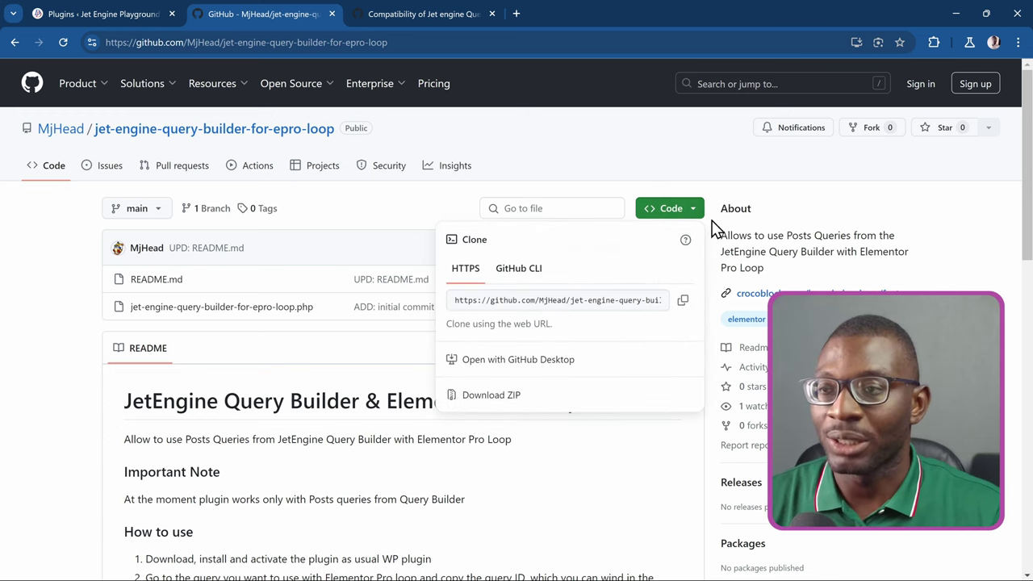
{"action": "left_click", "coordinate": [491, 397]}
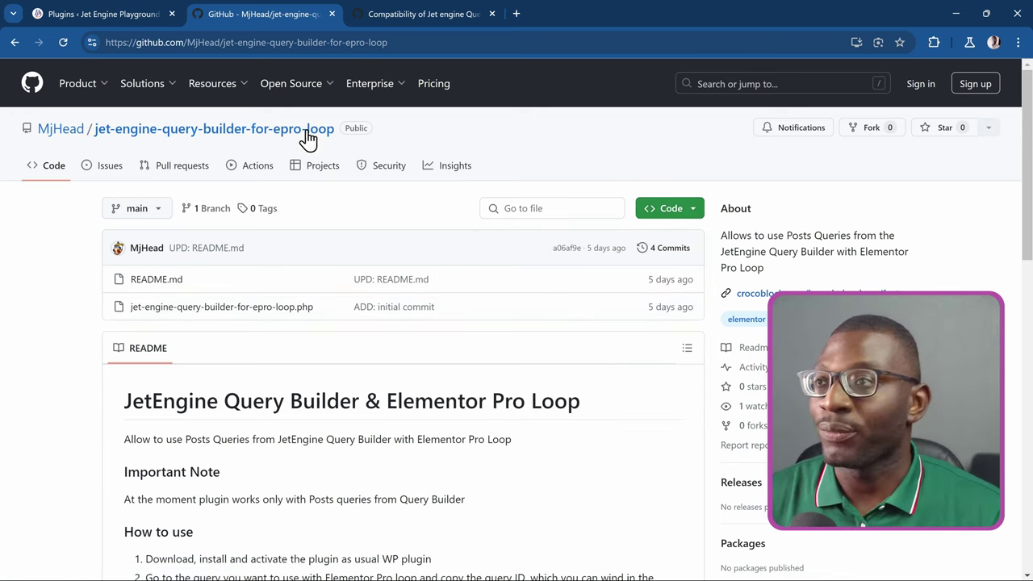
Read the Crocoblock GitHub issue about JetEngine Query Builder compatibility with the Elementor Loop builder, including its screenshots
{"action": "left_click", "coordinate": [418, 19]}
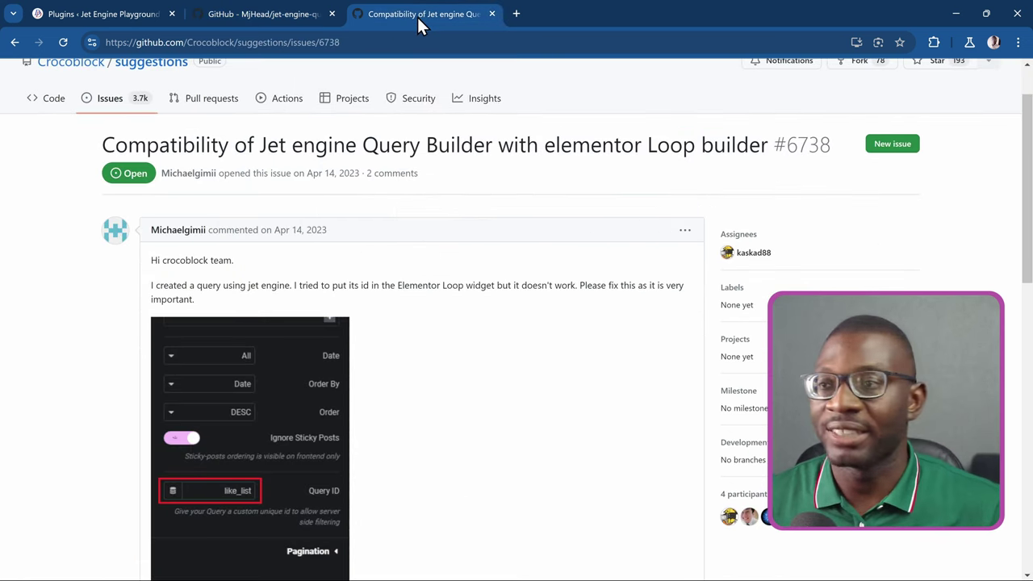
{"action": "scroll", "coordinate": [296, 254], "scroll_direction": "down", "scroll_amount": 5}
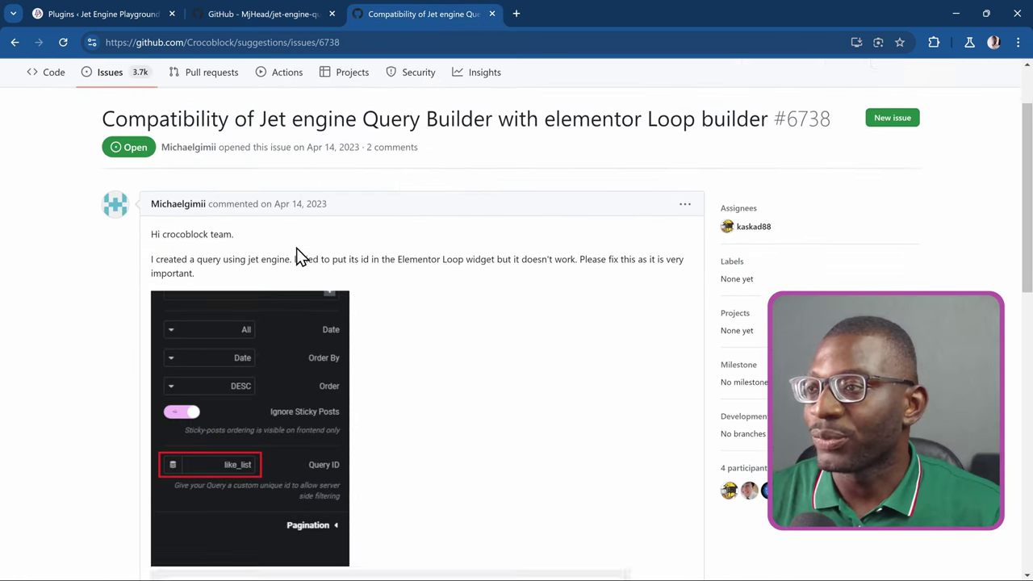
{"action": "scroll", "coordinate": [298, 257], "scroll_direction": "down", "scroll_amount": 1}
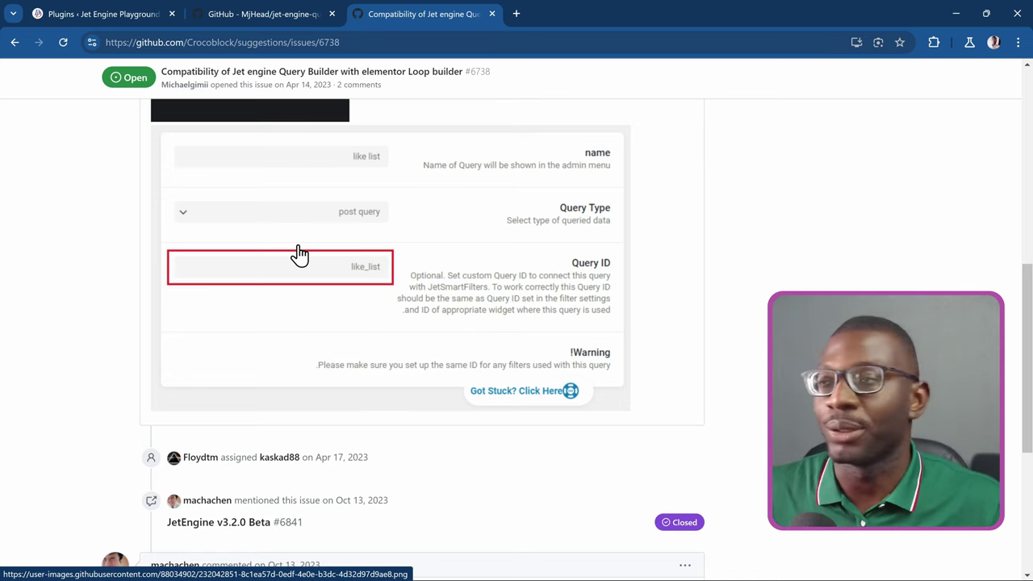
{"action": "scroll", "coordinate": [258, 224], "scroll_direction": "up", "scroll_amount": 1}
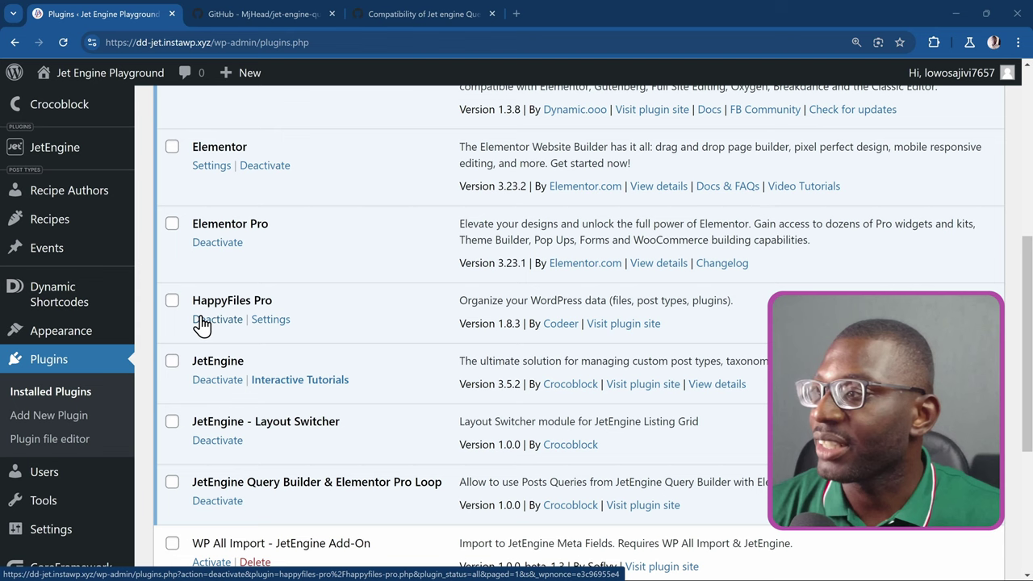
Open the Events custom post type in JetEngine and review its settings and meta fields
{"action": "mouse_move", "coordinate": [113, 267]}
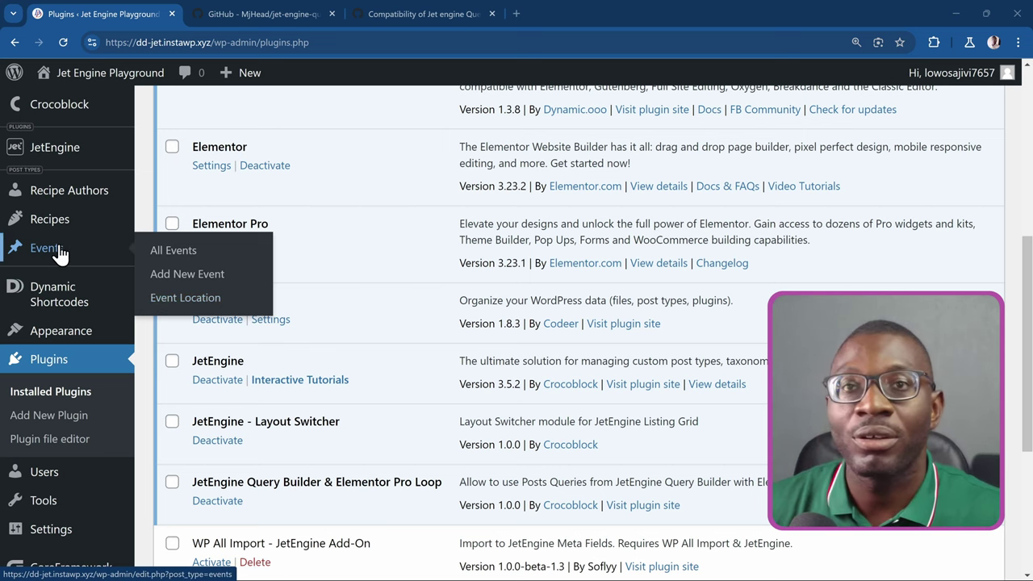
{"action": "scroll", "coordinate": [58, 253], "scroll_direction": "up", "scroll_amount": 3}
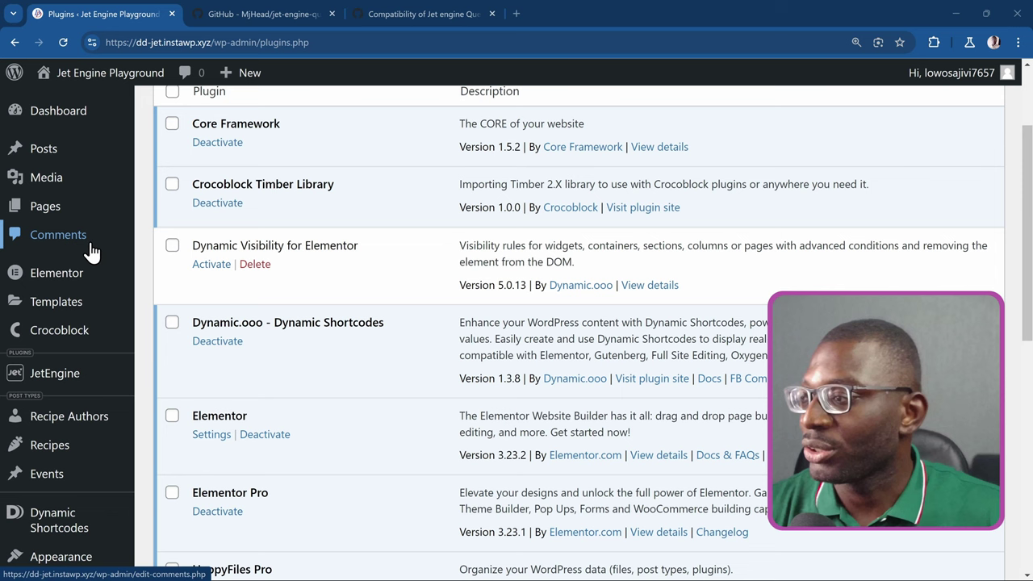
{"action": "mouse_move", "coordinate": [50, 381]}
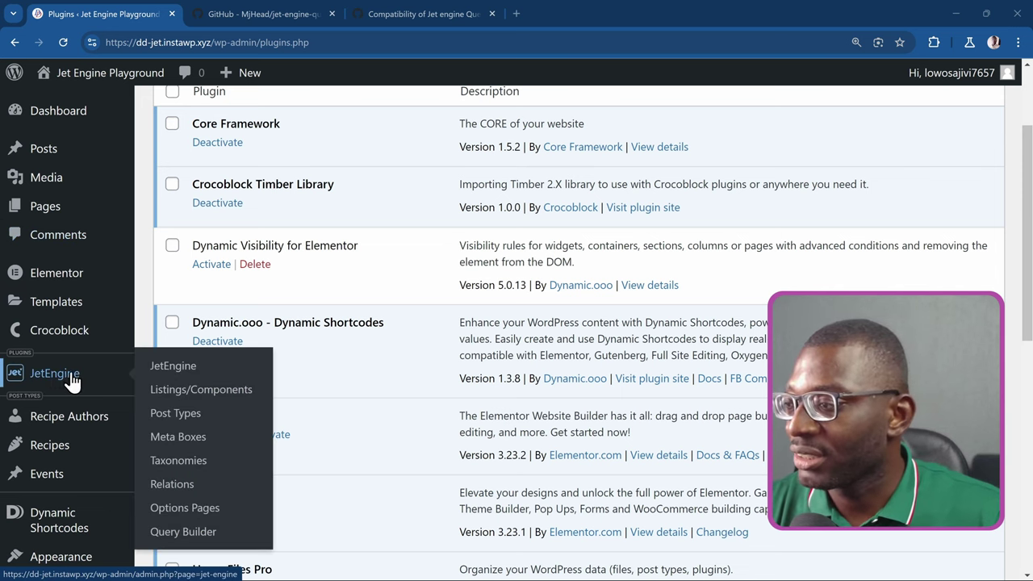
{"action": "left_click", "coordinate": [196, 425]}
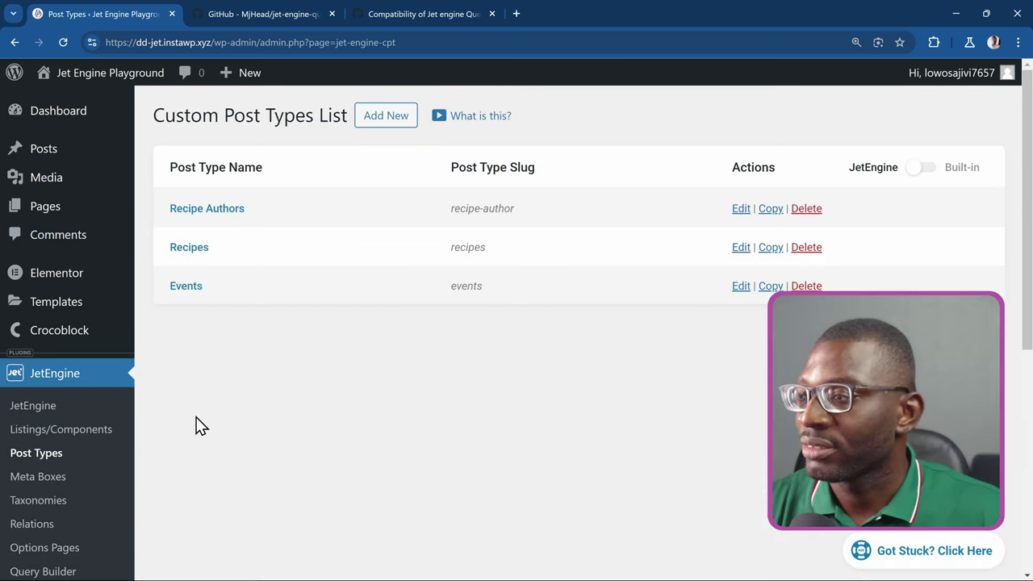
{"action": "left_click", "coordinate": [192, 296]}
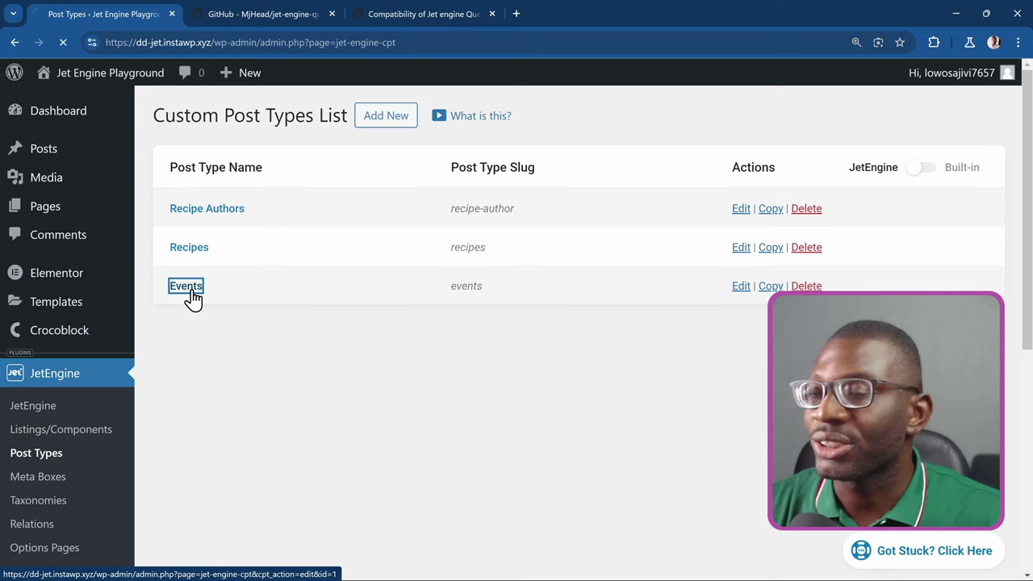
{"action": "scroll", "coordinate": [325, 287], "scroll_direction": "down", "scroll_amount": 5}
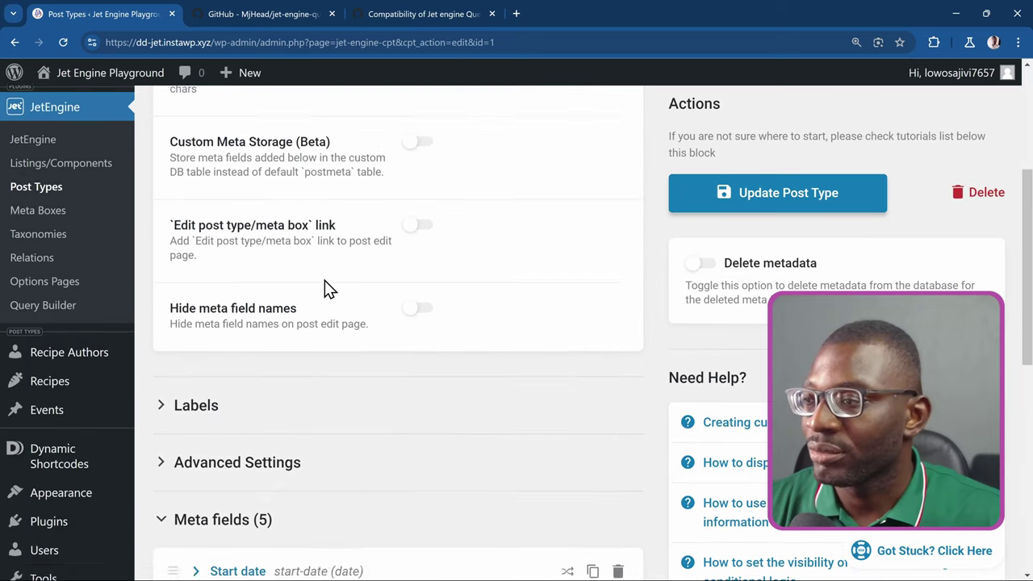
{"action": "scroll", "coordinate": [324, 290], "scroll_direction": "down", "scroll_amount": 1}
{"action": "scroll", "coordinate": [324, 290], "scroll_direction": "up", "scroll_amount": 3}
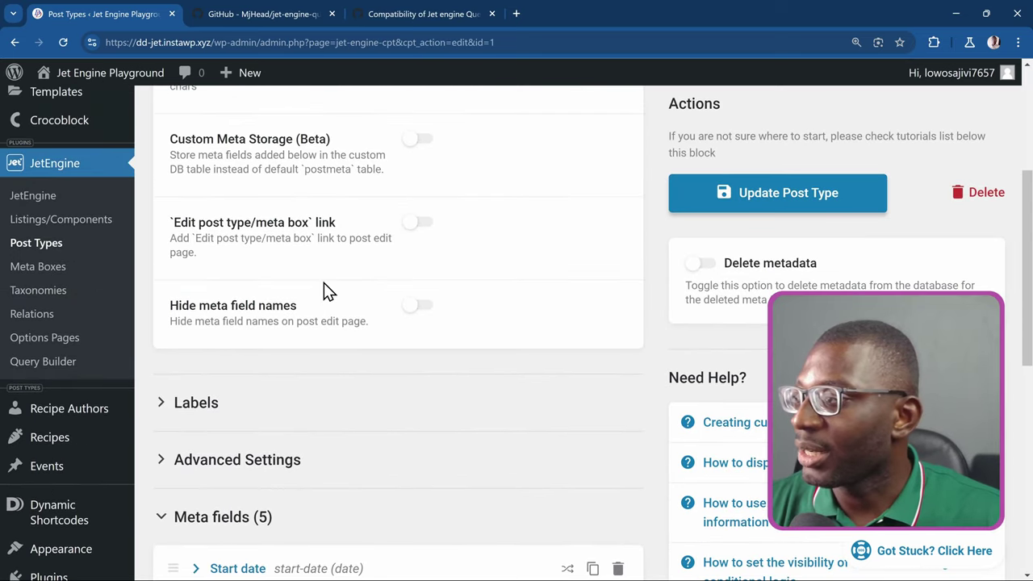
Open the Event Locations taxonomy in JetEngine and review its assigned post types and meta fields
{"action": "left_click", "coordinate": [69, 291]}
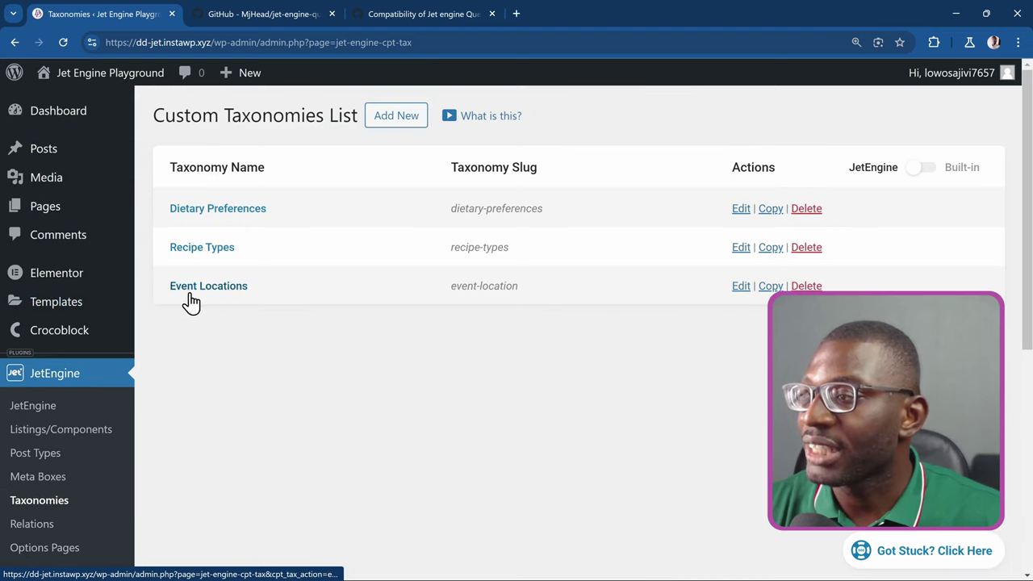
{"action": "left_click", "coordinate": [209, 290]}
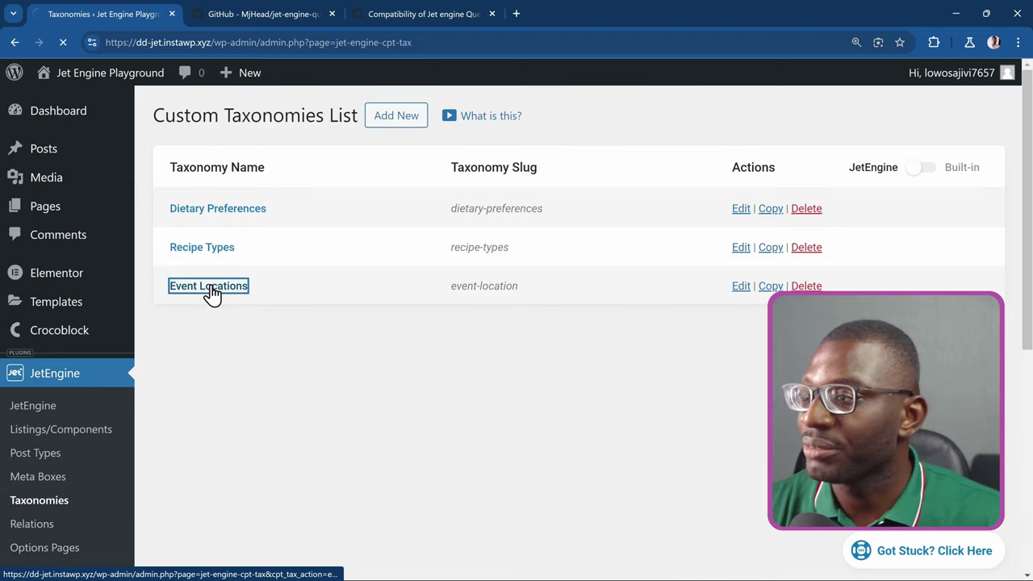
{"action": "scroll", "coordinate": [272, 288], "scroll_direction": "down", "scroll_amount": 3}
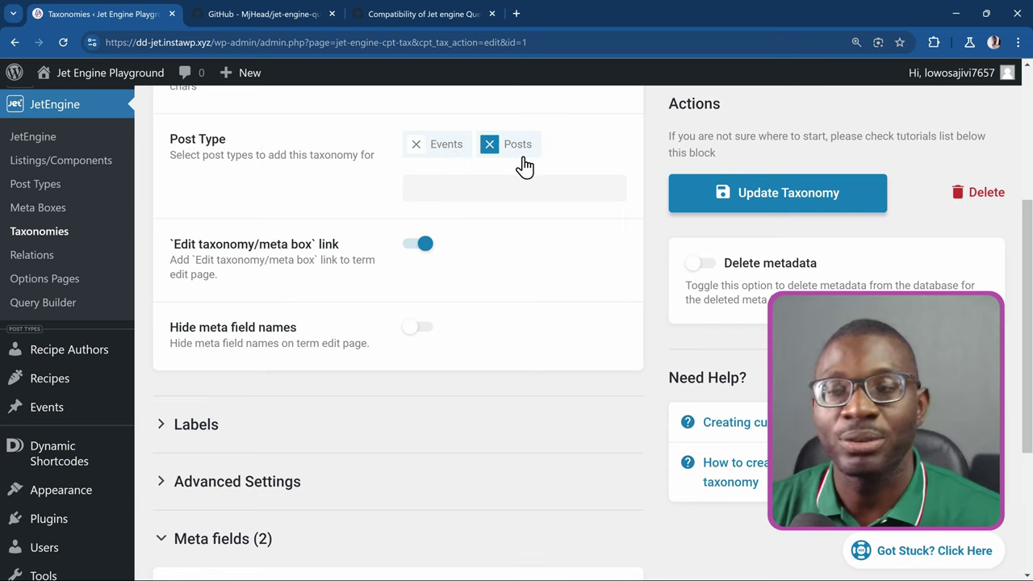
{"action": "scroll", "coordinate": [345, 244], "scroll_direction": "up", "scroll_amount": 3}
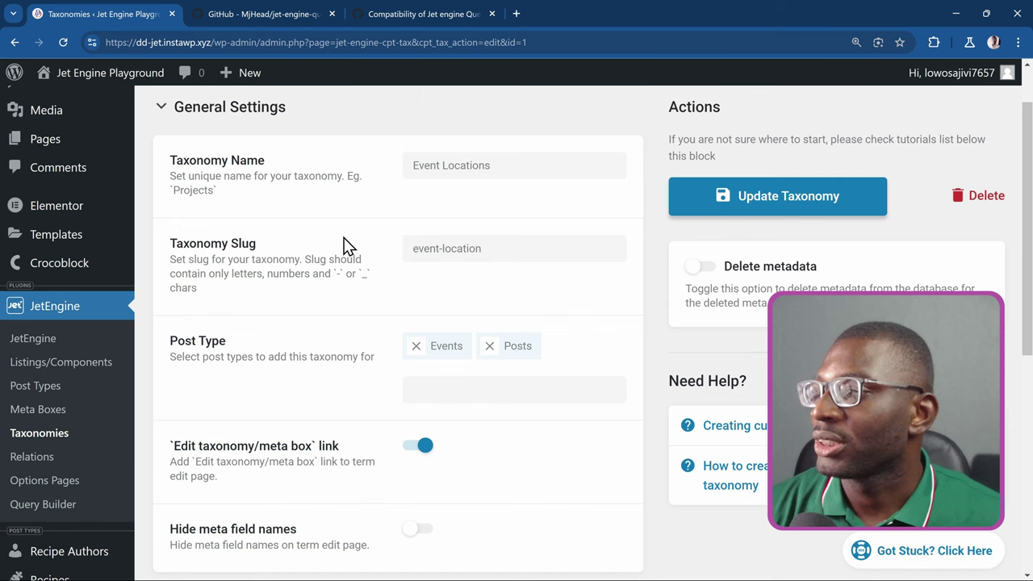
{"action": "scroll", "coordinate": [281, 294], "scroll_direction": "down", "scroll_amount": 3}
{"action": "scroll", "coordinate": [257, 307], "scroll_direction": "up", "scroll_amount": 1}
{"action": "scroll", "coordinate": [256, 307], "scroll_direction": "down", "scroll_amount": 2}
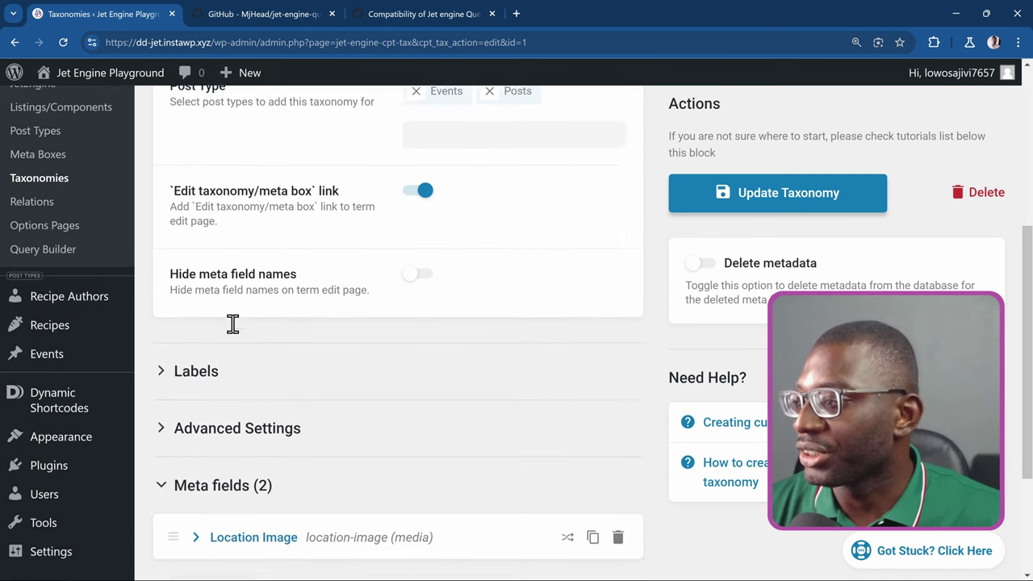
Open the list of all events and look through the location assigned to each one
{"action": "left_click", "coordinate": [64, 350]}
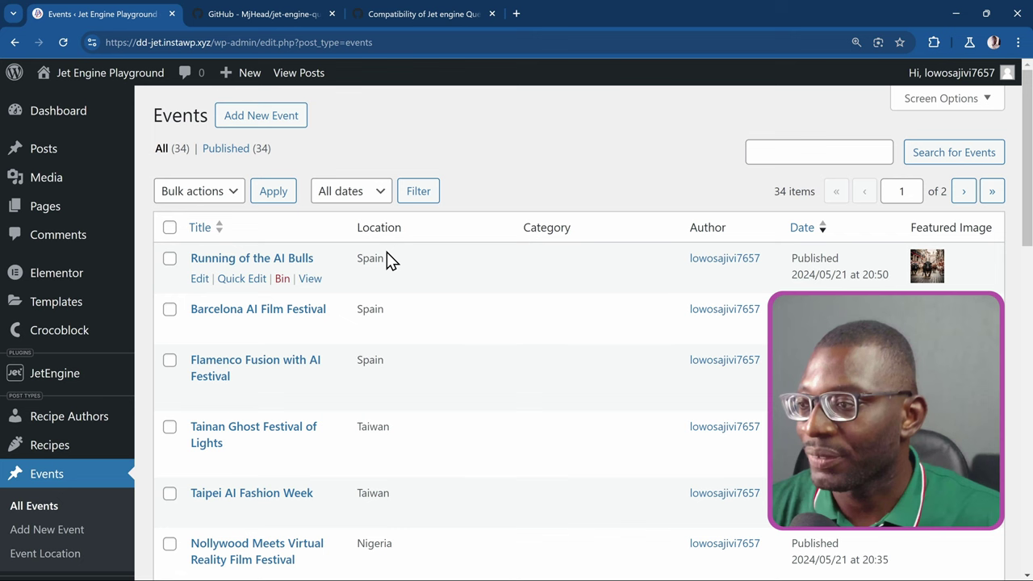
{"action": "scroll", "coordinate": [405, 313], "scroll_direction": "down", "scroll_amount": 3}
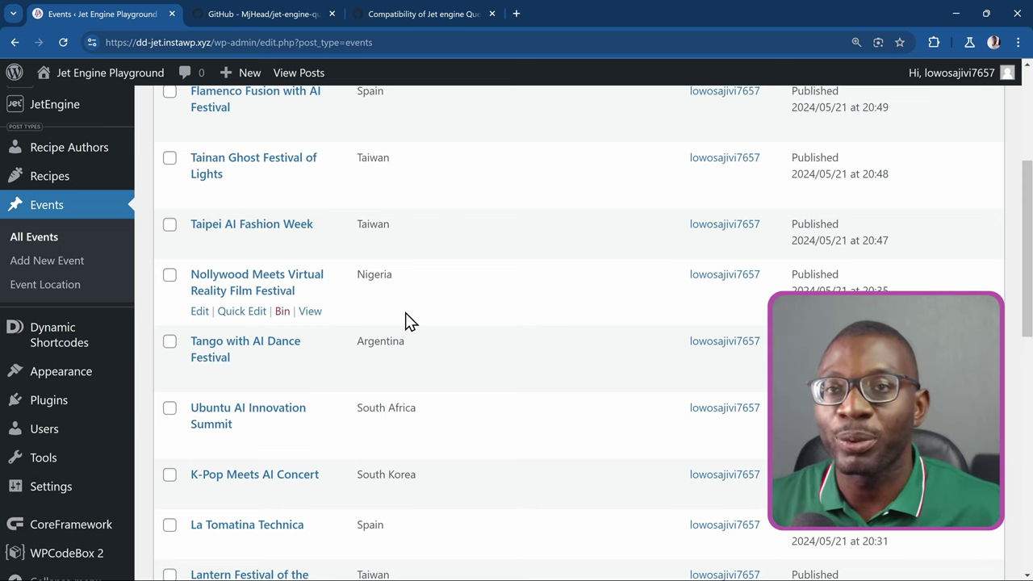
{"action": "scroll", "coordinate": [389, 321], "scroll_direction": "down", "scroll_amount": 2}
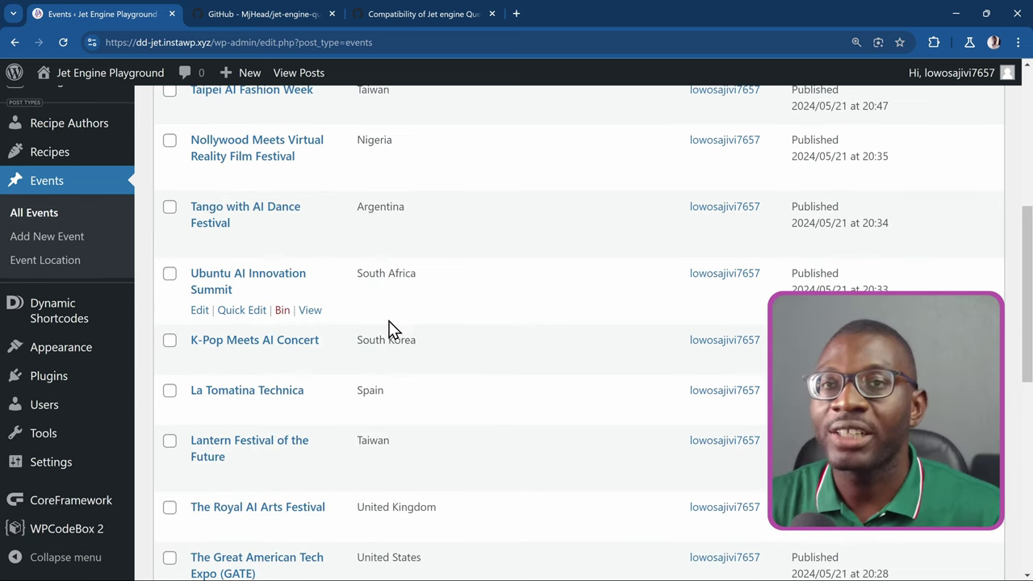
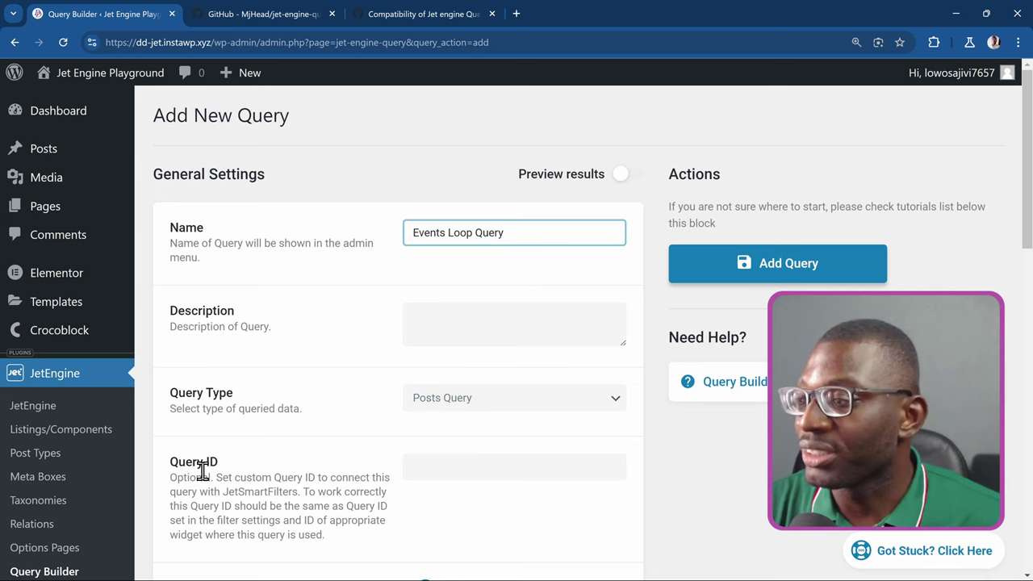
Set the post type of the new Events Loop Query to Events
{"action": "scroll", "coordinate": [254, 467], "scroll_direction": "down", "scroll_amount": 2}
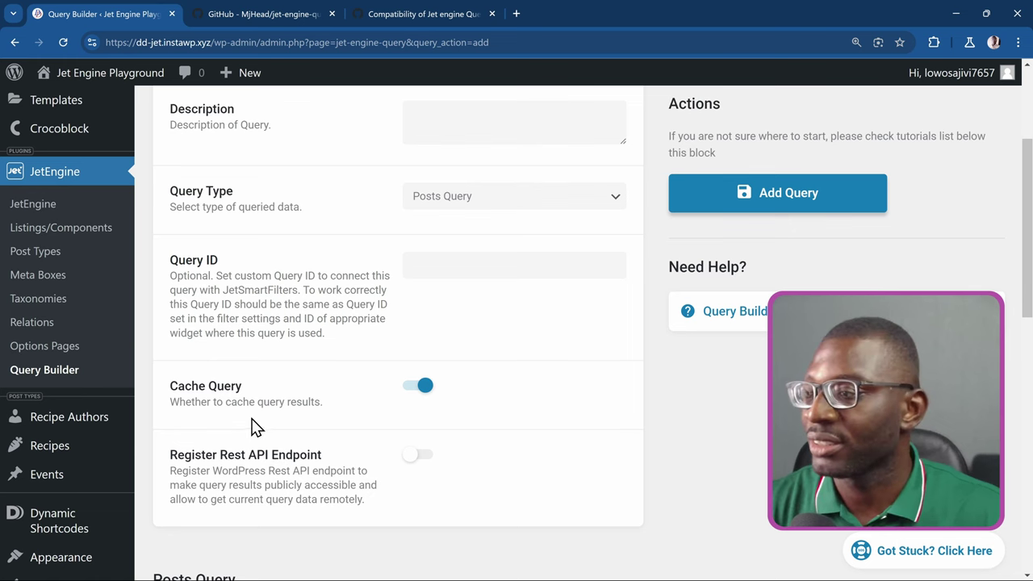
{"action": "scroll", "coordinate": [251, 416], "scroll_direction": "down", "scroll_amount": 5}
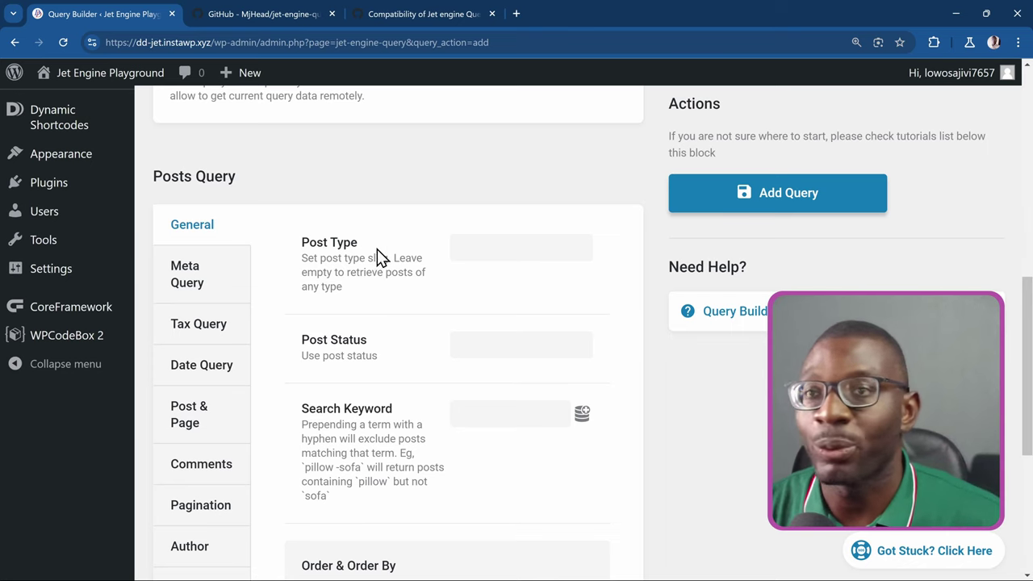
{"action": "left_click", "coordinate": [498, 244]}
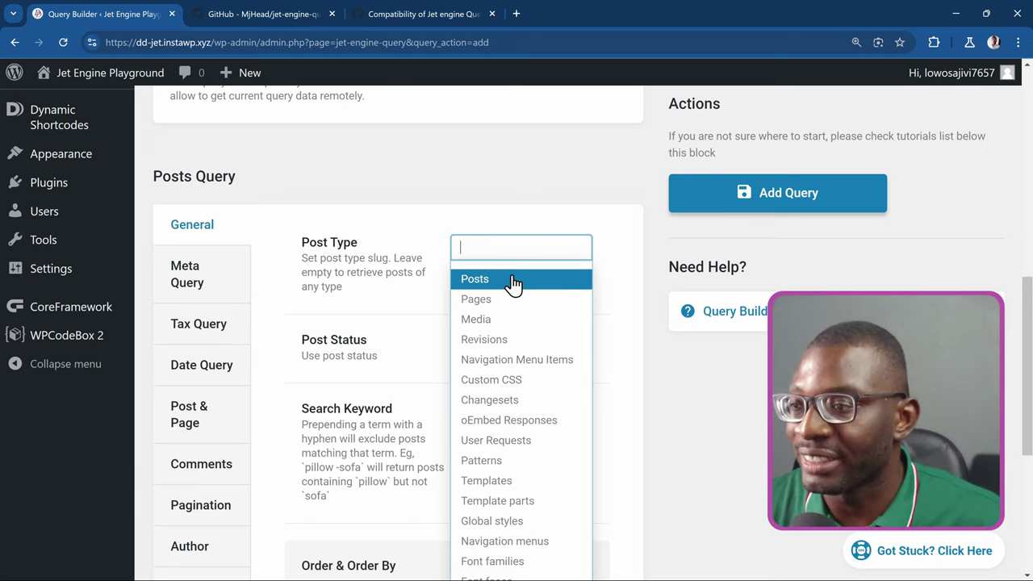
{"action": "type", "text": "eve"}
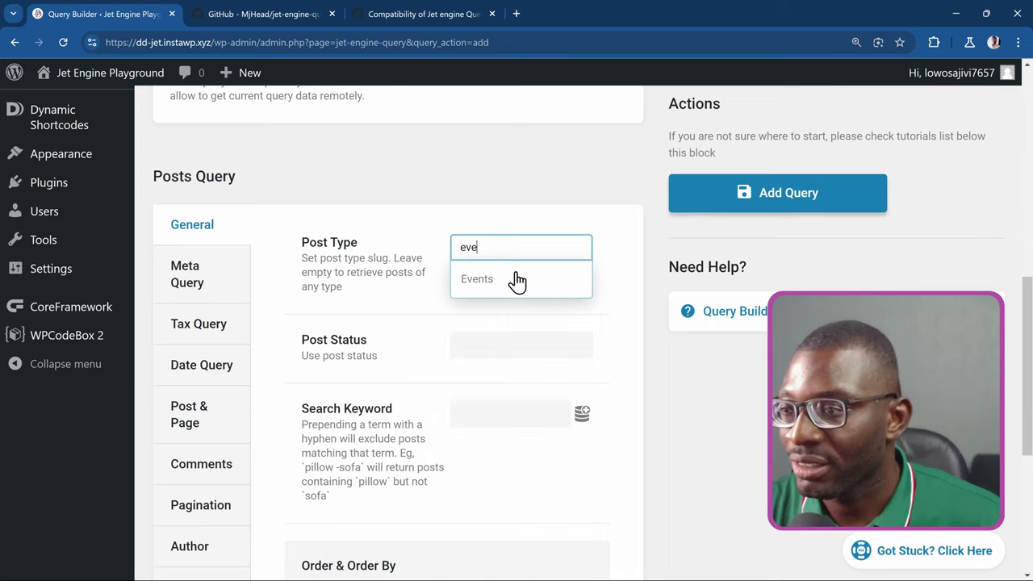
{"action": "left_click", "coordinate": [516, 281]}
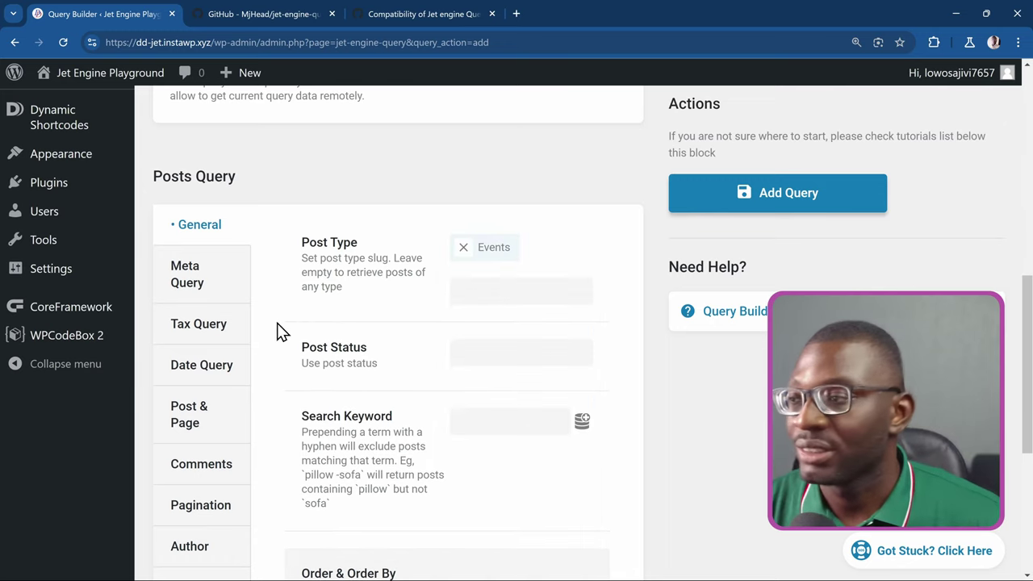
Add a tax query clause for the Event Locations taxonomy that selects terms by Name
{"action": "left_click", "coordinate": [221, 332]}
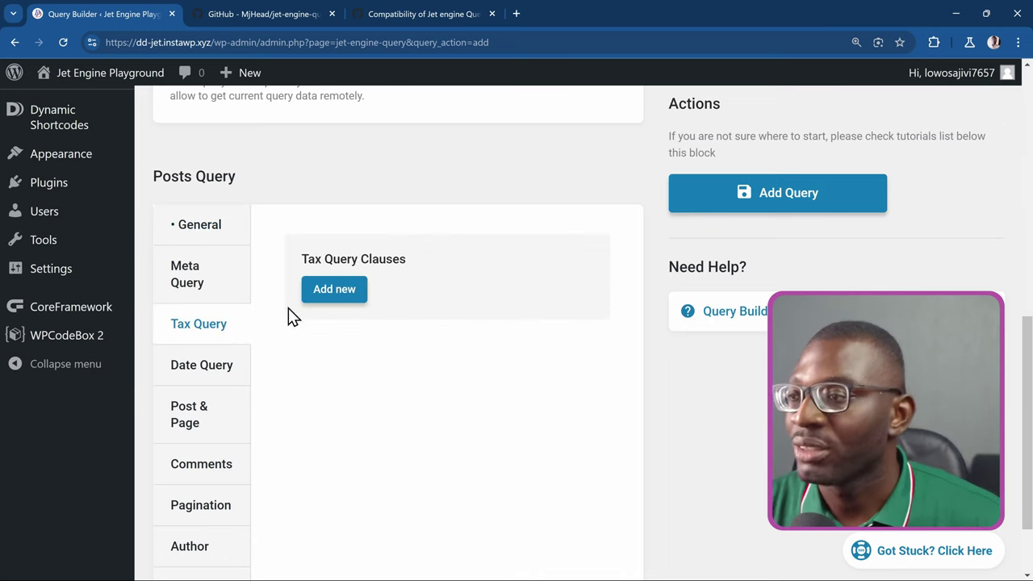
{"action": "left_click", "coordinate": [337, 299]}
{"action": "left_click", "coordinate": [512, 358]}
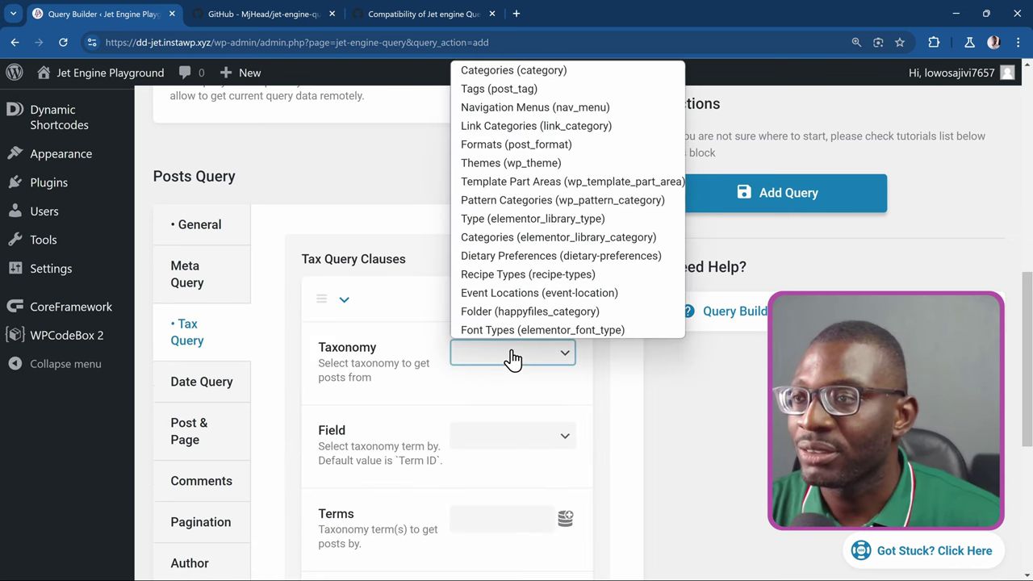
{"action": "left_click", "coordinate": [526, 295]}
{"action": "scroll", "coordinate": [396, 410], "scroll_direction": "down", "scroll_amount": 3}
{"action": "left_click", "coordinate": [521, 239]}
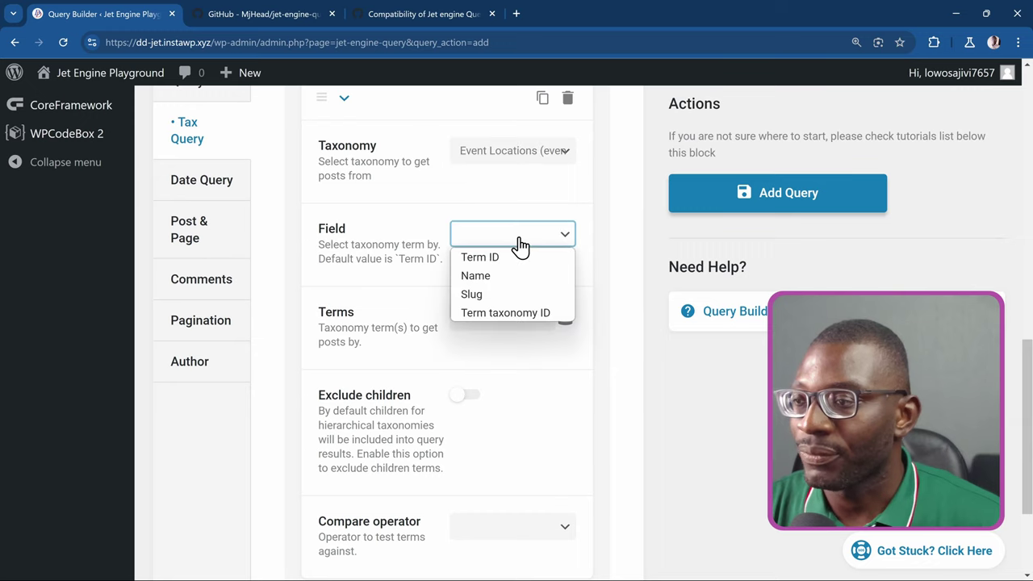
{"action": "left_click", "coordinate": [476, 276]}
Set the tax query clause's term to Spain with the compare operator IN
{"action": "left_click", "coordinate": [481, 319]}
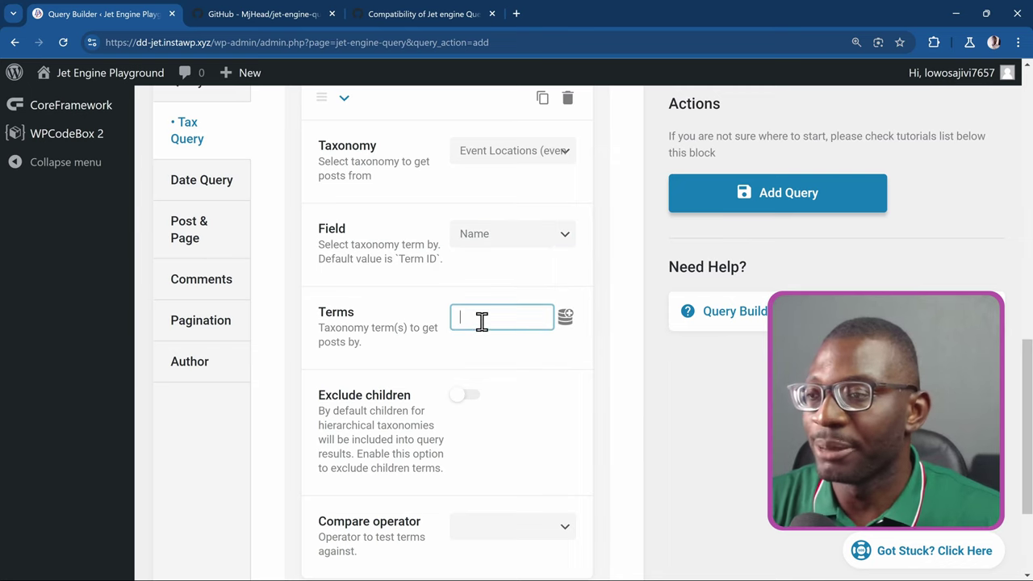
{"action": "type", "text": "Spain"}
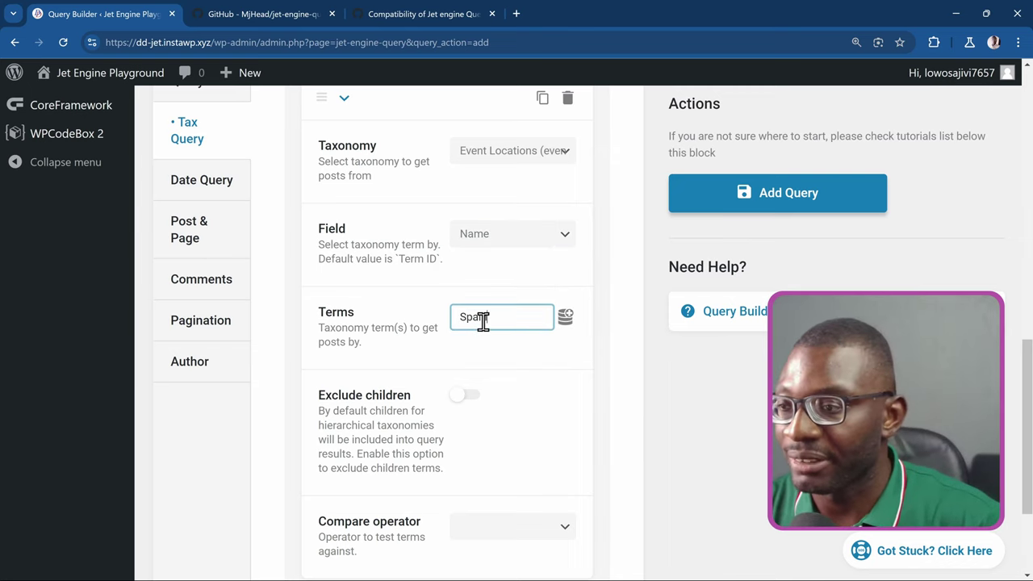
{"action": "scroll", "coordinate": [439, 348], "scroll_direction": "down", "scroll_amount": 3}
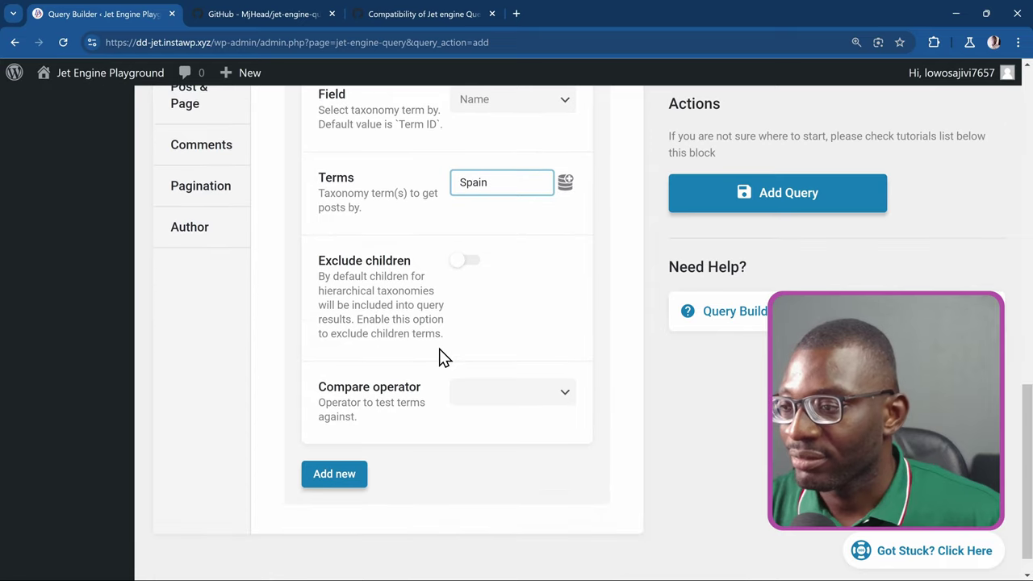
{"action": "left_click", "coordinate": [497, 397]}
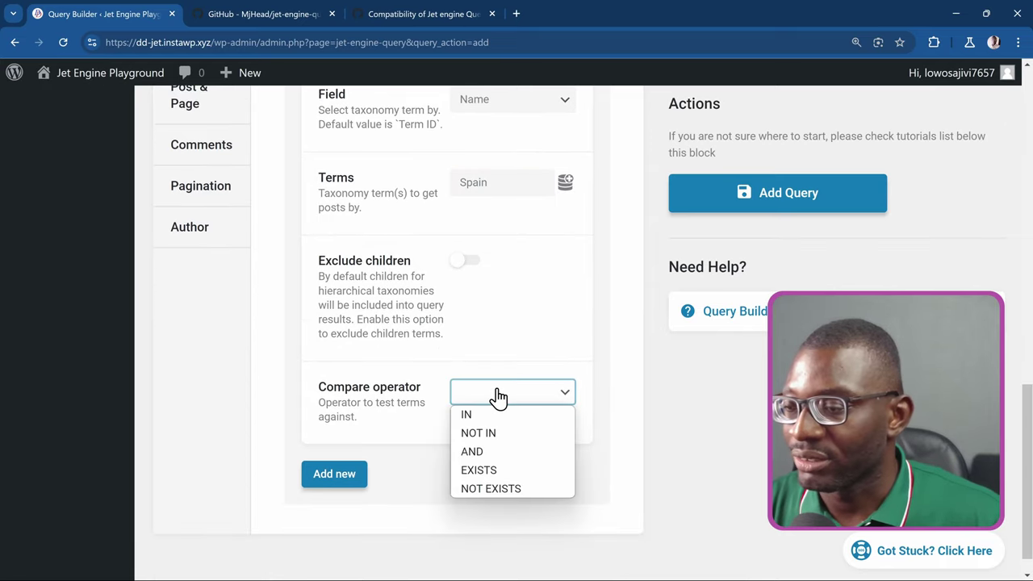
{"action": "left_click", "coordinate": [494, 414]}
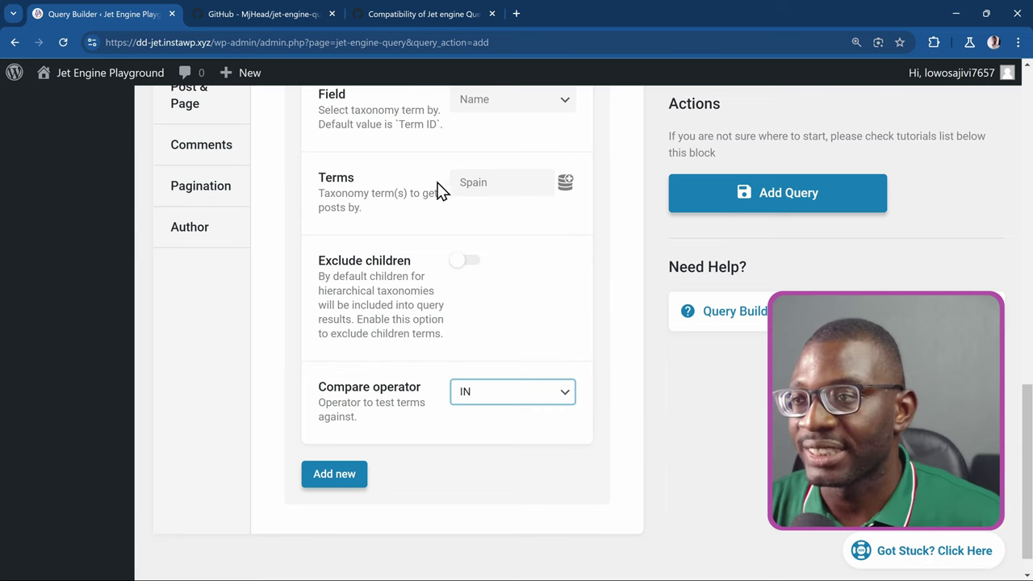
{"action": "scroll", "coordinate": [444, 202], "scroll_direction": "up", "scroll_amount": 4}
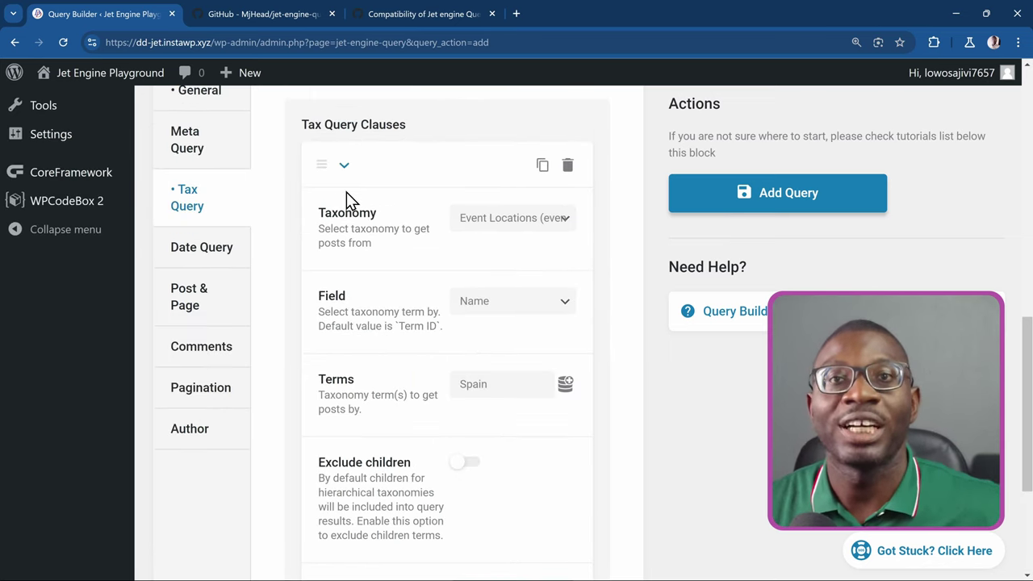
{"action": "scroll", "coordinate": [346, 194], "scroll_direction": "down", "scroll_amount": 4}
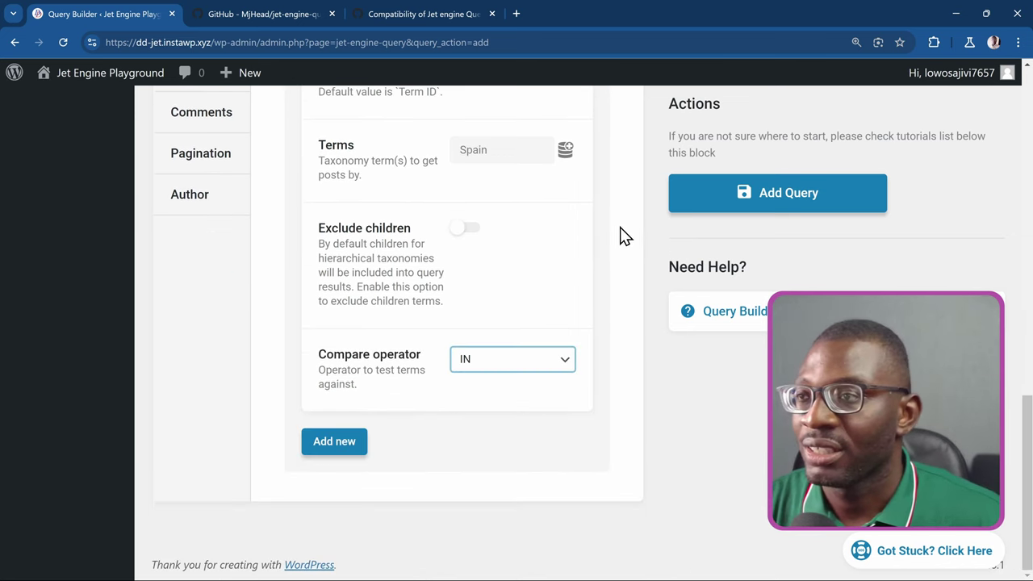
Add the configured query and highlight its ID in the page address
{"action": "left_click", "coordinate": [793, 204]}
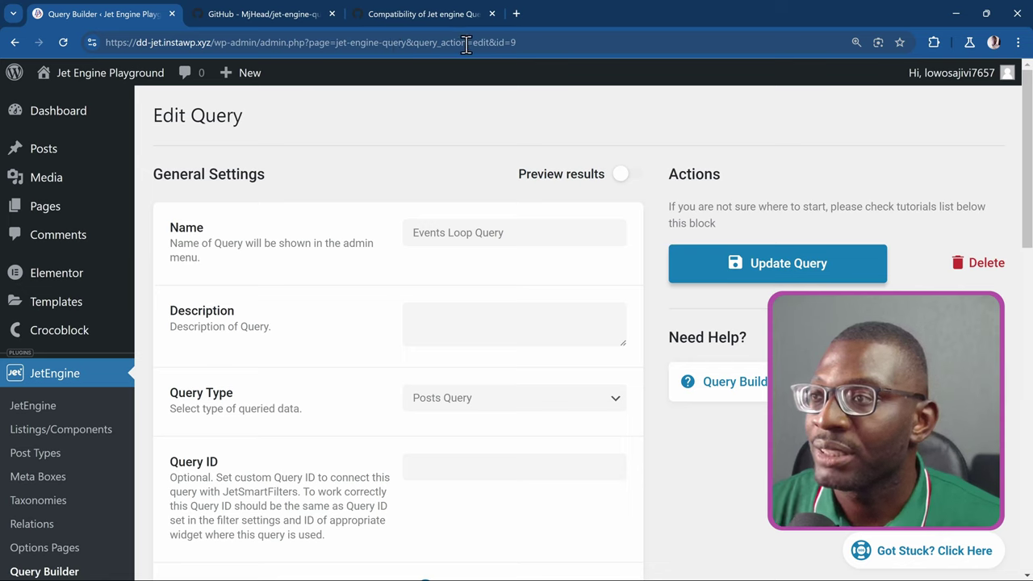
{"action": "double_click", "coordinate": [511, 42]}
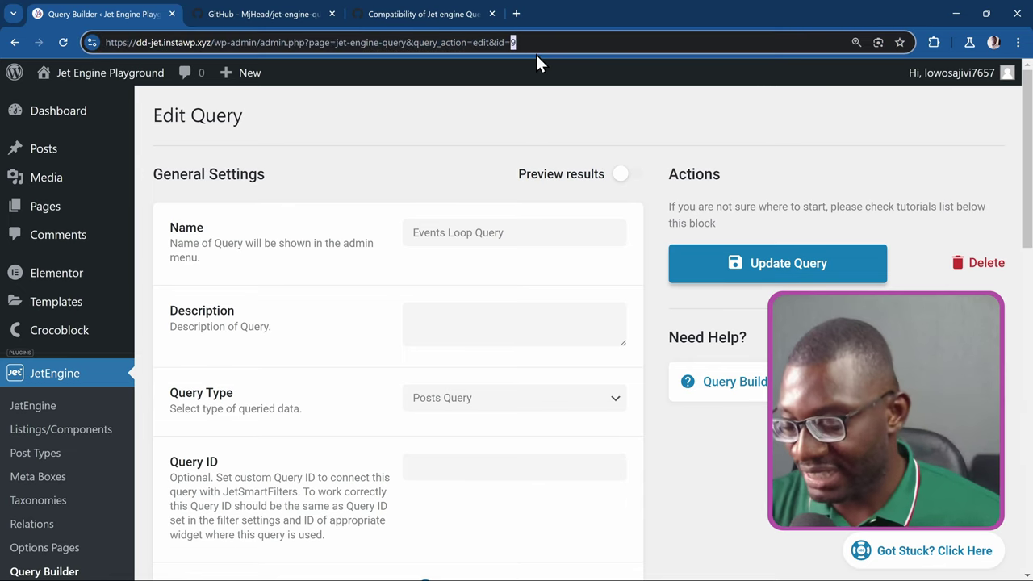
{"action": "left_click", "coordinate": [487, 105]}
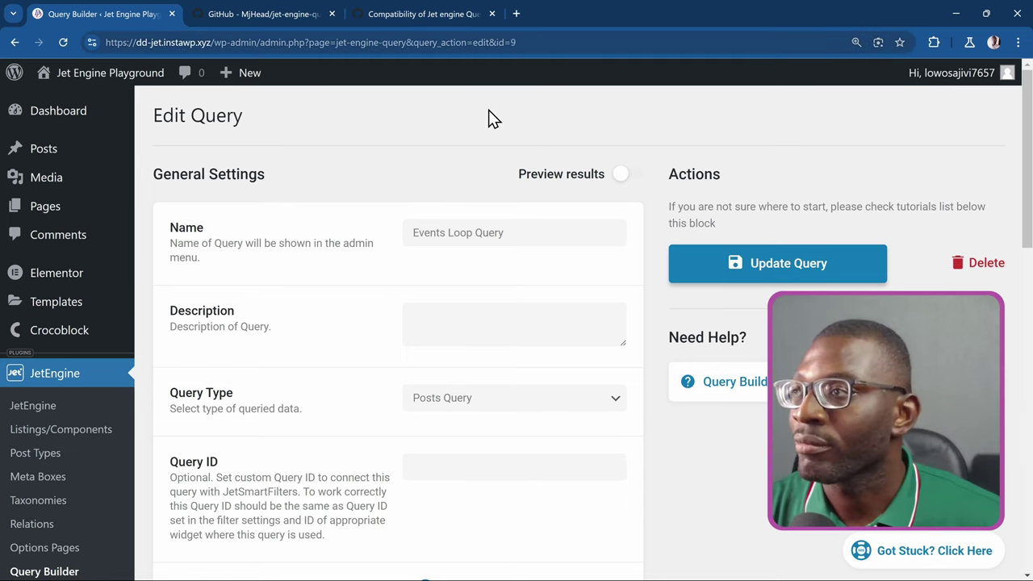
{"action": "scroll", "coordinate": [479, 133], "scroll_direction": "down", "scroll_amount": 1}
{"action": "scroll", "coordinate": [479, 133], "scroll_direction": "up", "scroll_amount": 1}
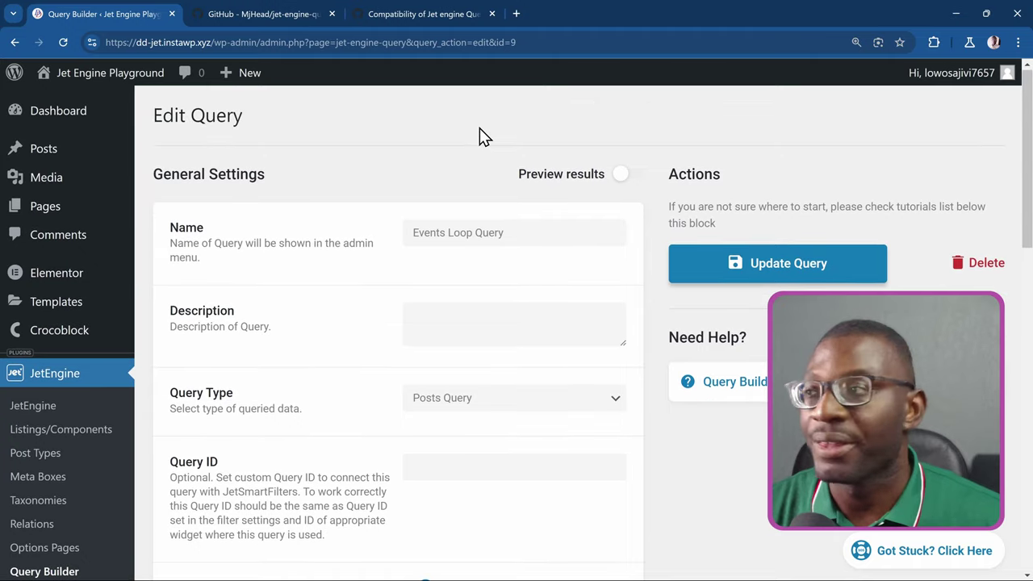
Open the site's Pages list in a new browser tab and place that tab before the Query Builder one
{"action": "right_click", "coordinate": [55, 211]}
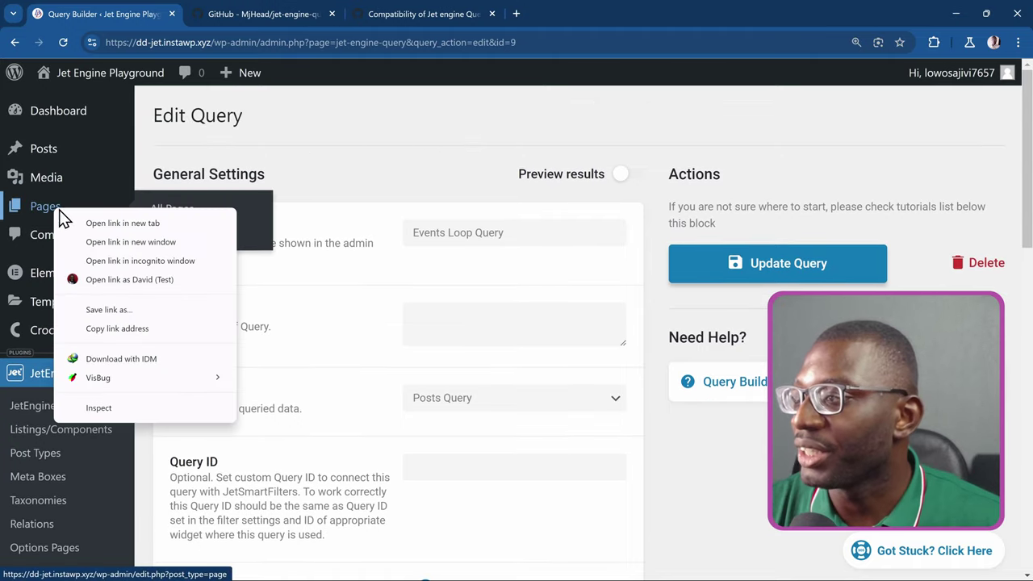
{"action": "left_click", "coordinate": [113, 224]}
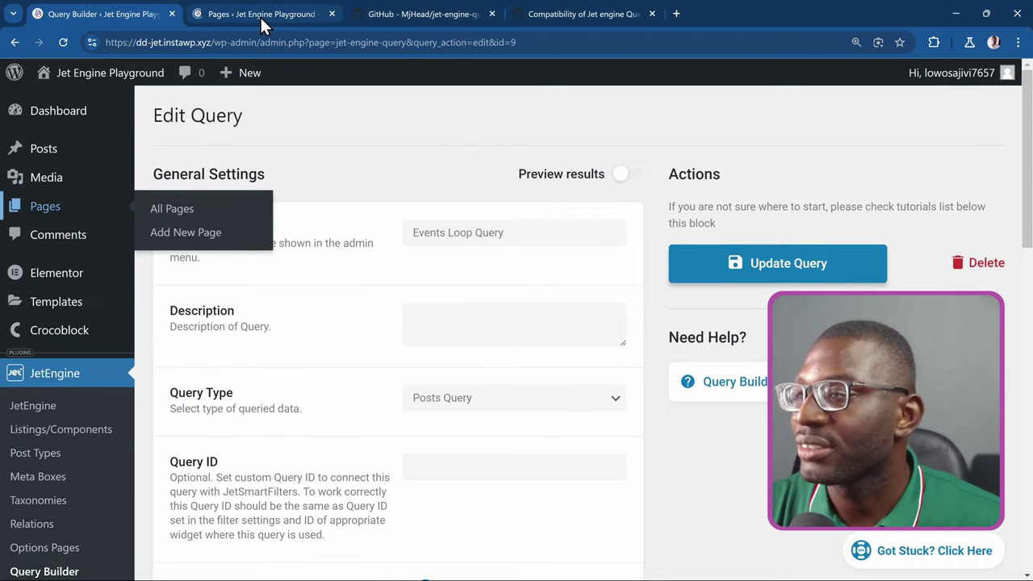
{"action": "left_click_drag", "start_coordinate": [260, 16], "coordinate": [141, 25]}
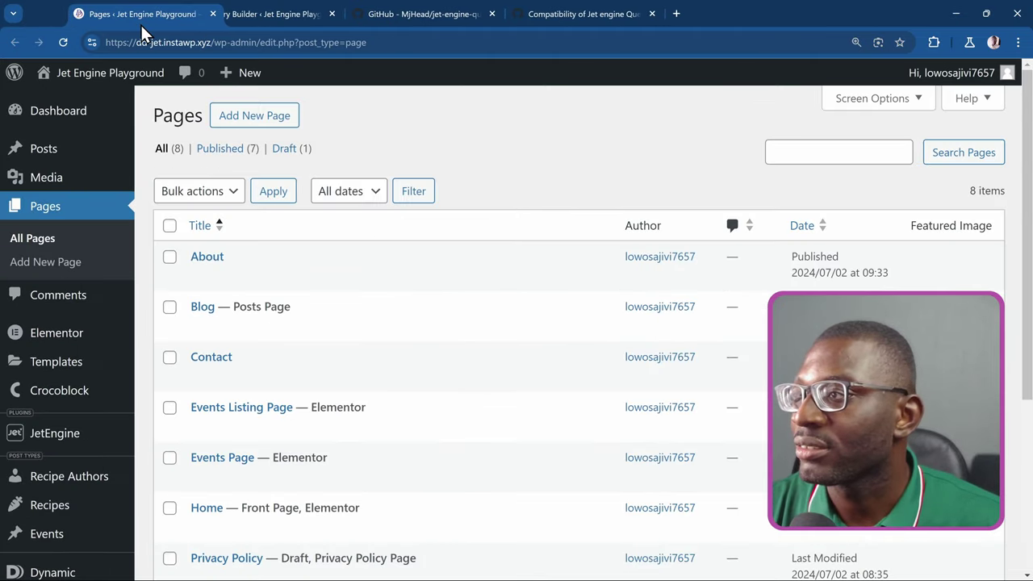
Create a new page titled "Events Listing Demo" and publish it
{"action": "left_click", "coordinate": [271, 121]}
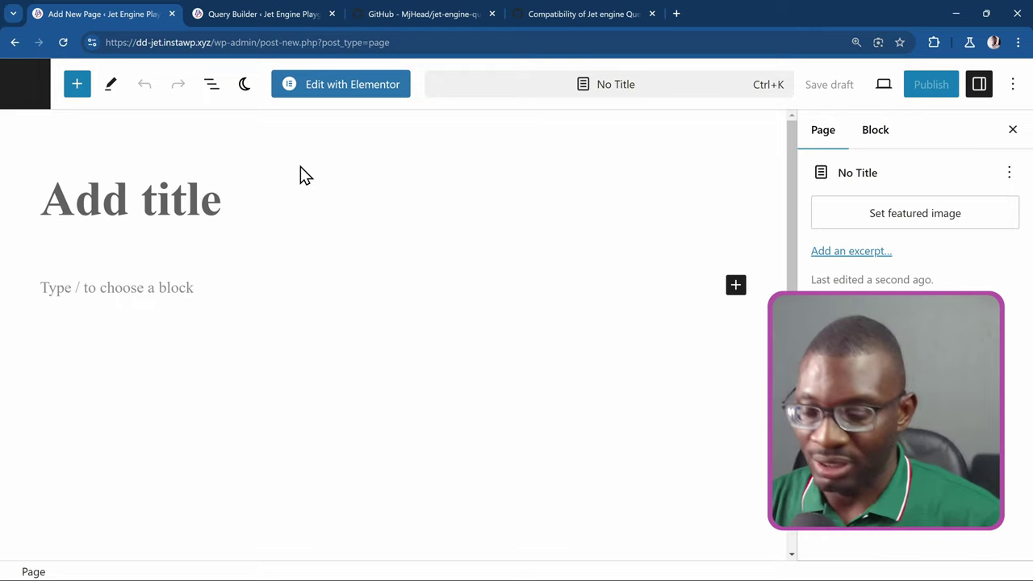
{"action": "scroll", "coordinate": [274, 181], "scroll_direction": "down", "scroll_amount": 2}
{"action": "left_click", "coordinate": [274, 145]}
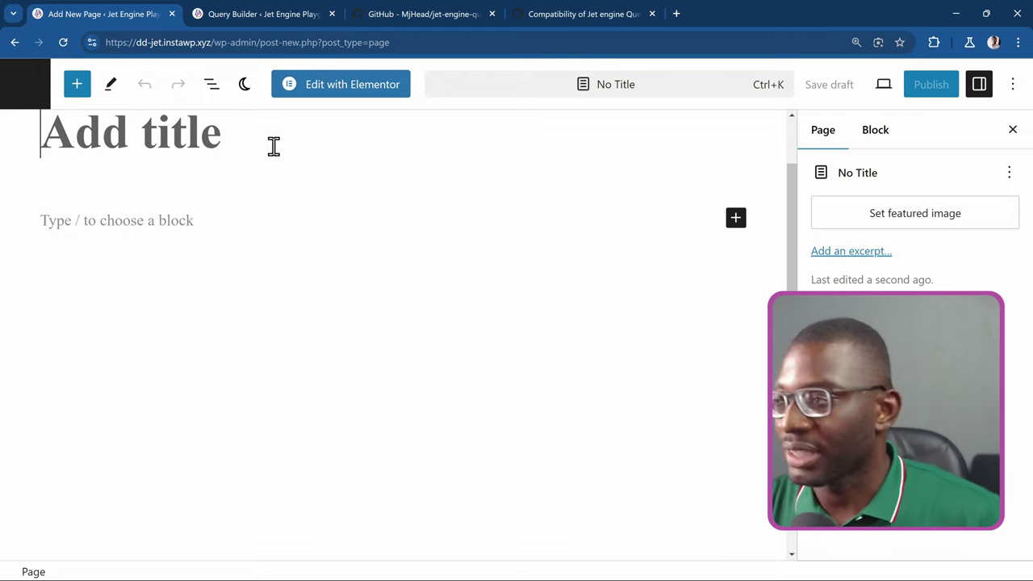
{"action": "type", "text": "Events Listing Demo"}
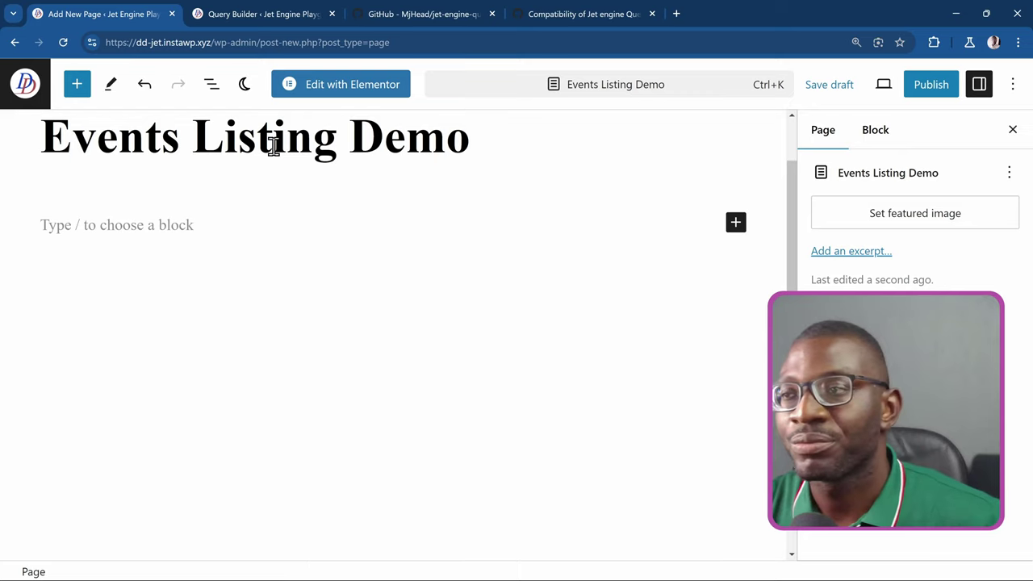
{"action": "left_click", "coordinate": [920, 87]}
{"action": "left_click", "coordinate": [894, 91]}
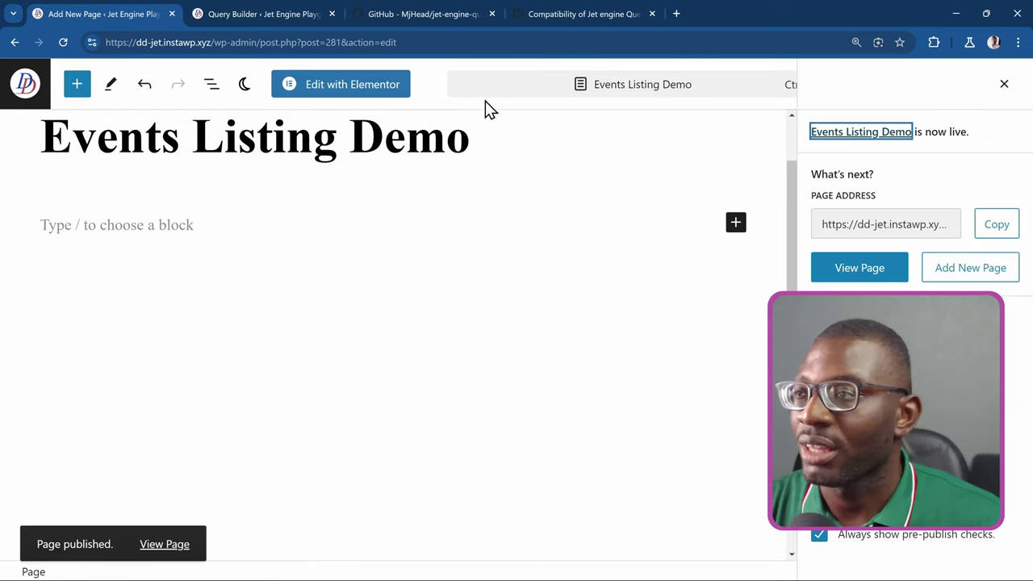
Open the Events Listing Demo page in Elementor and add a Loop Grid widget to it
{"action": "left_click", "coordinate": [380, 94]}
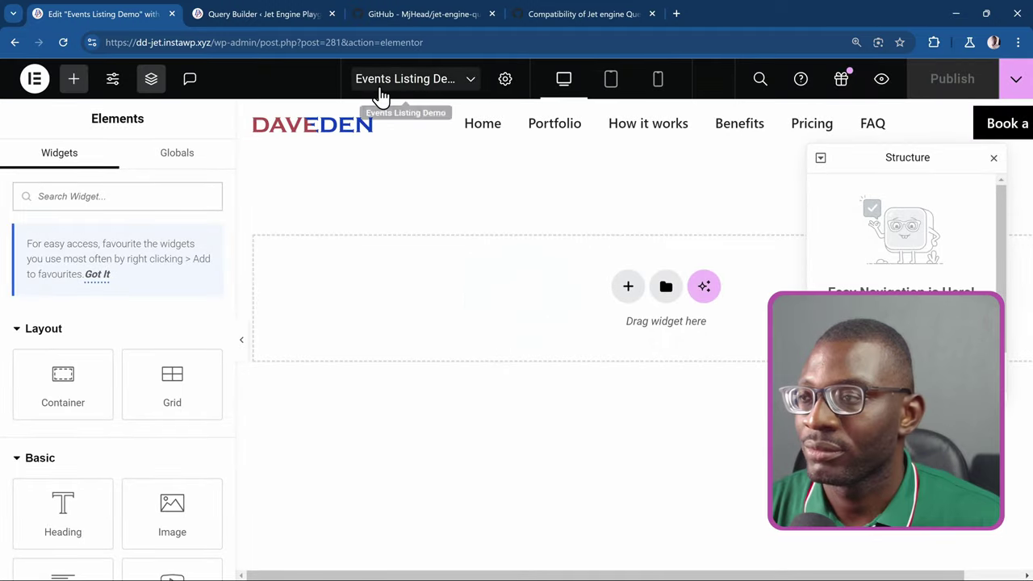
{"action": "left_click", "coordinate": [156, 201]}
{"action": "type", "text": "loop"}
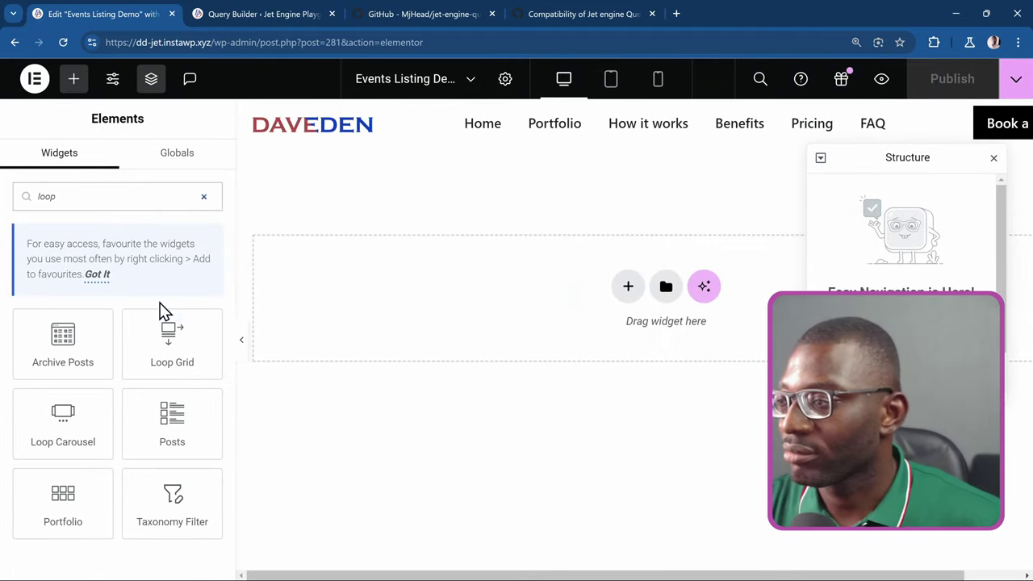
{"action": "left_click_drag", "start_coordinate": [165, 316], "coordinate": [351, 302]}
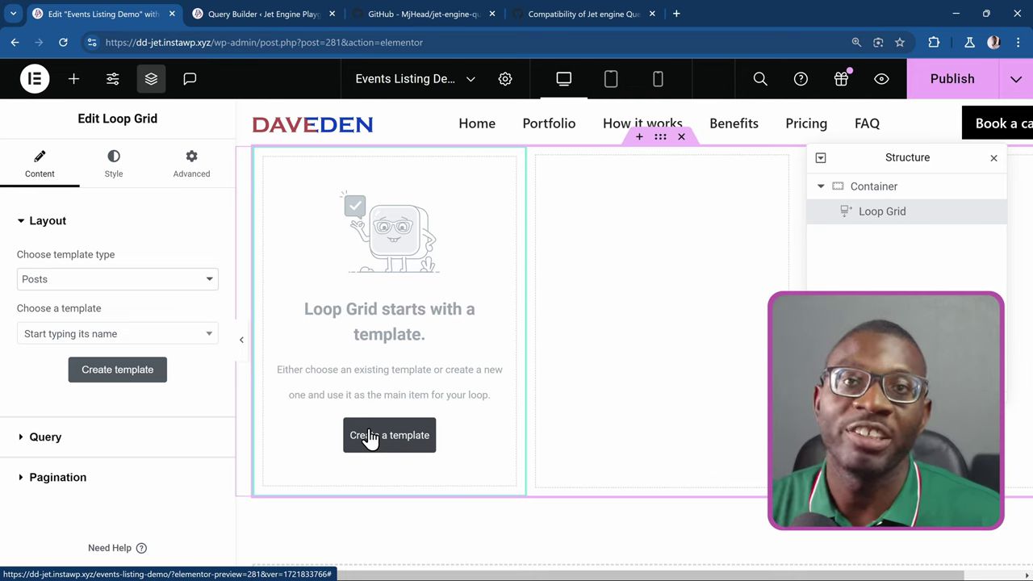
Assign the existing Events Loop 1 template to the Loop Grid
{"action": "left_click", "coordinate": [156, 338]}
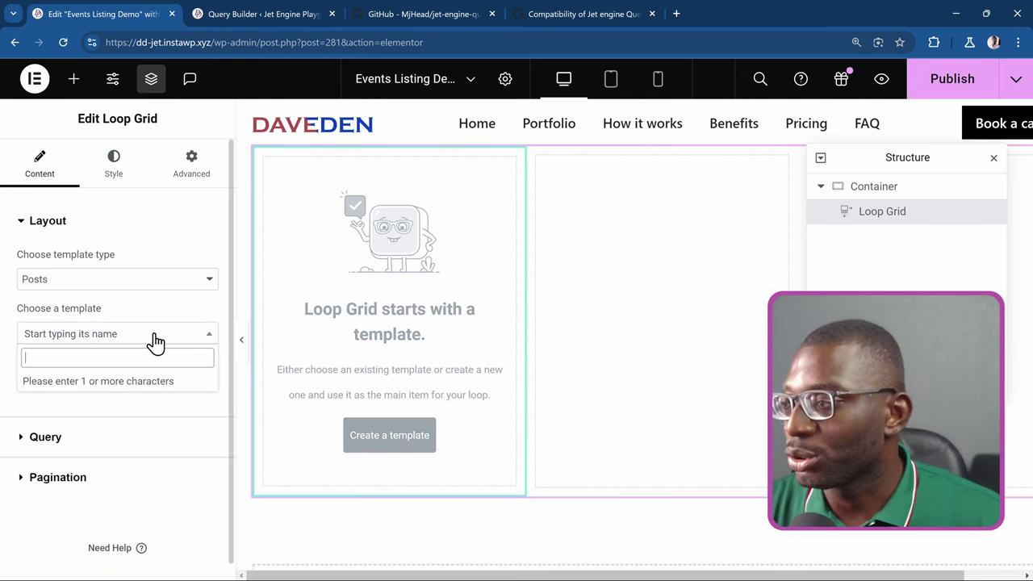
{"action": "type", "text": "lo"}
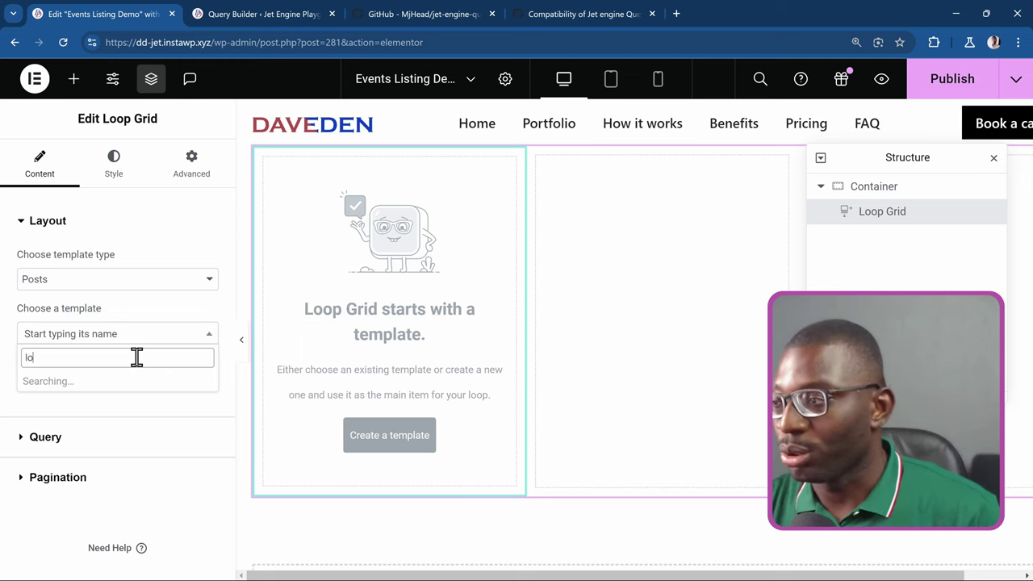
{"action": "type", "text": "op"}
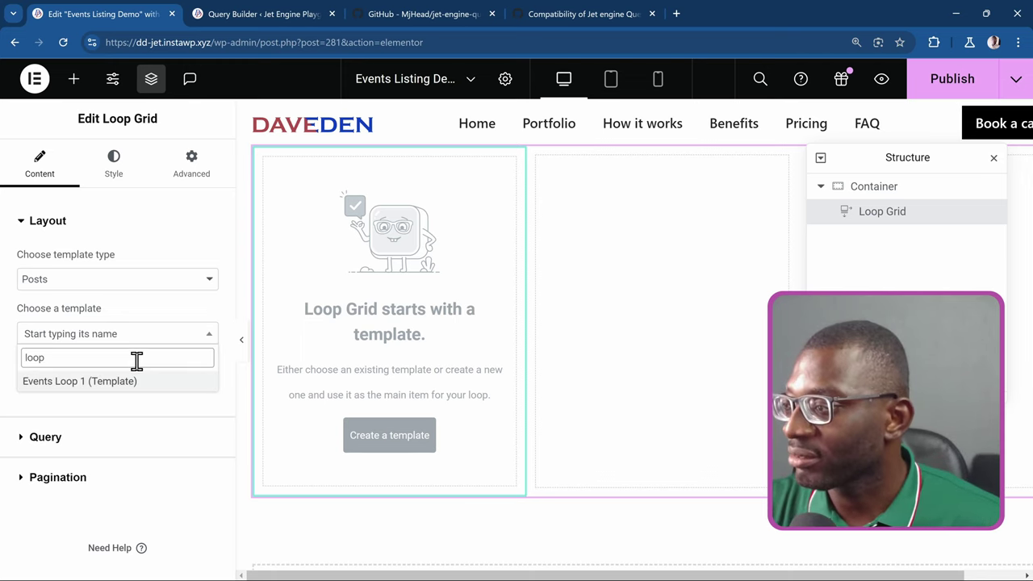
{"action": "left_click", "coordinate": [60, 387]}
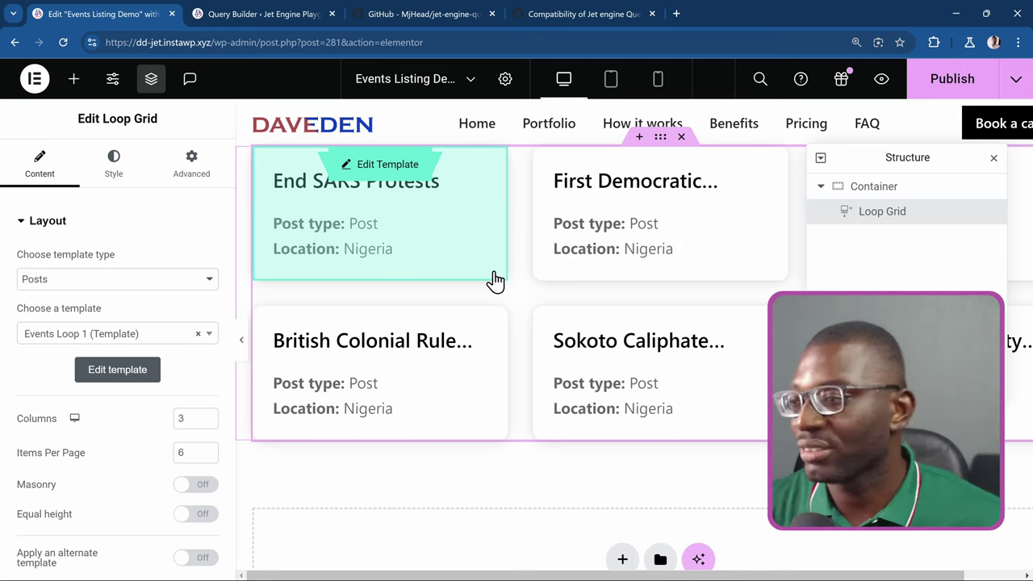
{"action": "scroll", "coordinate": [239, 274], "scroll_direction": "down", "scroll_amount": 1}
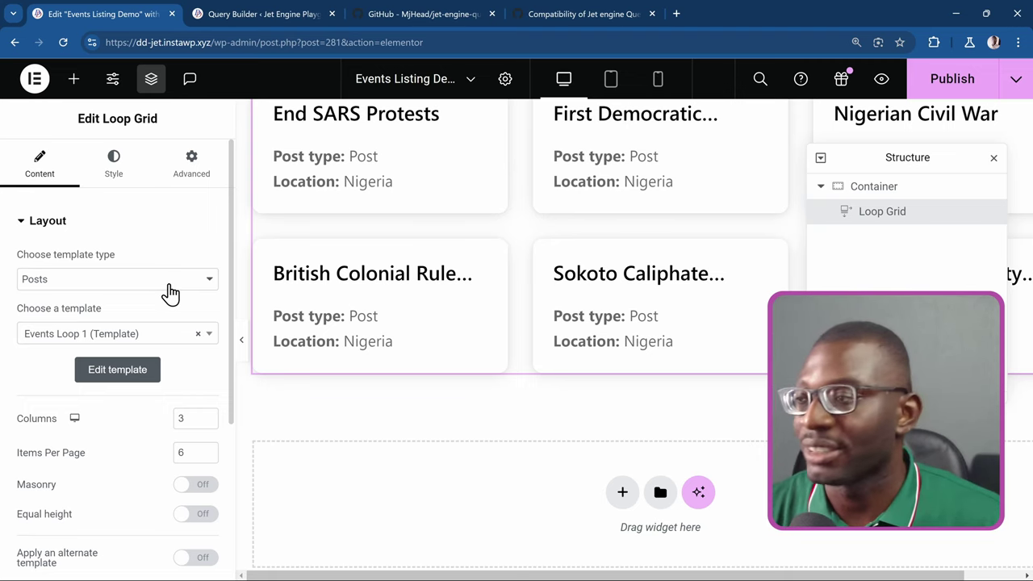
Set the Loop Grid's Query ID to query-builder-9 in its query settings
{"action": "scroll", "coordinate": [169, 293], "scroll_direction": "down", "scroll_amount": 3}
{"action": "left_click", "coordinate": [46, 378]}
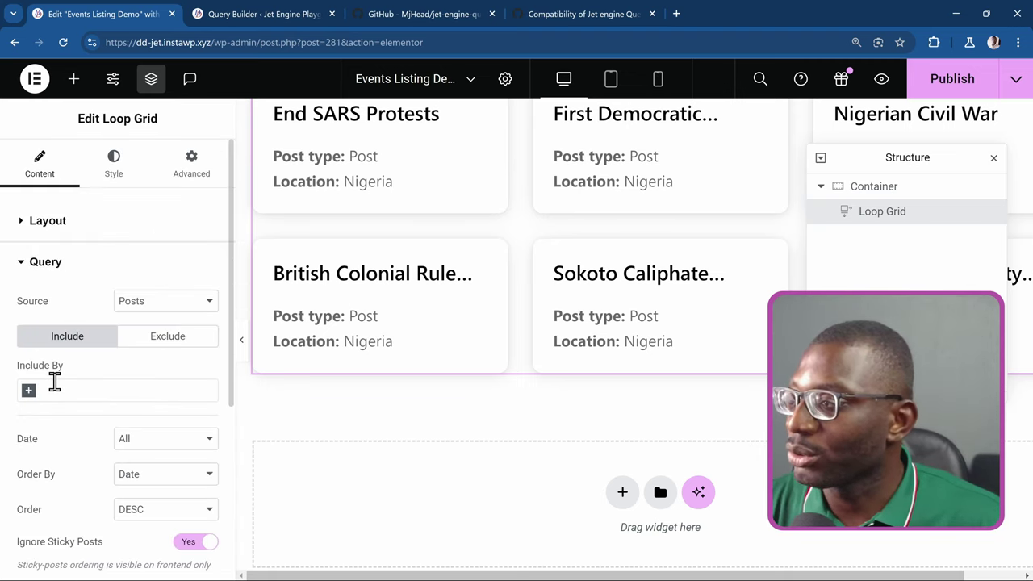
{"action": "left_click", "coordinate": [121, 234]}
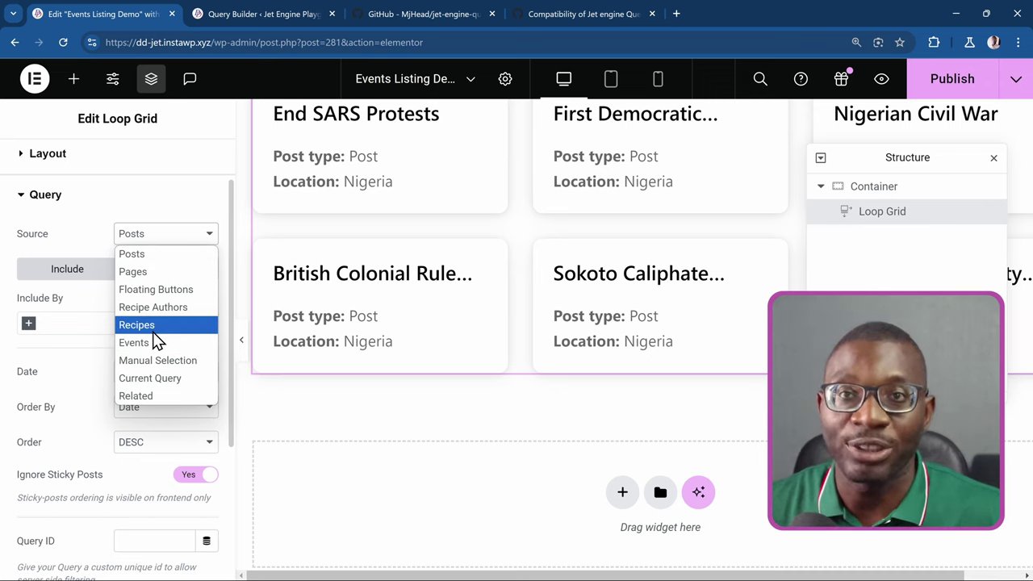
{"action": "scroll", "coordinate": [76, 392], "scroll_direction": "down", "scroll_amount": 3}
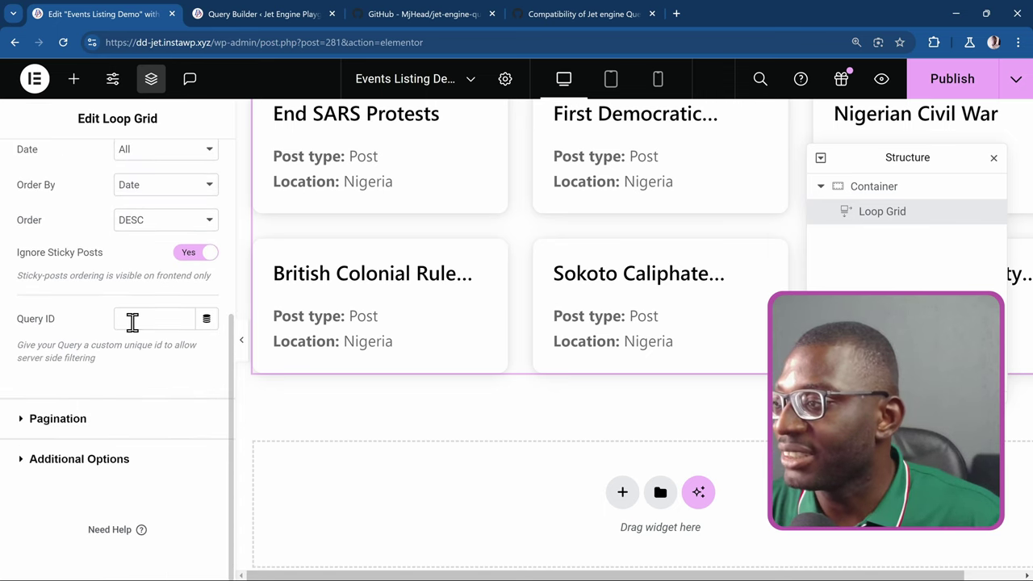
{"action": "left_click", "coordinate": [132, 321]}
{"action": "left_click", "coordinate": [179, 396]}
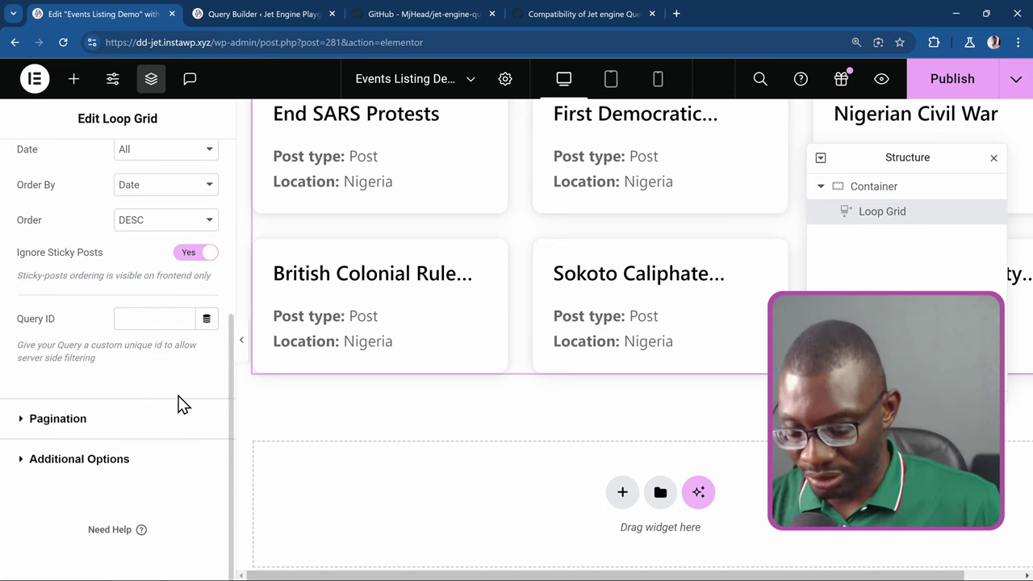
{"action": "left_click", "coordinate": [149, 321]}
{"action": "type", "text": "query-builder-"}
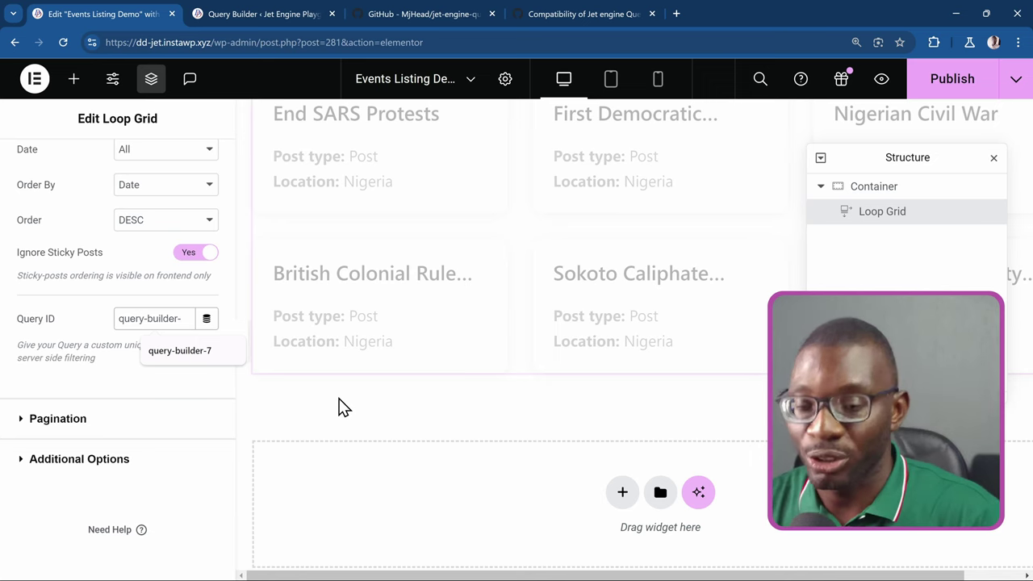
{"action": "type", "text": "9"}
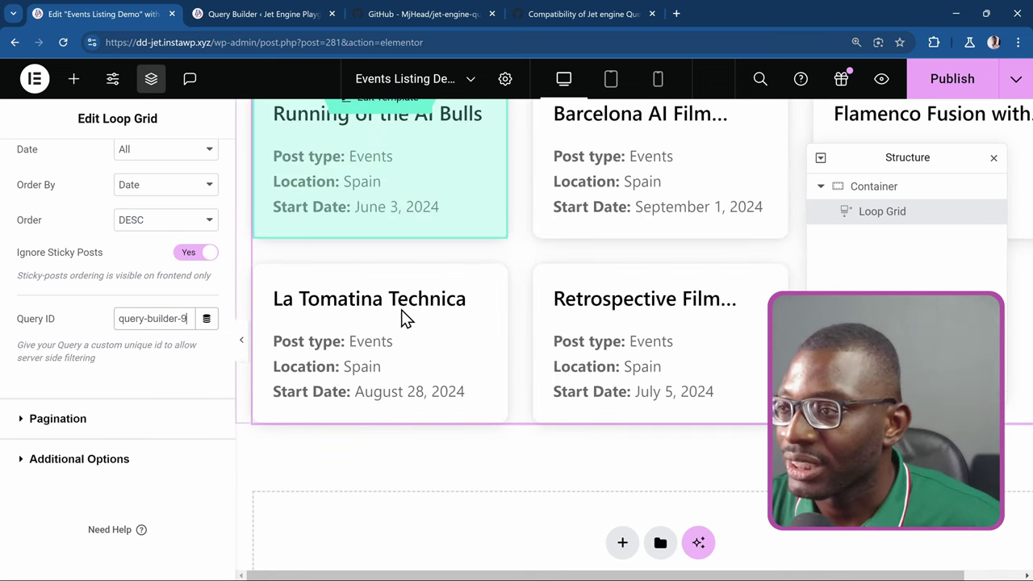
Publish the page and close the Structure panel
{"action": "left_click", "coordinate": [928, 87]}
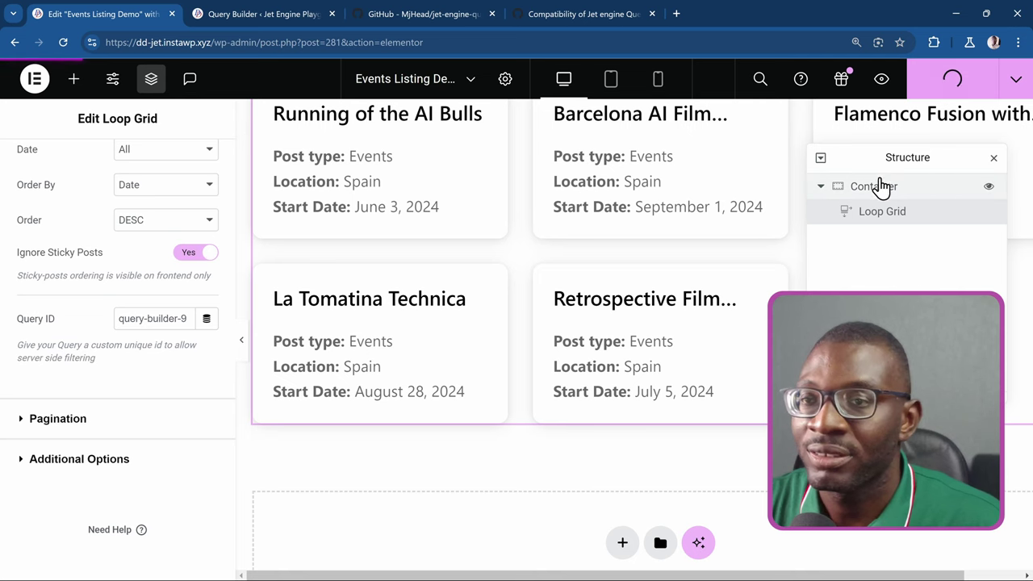
{"action": "left_click", "coordinate": [993, 157]}
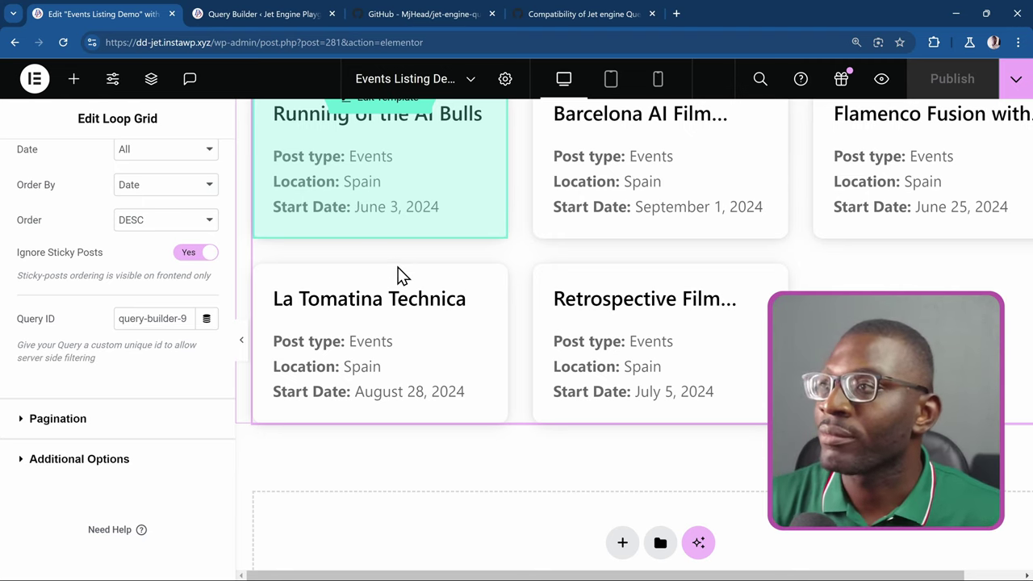
Add Posts to the post types of the Events Loop Query and update the query
{"action": "left_click", "coordinate": [266, 13]}
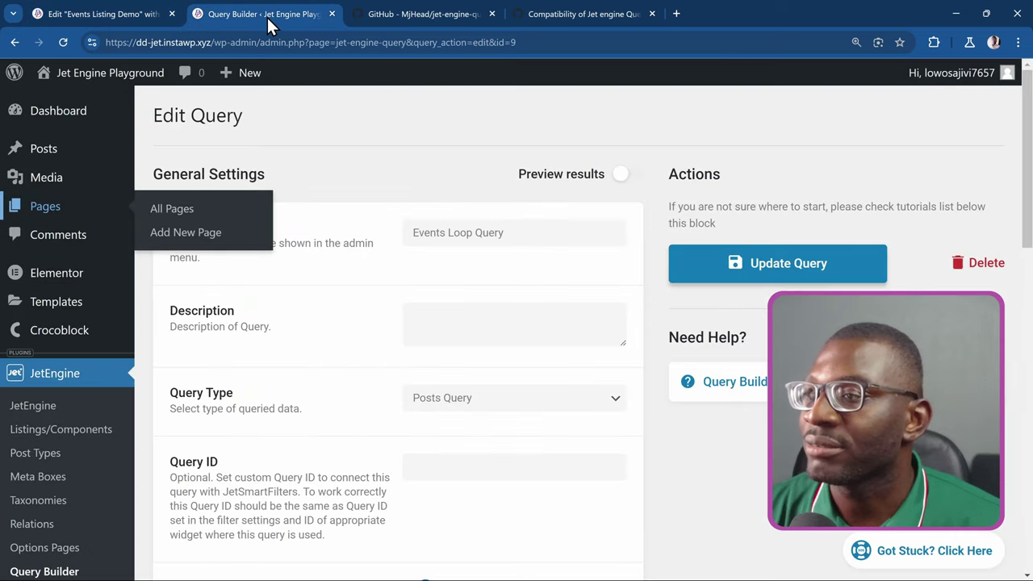
{"action": "scroll", "coordinate": [476, 298], "scroll_direction": "down", "scroll_amount": 9}
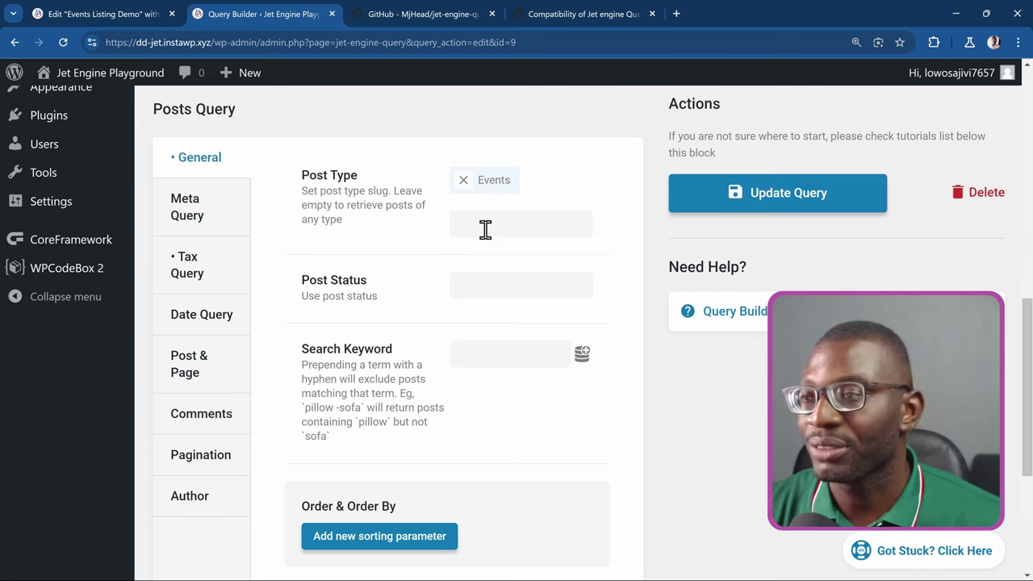
{"action": "left_click", "coordinate": [471, 225]}
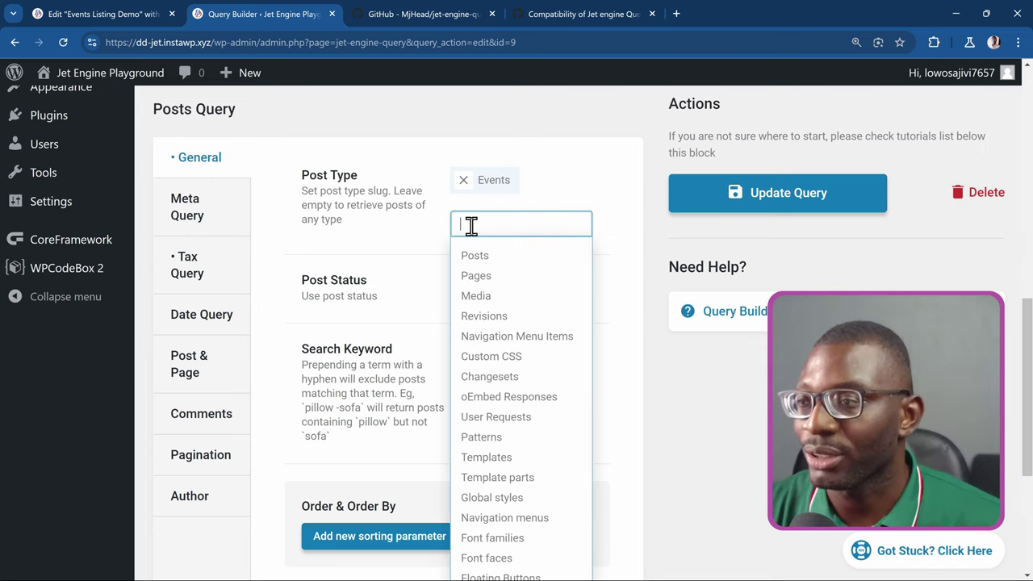
{"action": "left_click", "coordinate": [500, 263]}
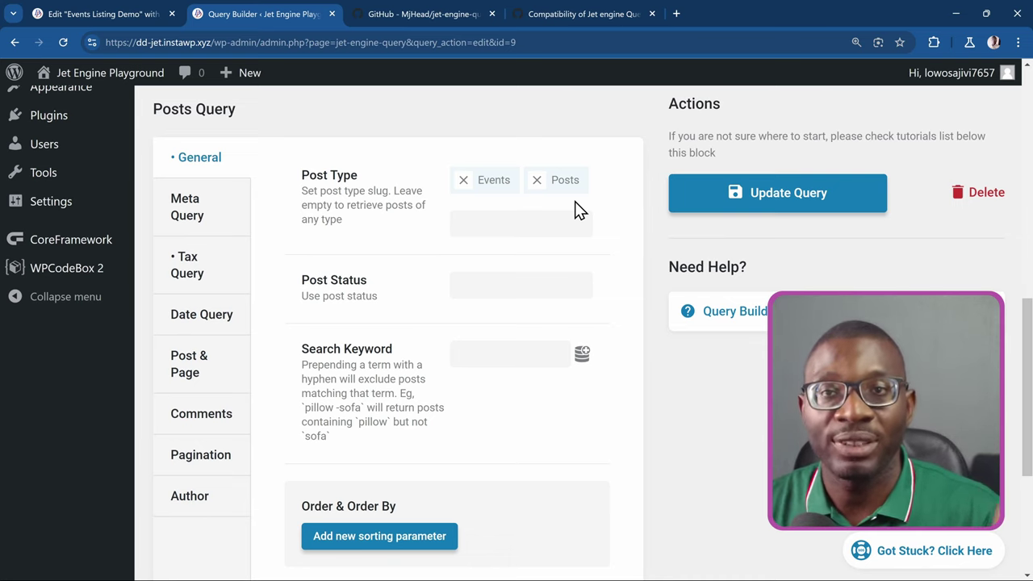
{"action": "left_click", "coordinate": [760, 192]}
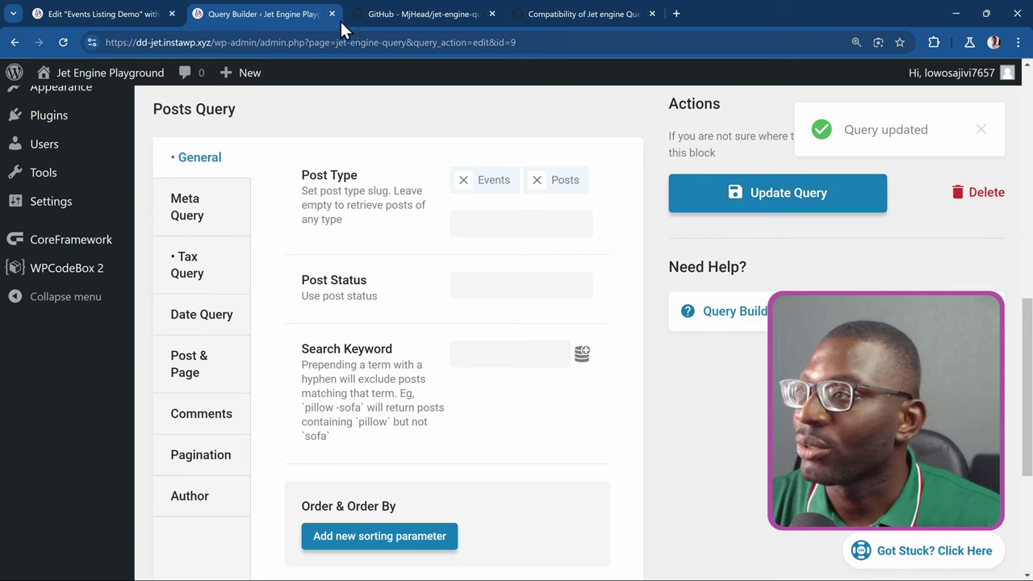
Preview the Events Listing Demo page and examine which post types the loop grid lists
{"action": "left_click", "coordinate": [97, 14]}
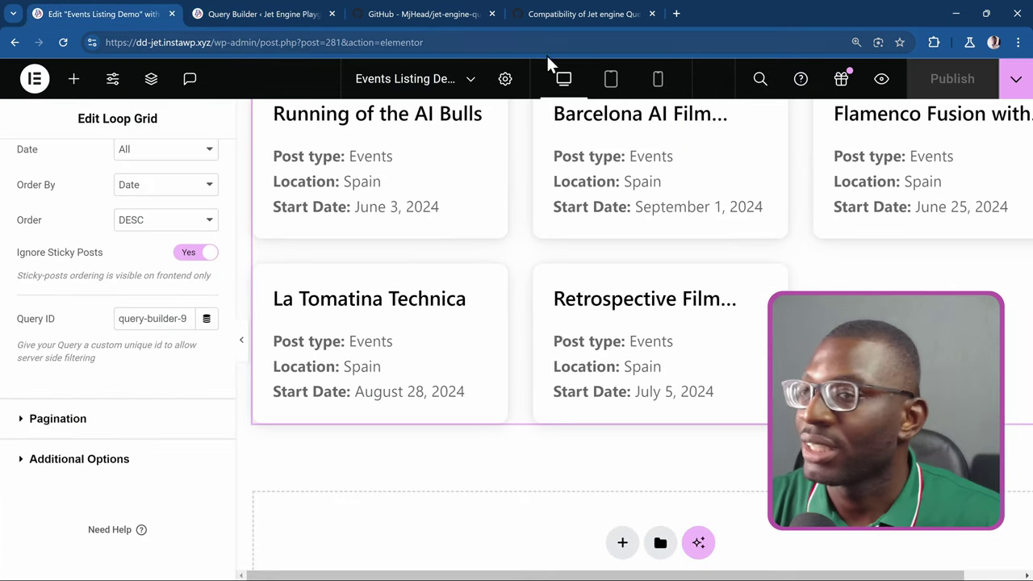
{"action": "left_click", "coordinate": [880, 78]}
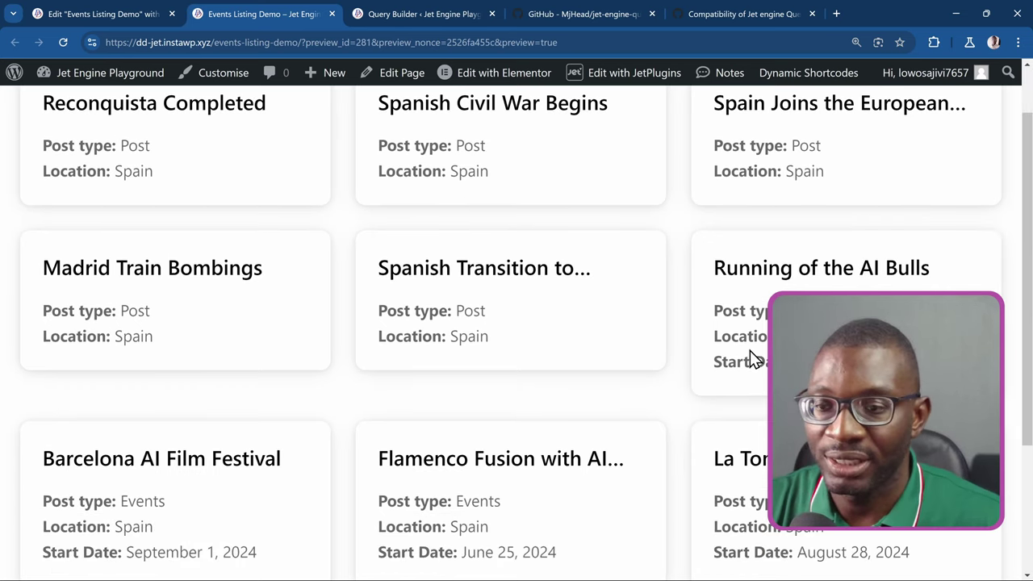
{"action": "scroll", "coordinate": [726, 350], "scroll_direction": "down", "scroll_amount": 1}
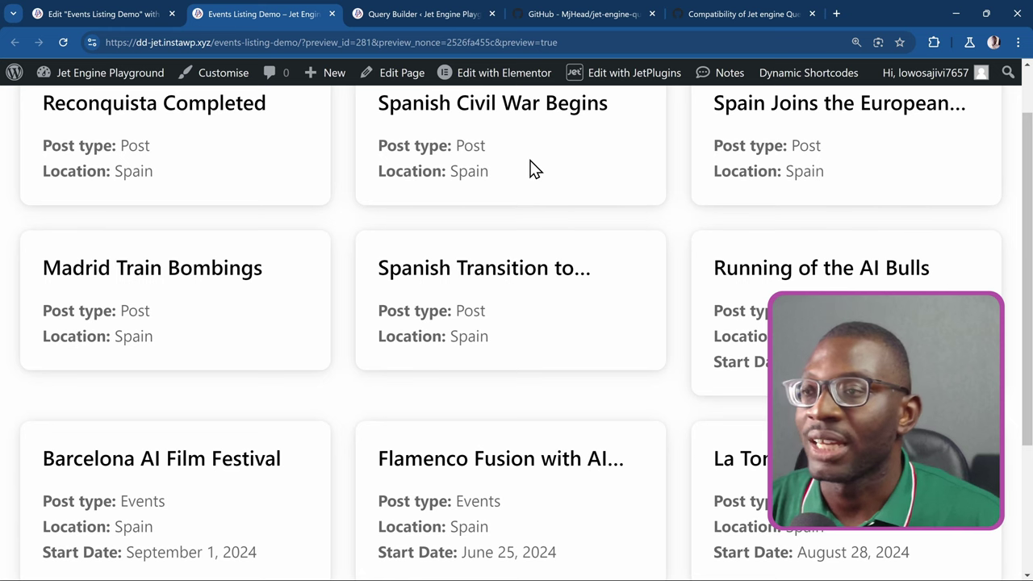
Remove Posts from the post types of the Events Loop Query
{"action": "left_click", "coordinate": [428, 5]}
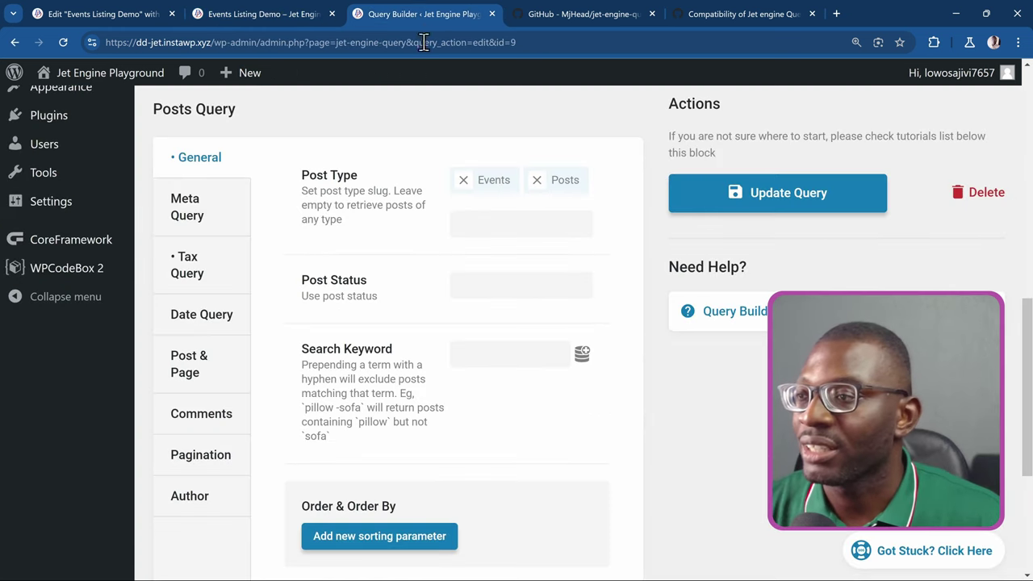
{"action": "left_click", "coordinate": [537, 183]}
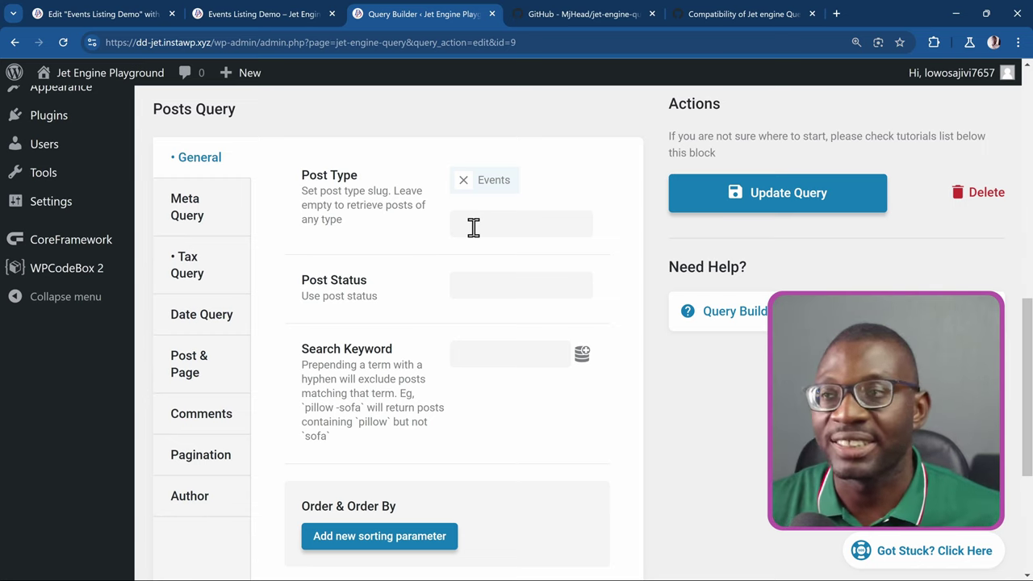
Open the Events list in a new browser tab and examine the settings fields of the Running of the AI Bulls event
{"action": "scroll", "coordinate": [156, 250], "scroll_direction": "up", "scroll_amount": 2}
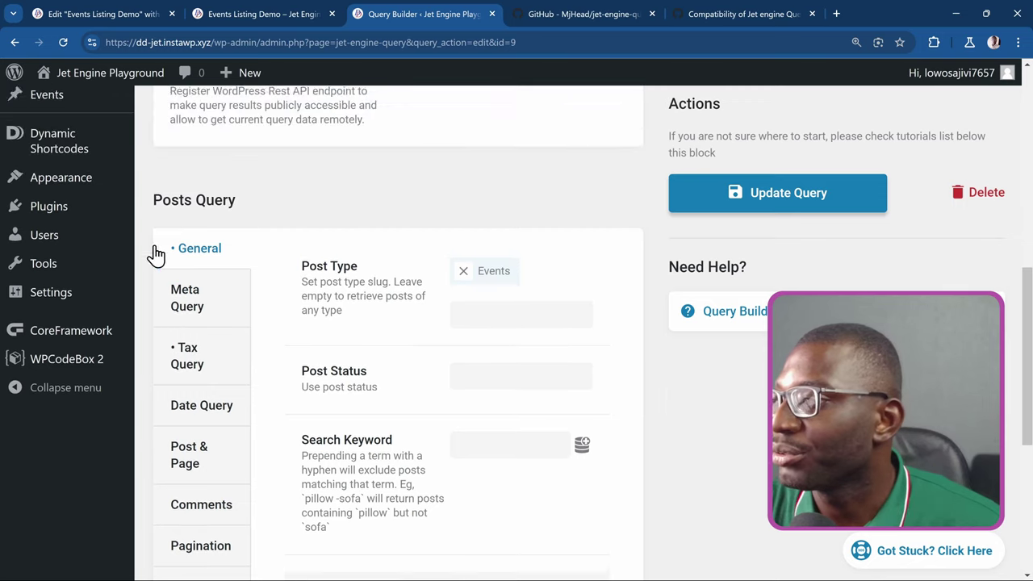
{"action": "scroll", "coordinate": [68, 251], "scroll_direction": "up", "scroll_amount": 1}
{"action": "right_click", "coordinate": [65, 273]}
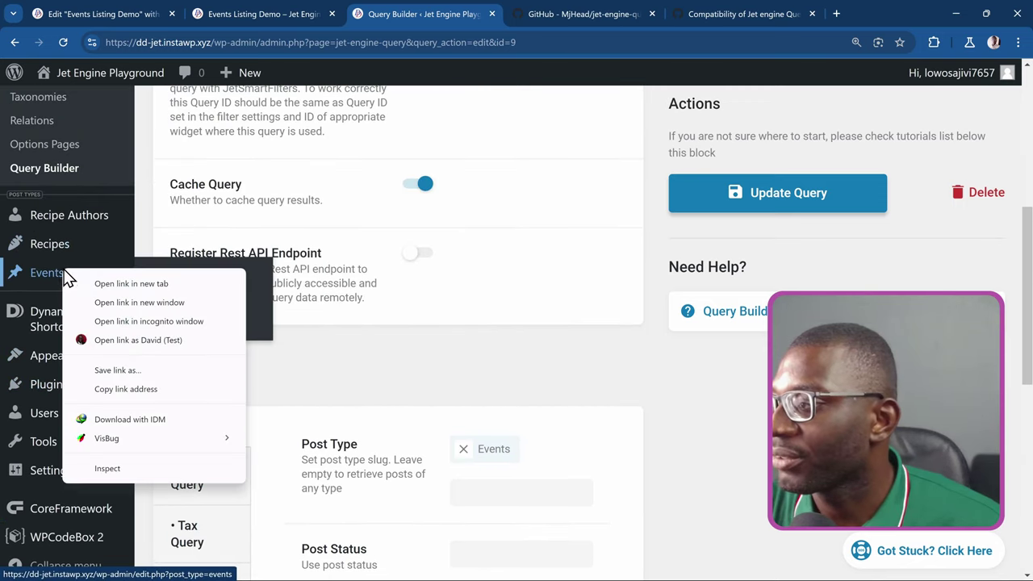
{"action": "left_click", "coordinate": [130, 286]}
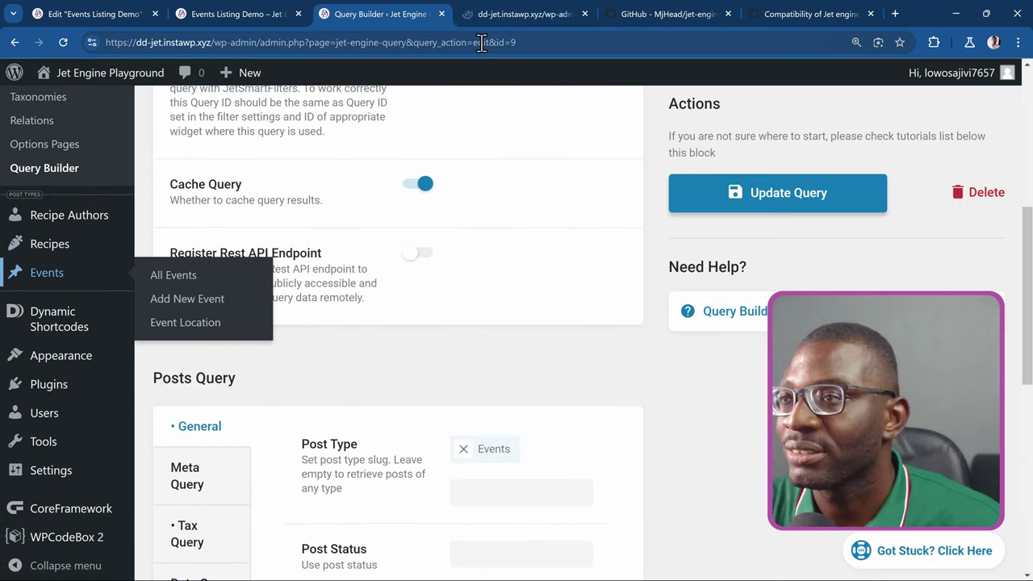
{"action": "left_click", "coordinate": [510, 22]}
{"action": "left_click", "coordinate": [250, 260]}
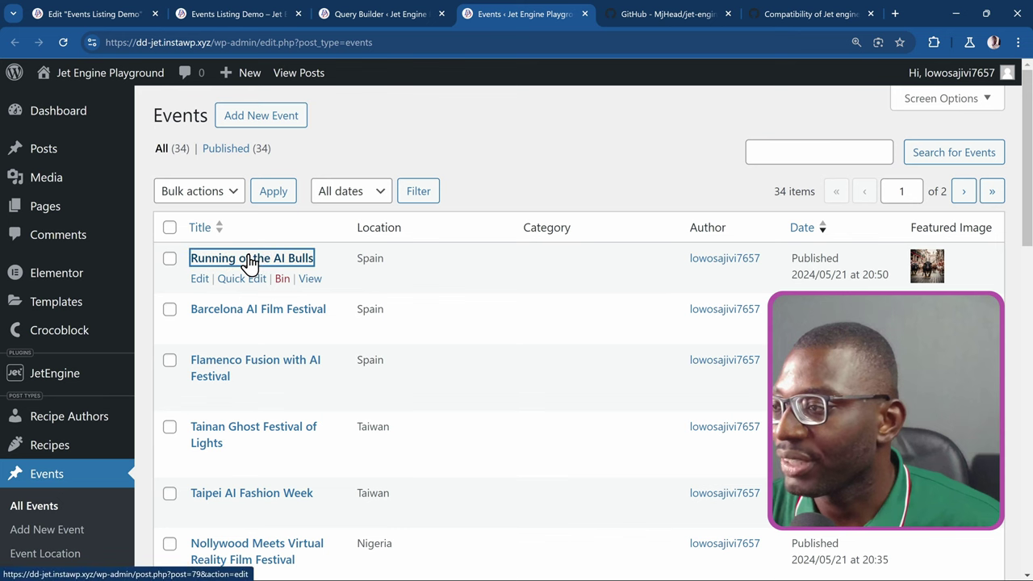
{"action": "scroll", "coordinate": [249, 260], "scroll_direction": "down", "scroll_amount": 3}
{"action": "scroll", "coordinate": [226, 258], "scroll_direction": "up", "scroll_amount": 1}
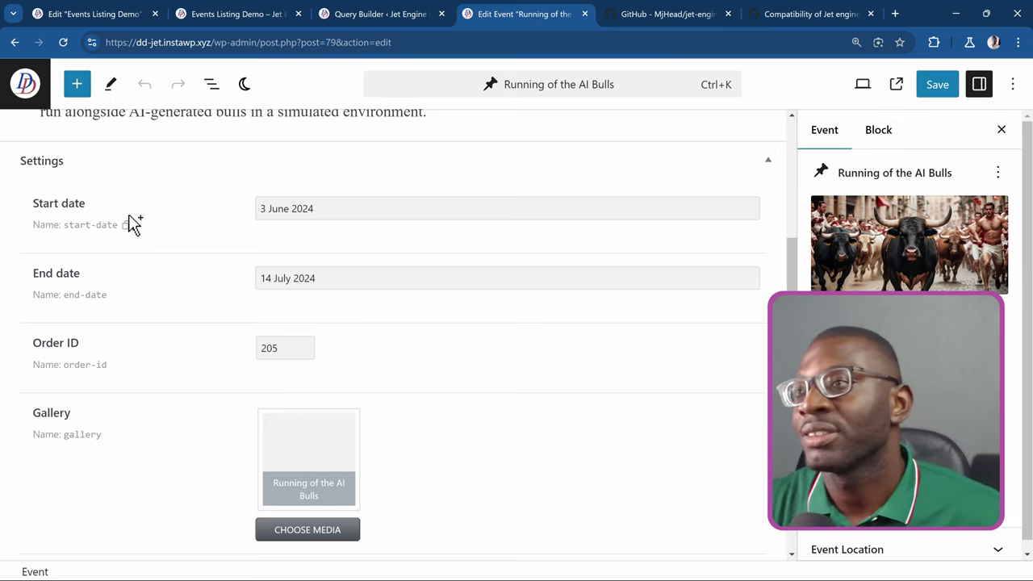
Return to the Events Loop Query and add a new Meta Query clause
{"action": "left_click", "coordinate": [357, 16]}
{"action": "scroll", "coordinate": [422, 331], "scroll_direction": "down", "scroll_amount": 6}
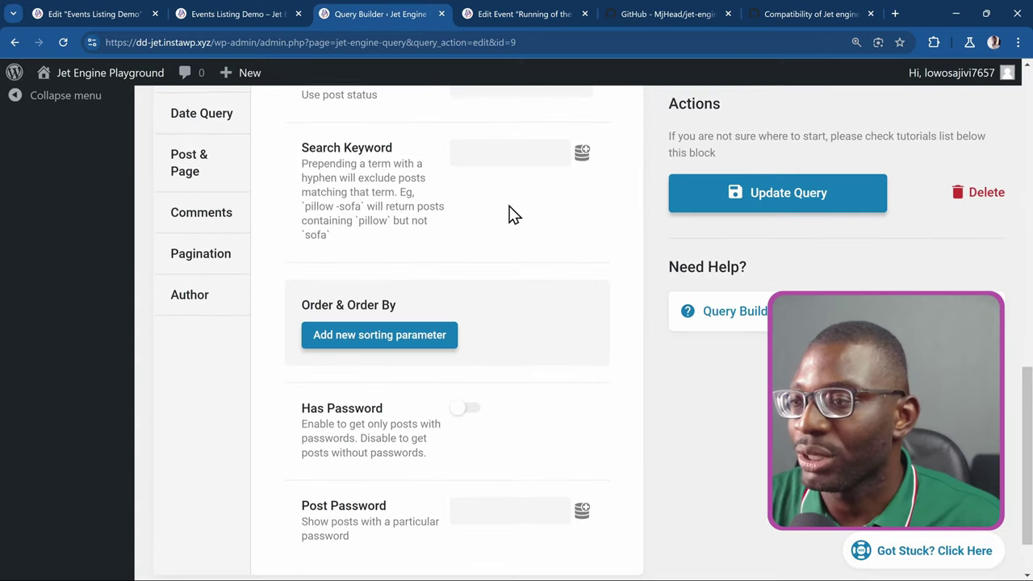
{"action": "scroll", "coordinate": [447, 173], "scroll_direction": "up", "scroll_amount": 2}
{"action": "scroll", "coordinate": [472, 145], "scroll_direction": "up", "scroll_amount": 1}
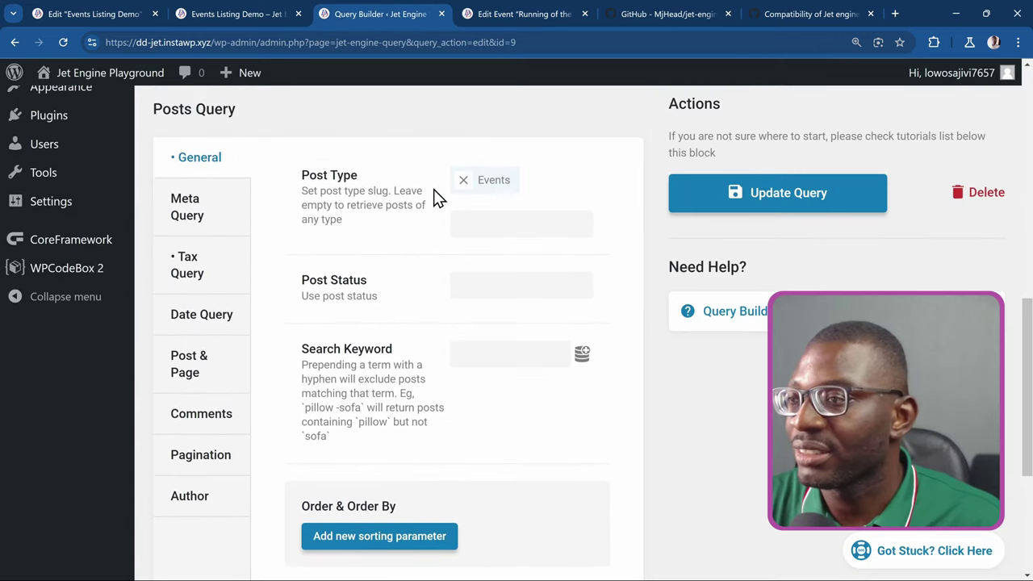
{"action": "left_click", "coordinate": [212, 220]}
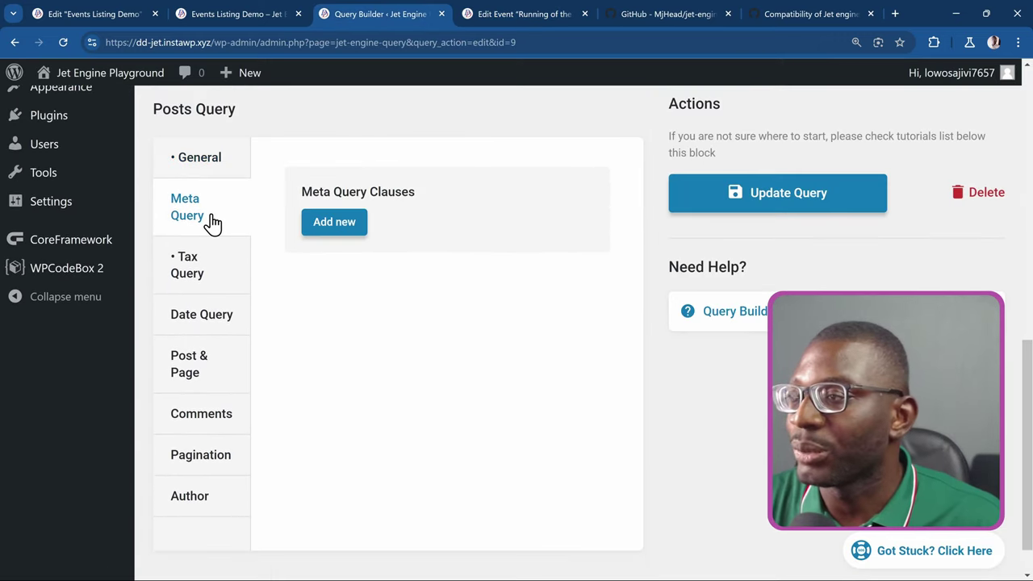
{"action": "left_click", "coordinate": [347, 224]}
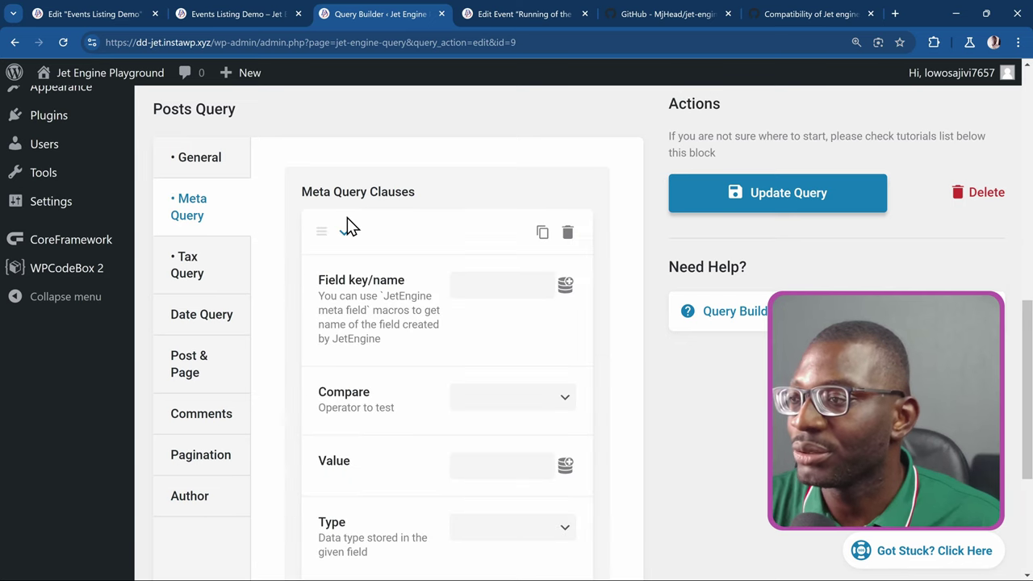
Set the clause's field key to the JetEngine meta field macro for the Events Start date, returning Field name/key/ID
{"action": "left_click", "coordinate": [568, 291]}
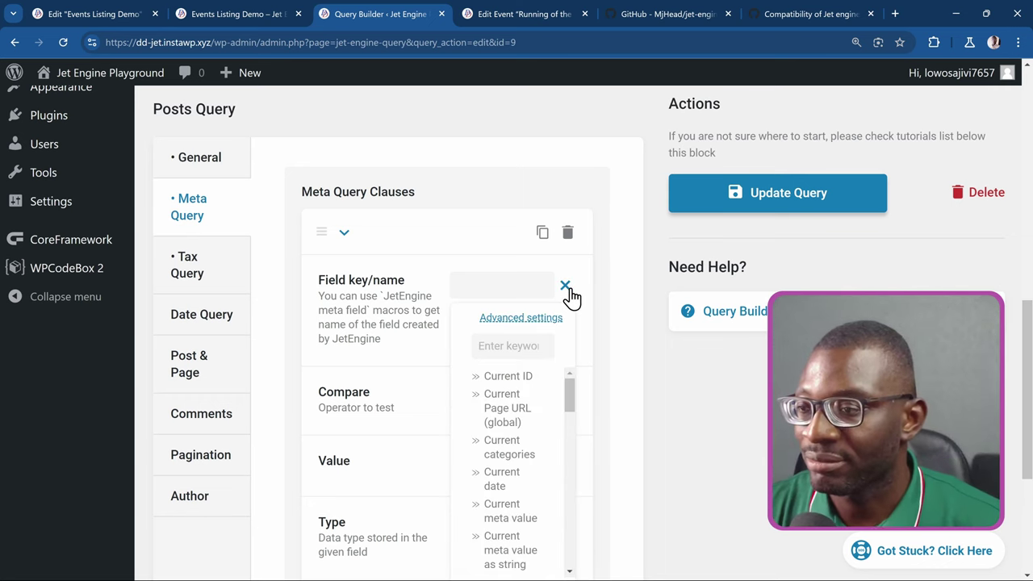
{"action": "left_click", "coordinate": [533, 347]}
{"action": "scroll", "coordinate": [535, 355], "scroll_direction": "down", "scroll_amount": 1}
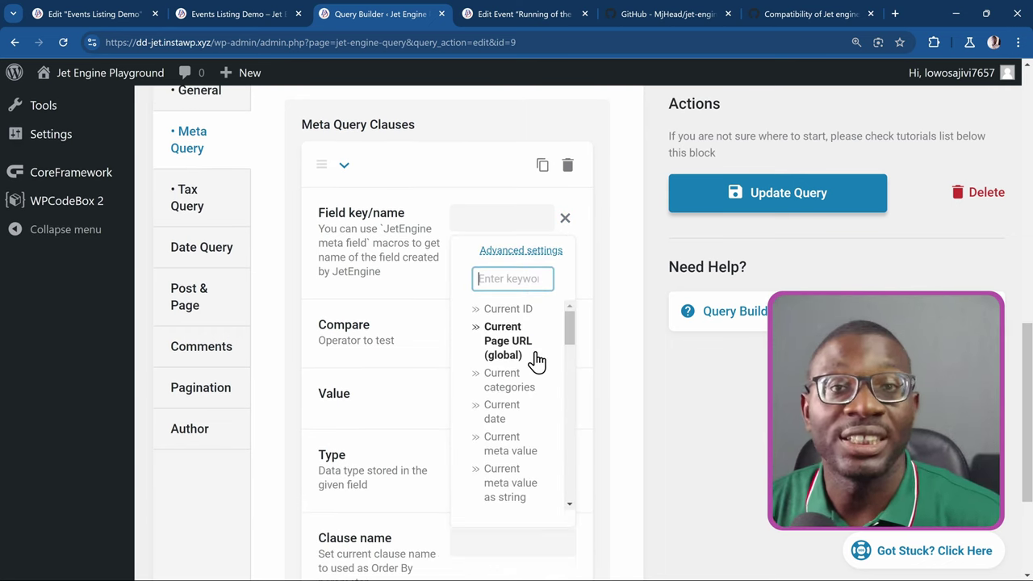
{"action": "type", "text": "jet"}
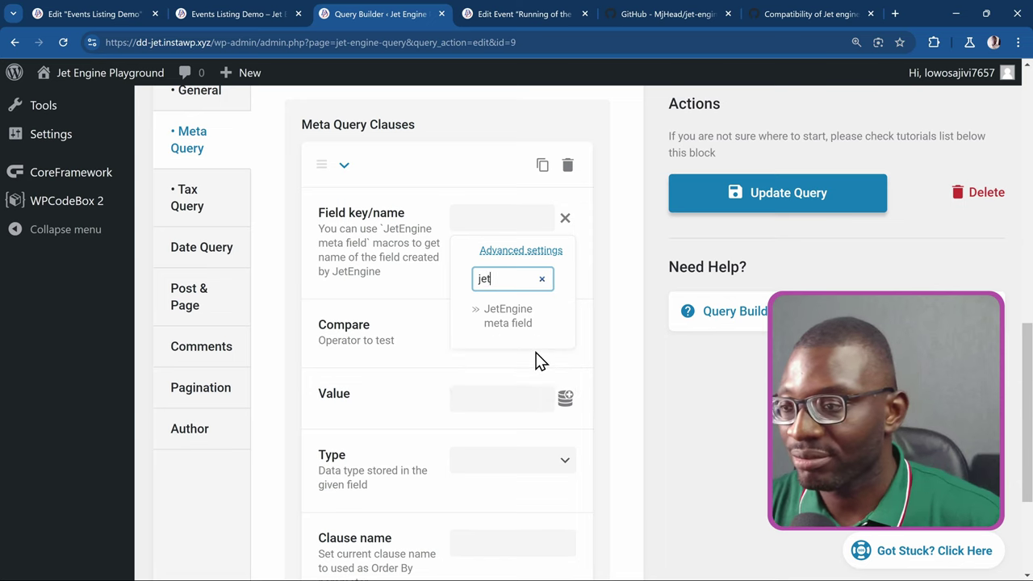
{"action": "left_click", "coordinate": [496, 323]}
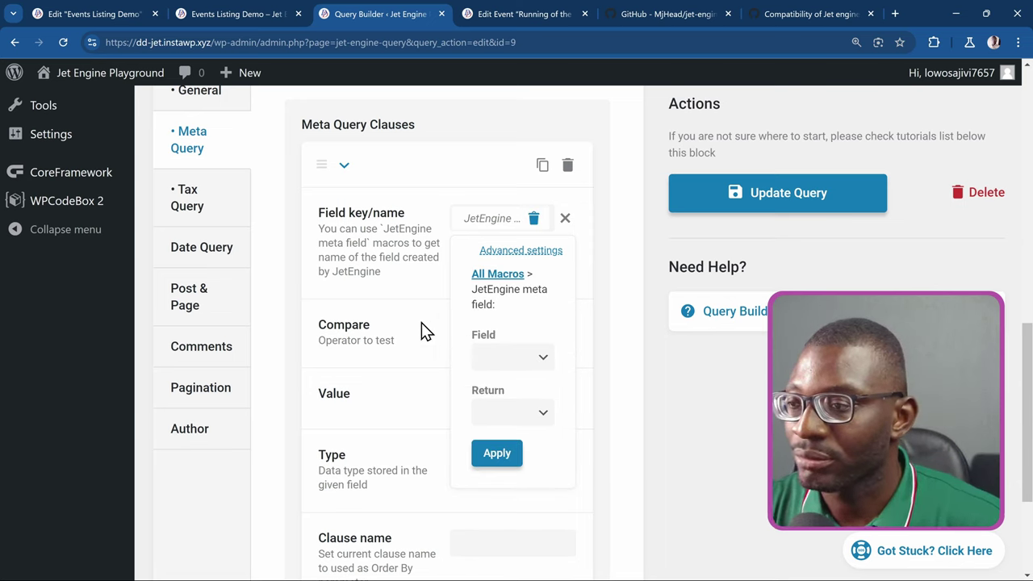
{"action": "left_click", "coordinate": [501, 357]}
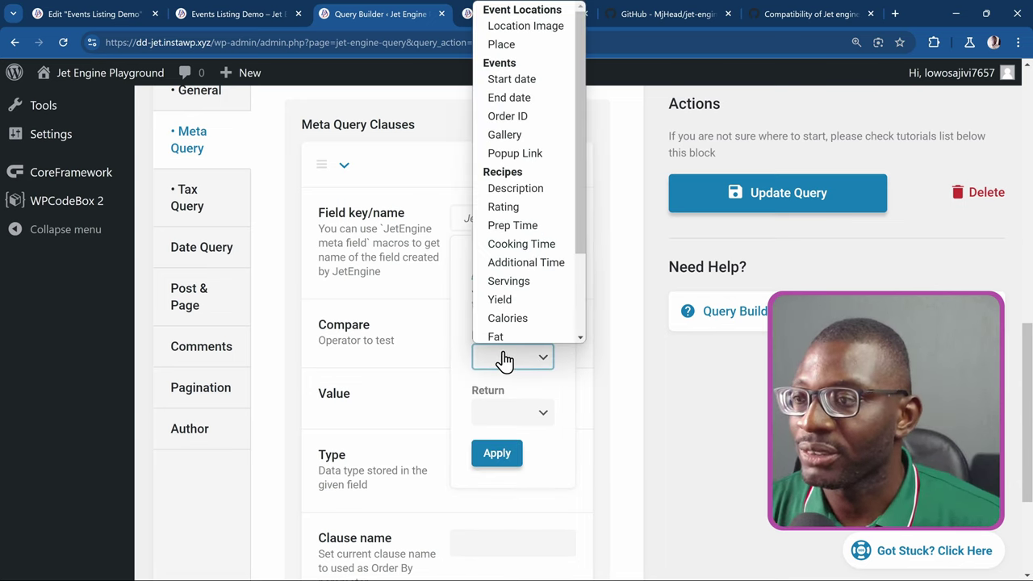
{"action": "left_click", "coordinate": [522, 79]}
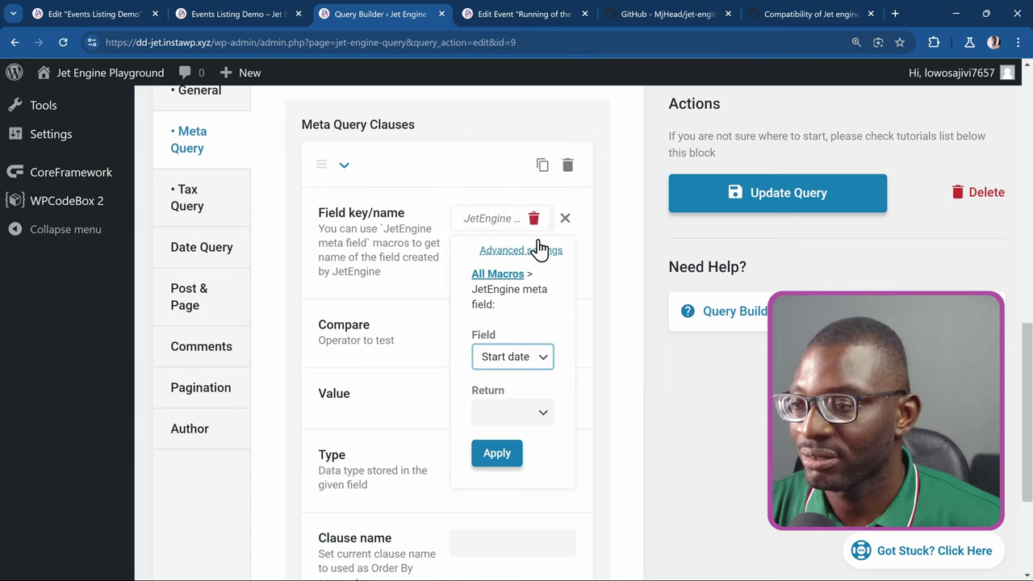
{"action": "left_click", "coordinate": [519, 418]}
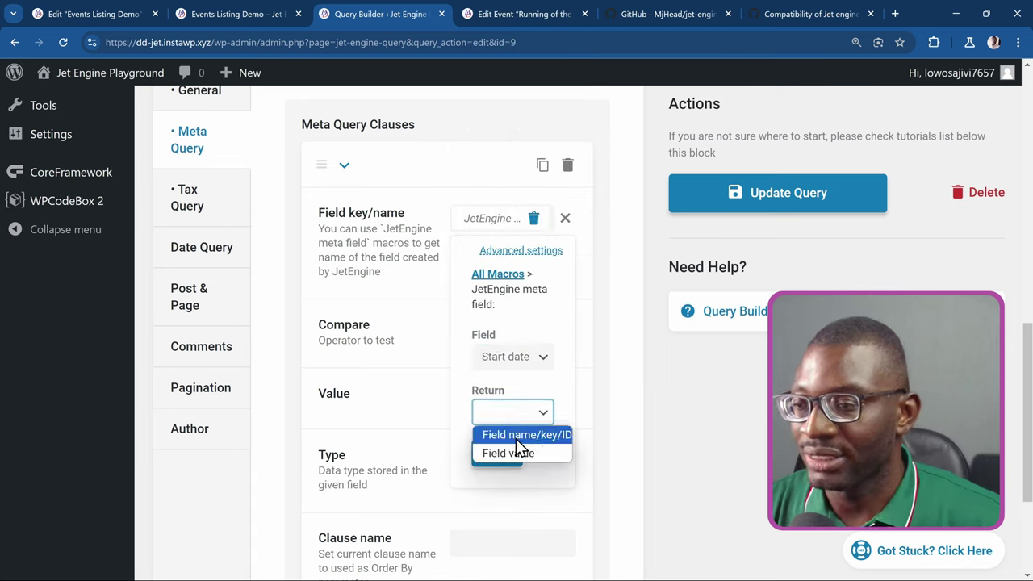
{"action": "left_click", "coordinate": [523, 436]}
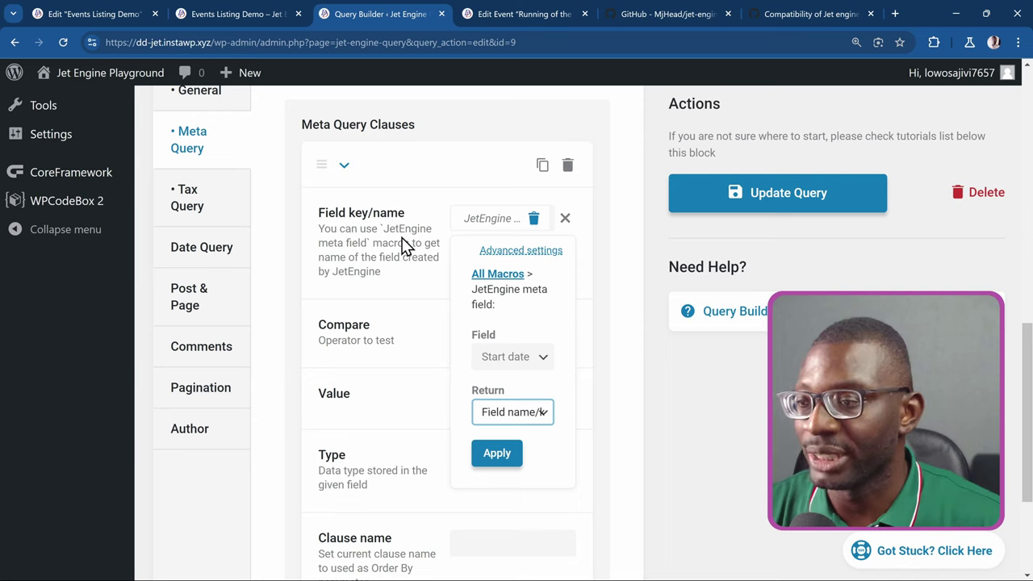
{"action": "left_click", "coordinate": [497, 454]}
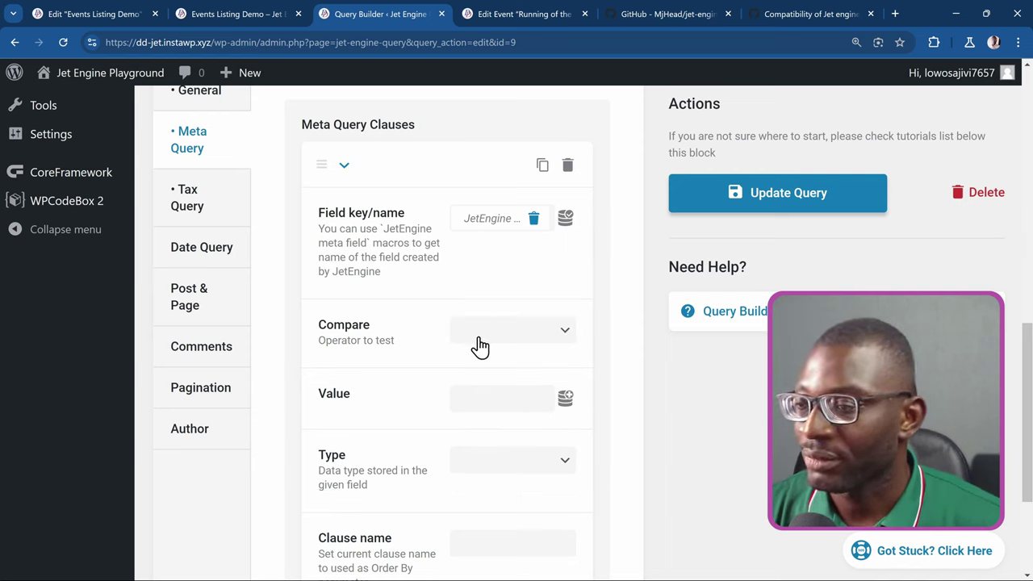
Set the meta clause's comparison to Greater or equal (>=) and its value to the Today macro
{"action": "left_click", "coordinate": [476, 337]}
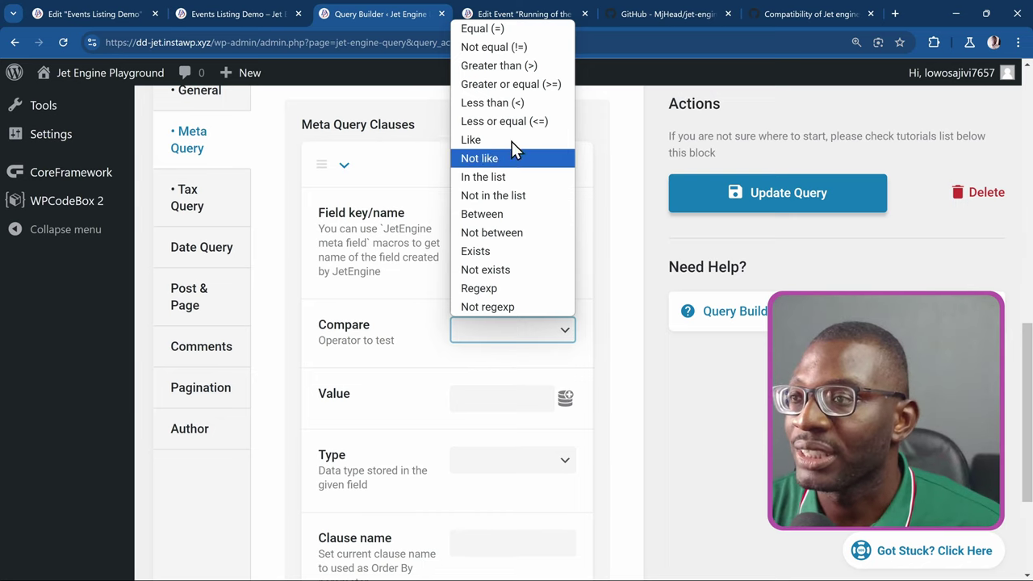
{"action": "left_click", "coordinate": [500, 85]}
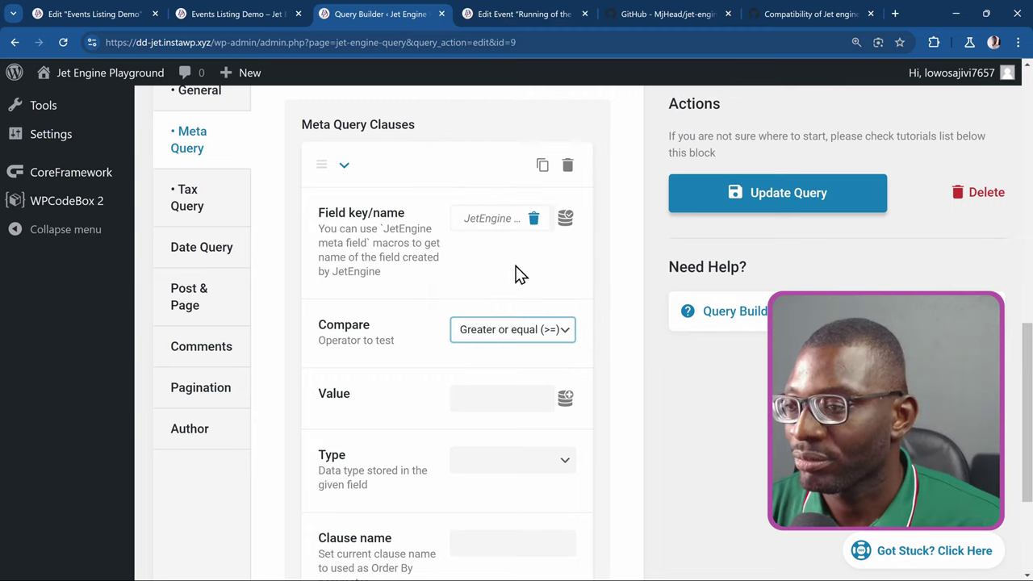
{"action": "left_click", "coordinate": [507, 396]}
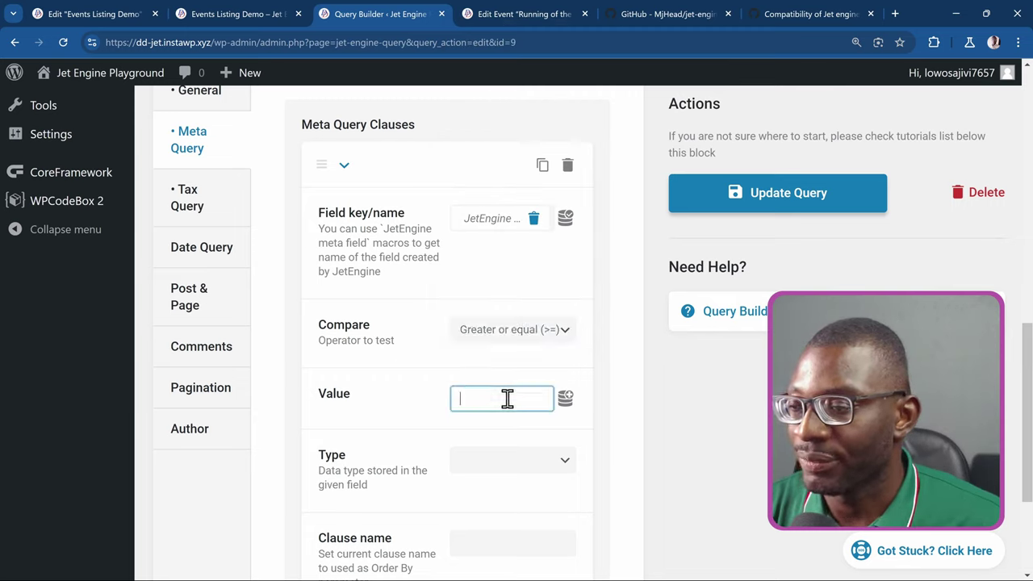
{"action": "left_click", "coordinate": [567, 401]}
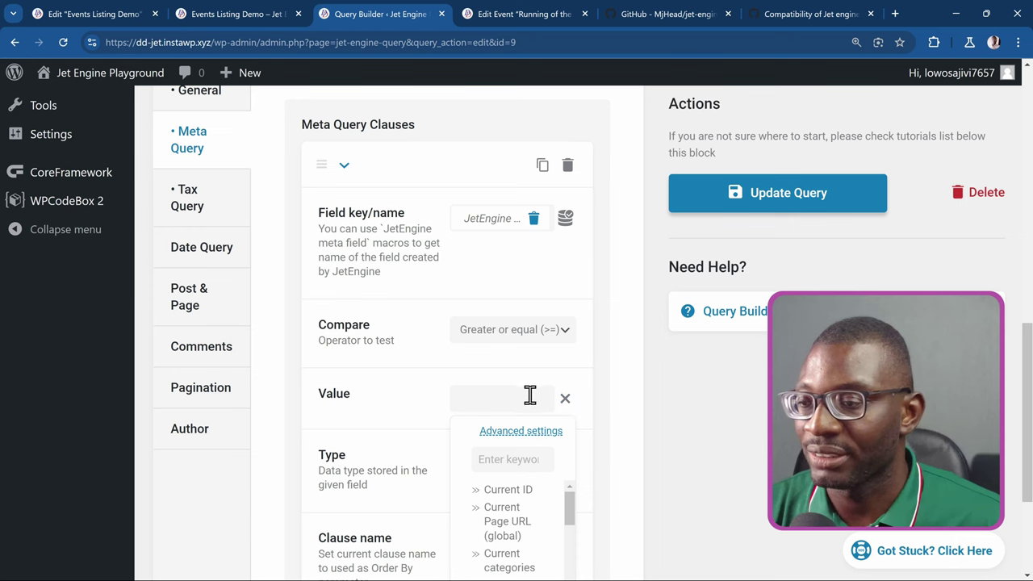
{"action": "scroll", "coordinate": [527, 396], "scroll_direction": "down", "scroll_amount": 3}
{"action": "scroll", "coordinate": [524, 415], "scroll_direction": "down", "scroll_amount": 10}
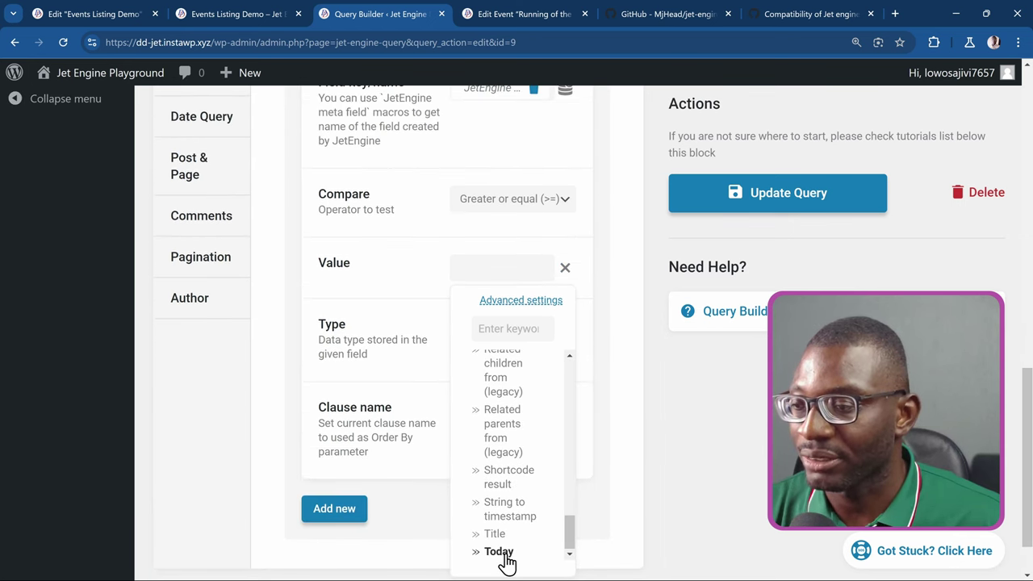
{"action": "left_click", "coordinate": [498, 552]}
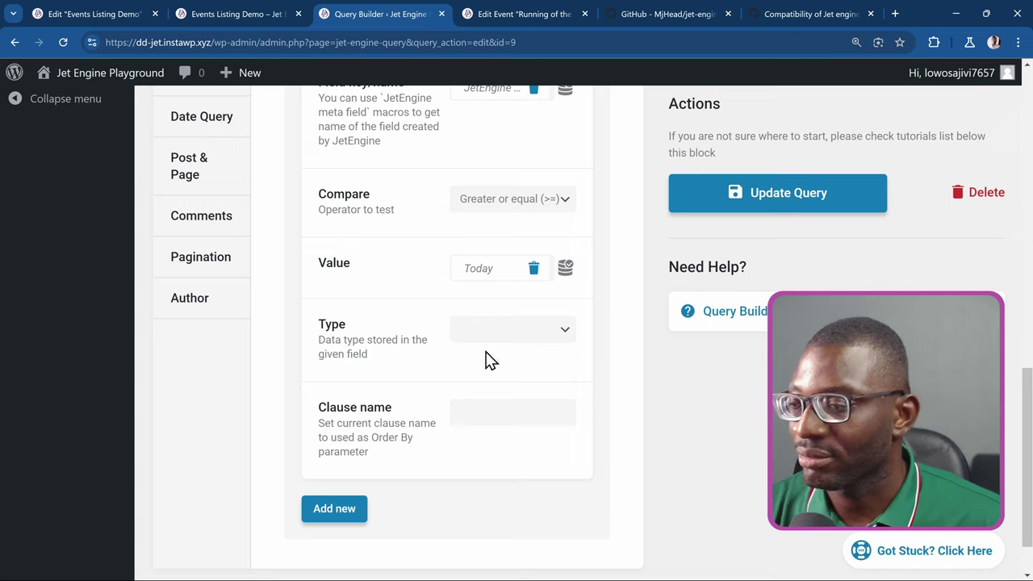
Set the meta clause's data type to Date and name the clause event-start-dates
{"action": "left_click", "coordinate": [521, 332]}
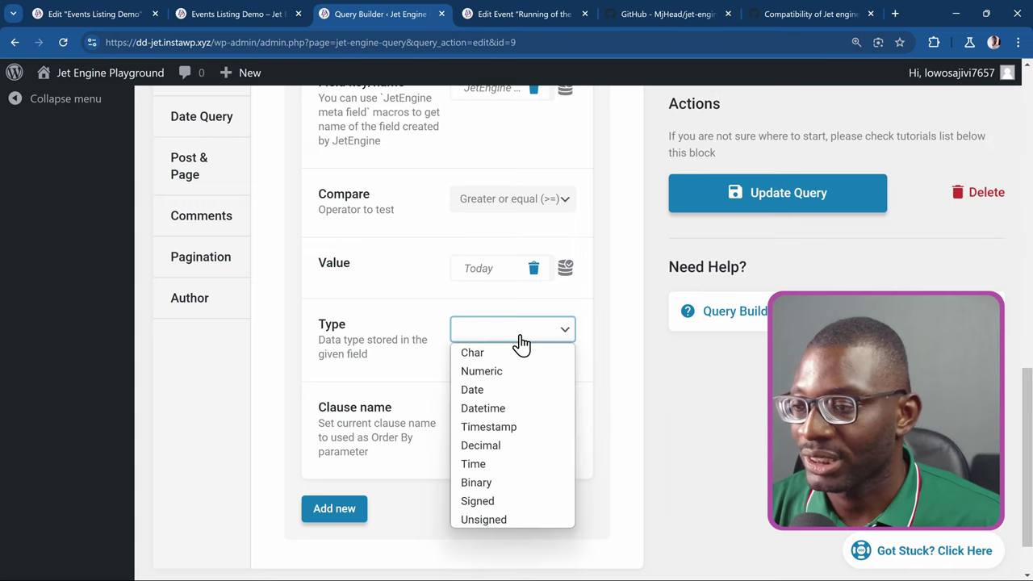
{"action": "left_click", "coordinate": [518, 395]}
{"action": "left_click", "coordinate": [450, 395]}
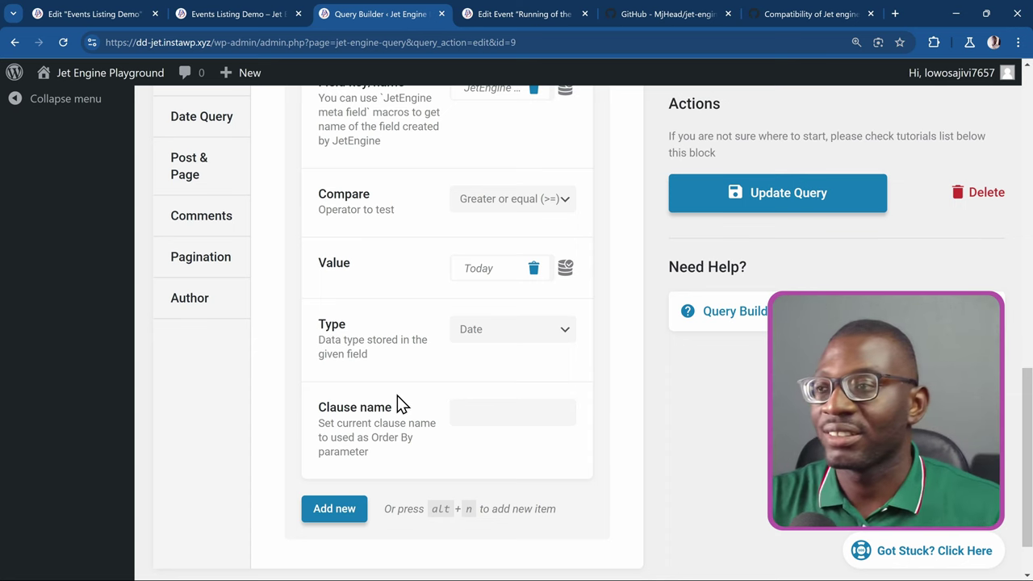
{"action": "scroll", "coordinate": [397, 395], "scroll_direction": "up", "scroll_amount": 4}
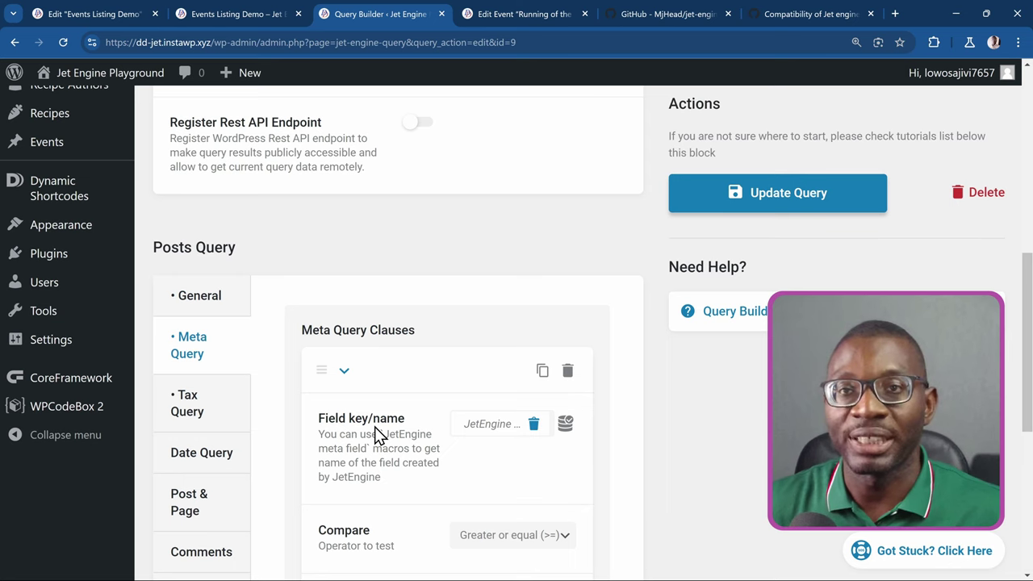
{"action": "scroll", "coordinate": [376, 431], "scroll_direction": "down", "scroll_amount": 5}
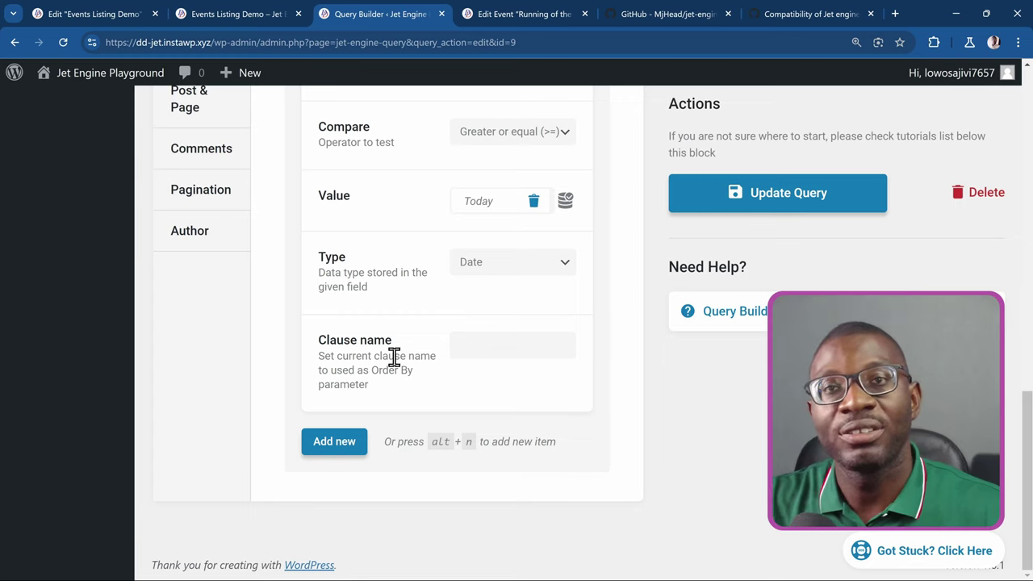
{"action": "left_click", "coordinate": [507, 348]}
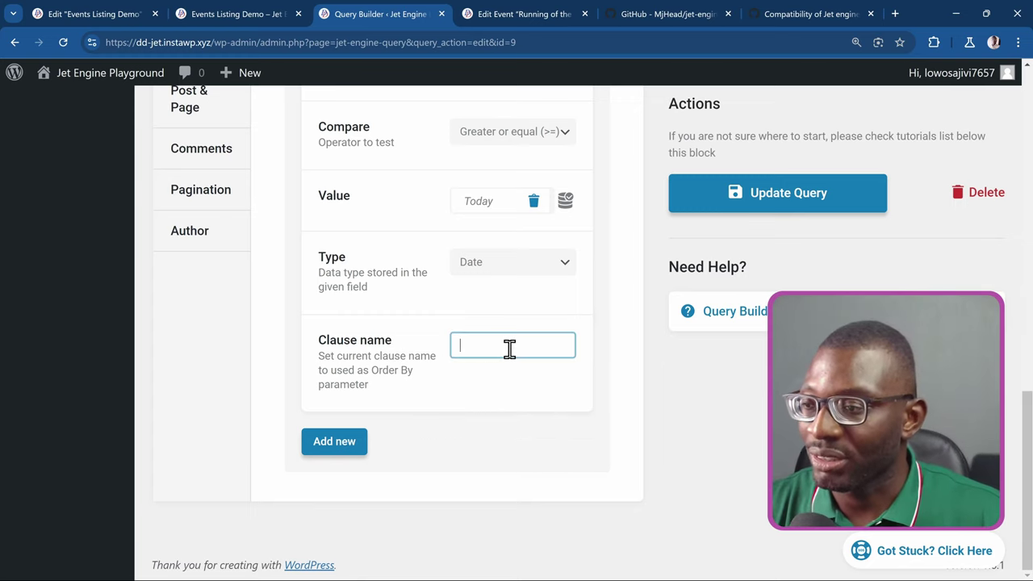
{"action": "type", "text": "e"}
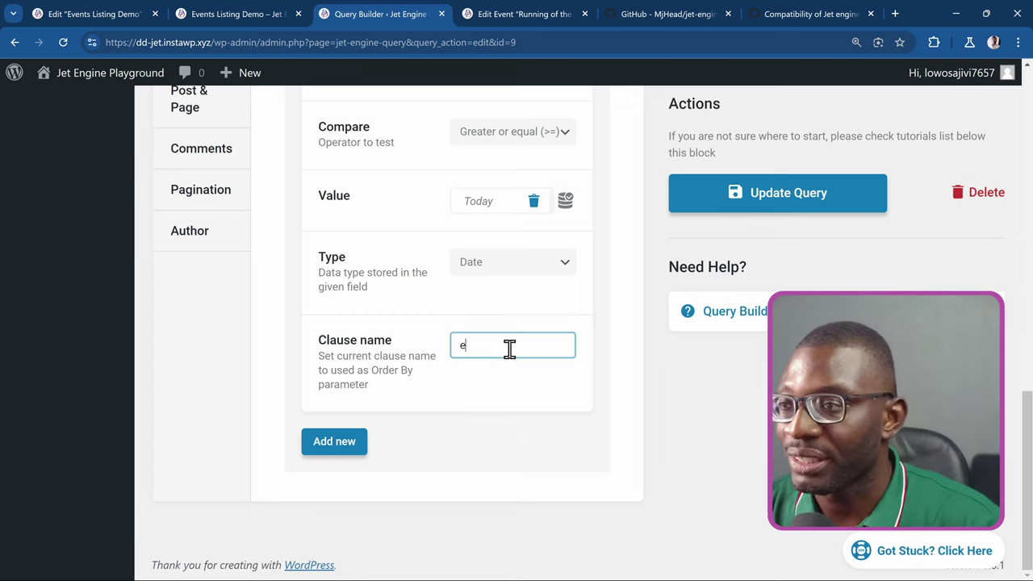
{"action": "type", "text": "vent-start-dates"}
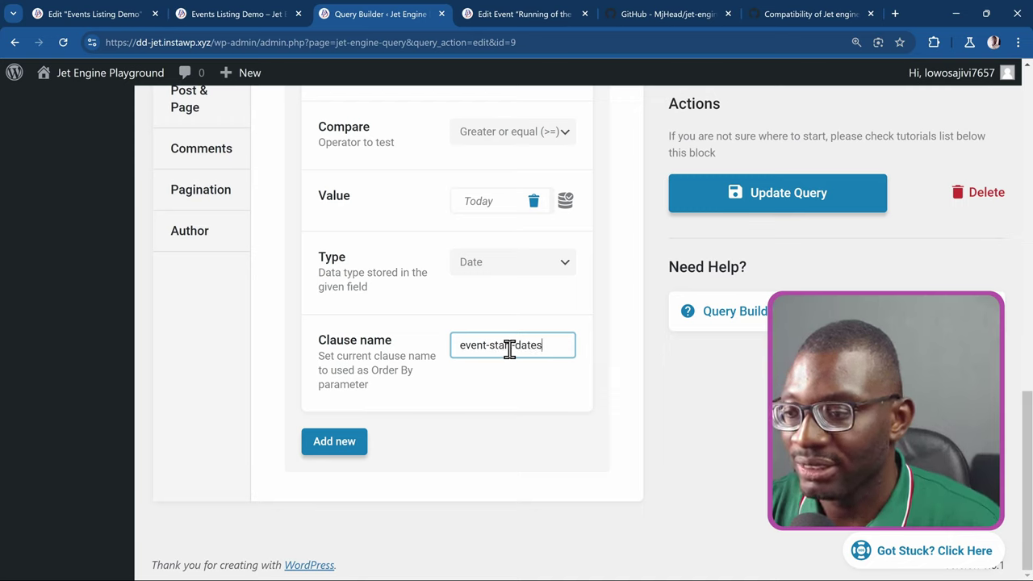
{"action": "double_click", "coordinate": [508, 345]}
{"action": "double_click", "coordinate": [526, 346]}
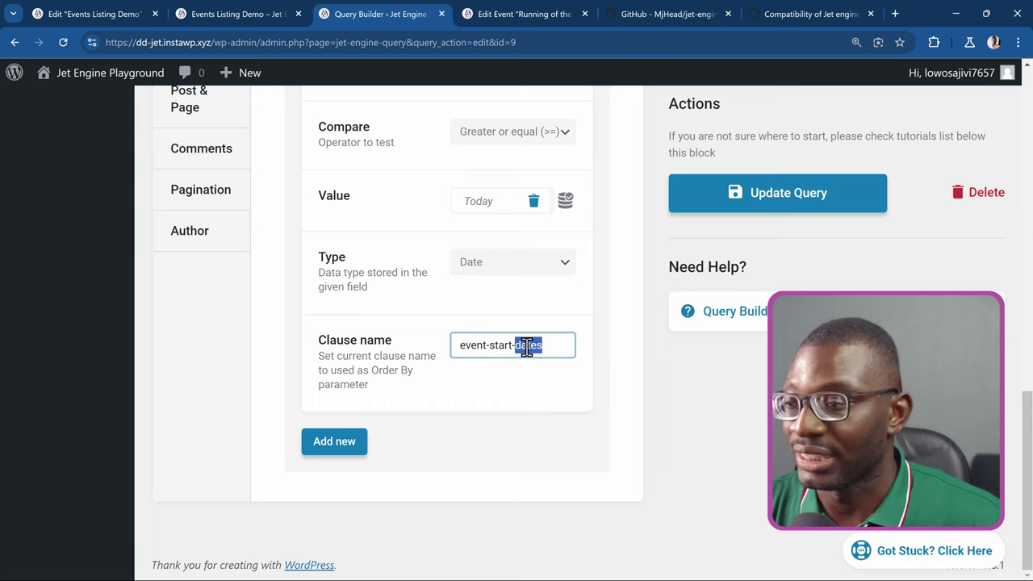
{"action": "triple_click", "coordinate": [526, 345]}
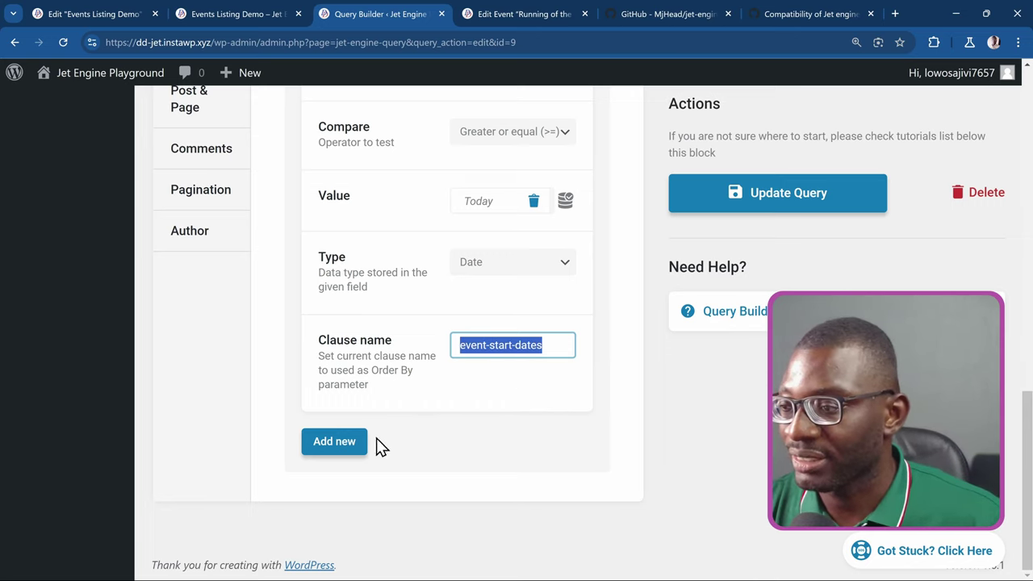
Add a sorting parameter to the query's general settings that orders by meta clause, using event-start-dates
{"action": "scroll", "coordinate": [516, 269], "scroll_direction": "up", "scroll_amount": 5}
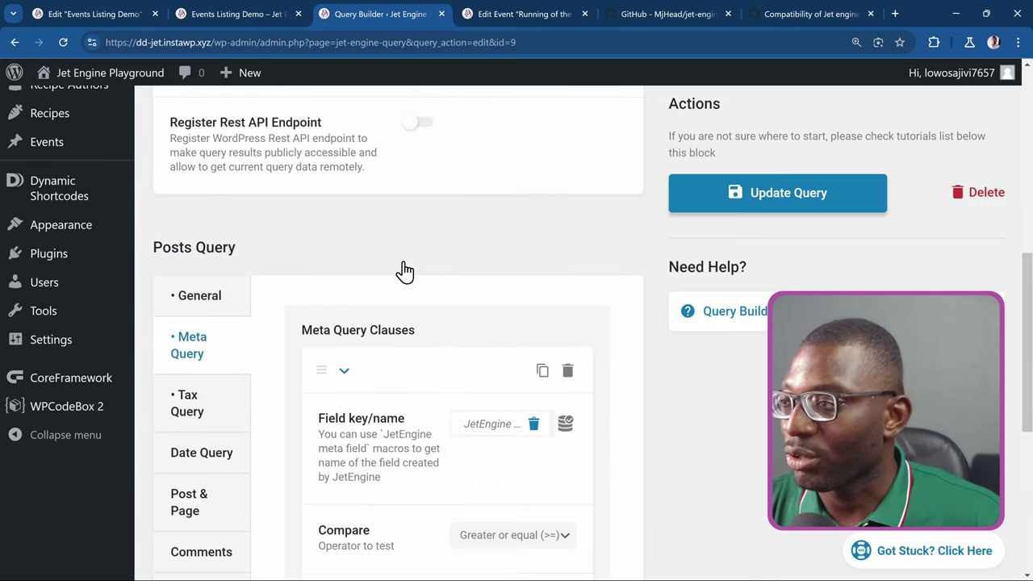
{"action": "left_click", "coordinate": [216, 298]}
{"action": "scroll", "coordinate": [472, 307], "scroll_direction": "down", "scroll_amount": 4}
{"action": "scroll", "coordinate": [470, 303], "scroll_direction": "down", "scroll_amount": 1}
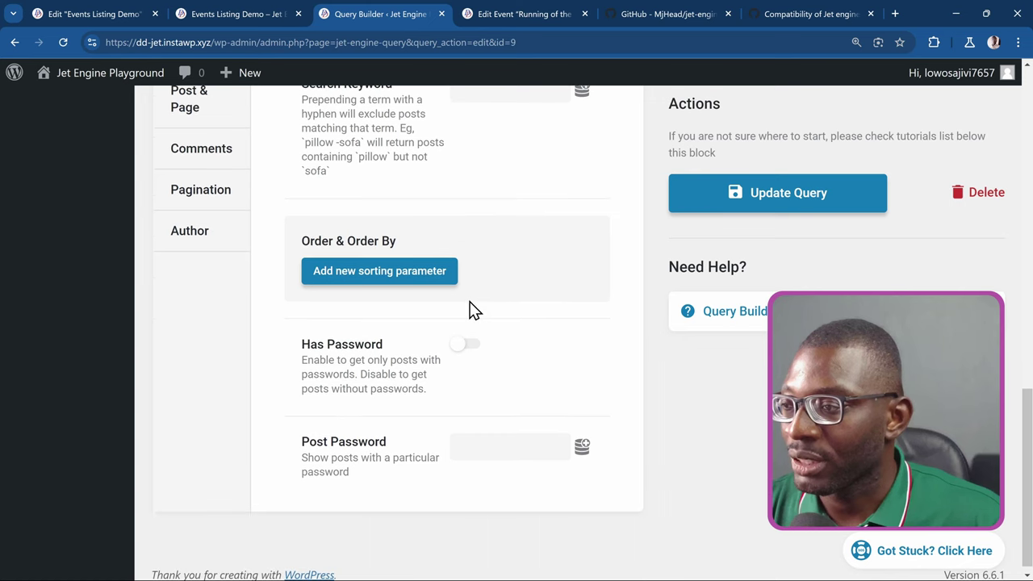
{"action": "left_click", "coordinate": [354, 275]}
{"action": "left_click", "coordinate": [514, 339]}
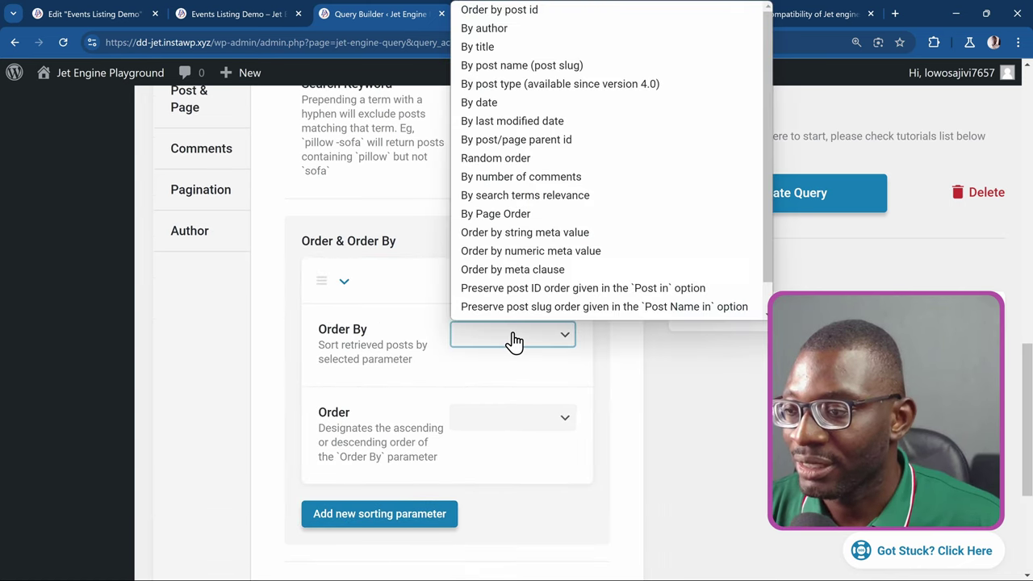
{"action": "scroll", "coordinate": [525, 295], "scroll_direction": "down", "scroll_amount": 2}
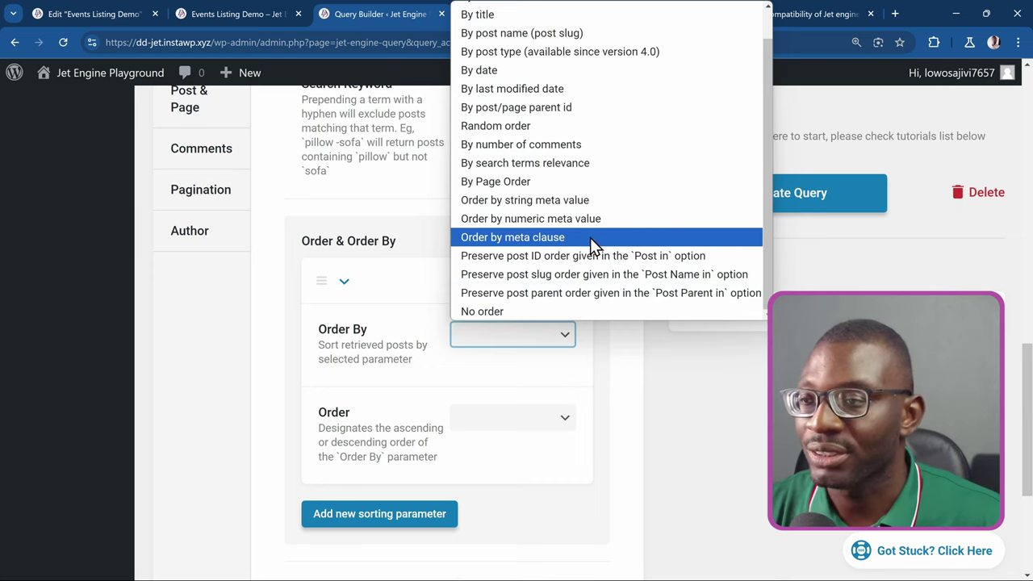
{"action": "left_click", "coordinate": [589, 237]}
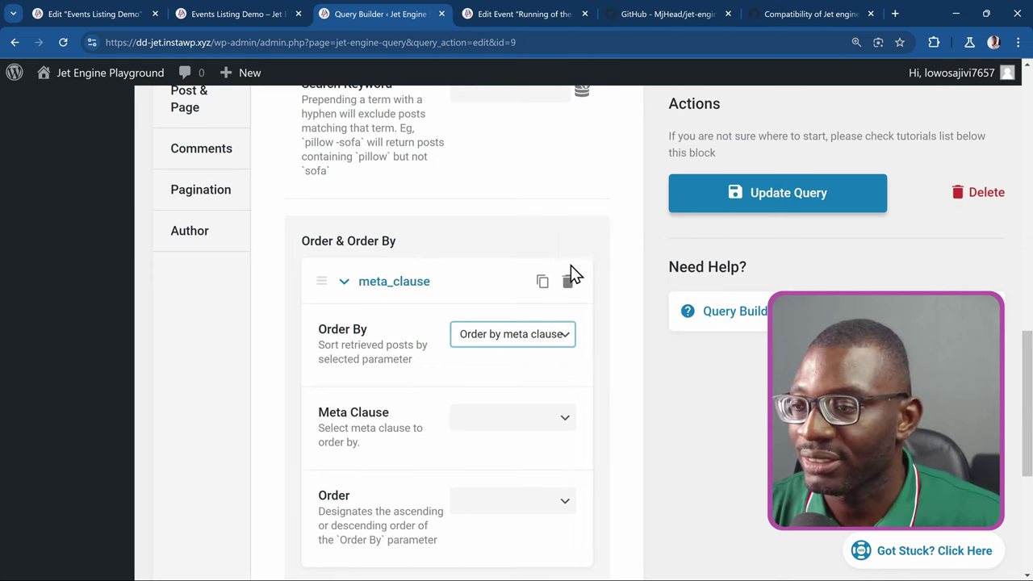
{"action": "left_click", "coordinate": [487, 430]}
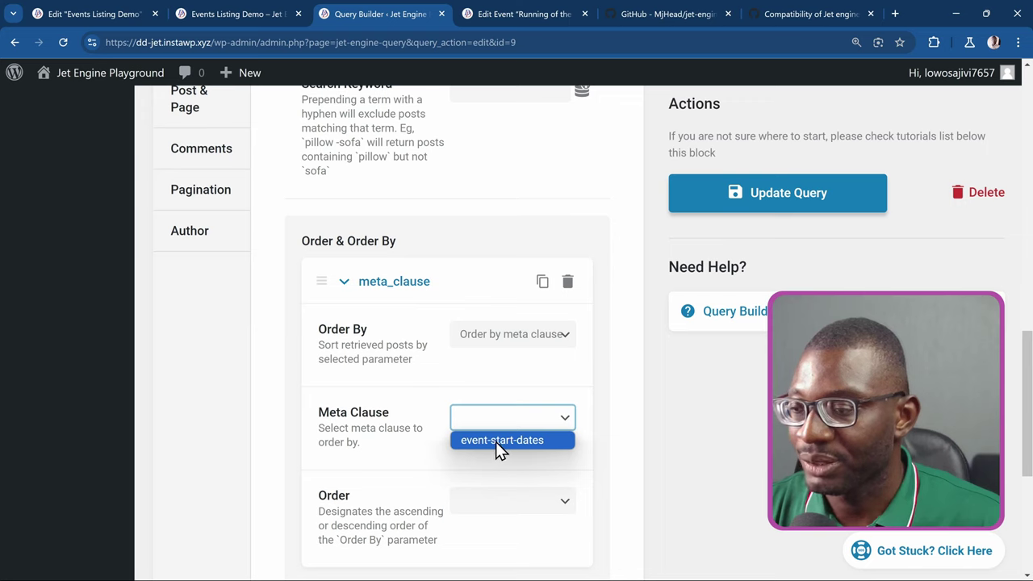
{"action": "left_click", "coordinate": [538, 443]}
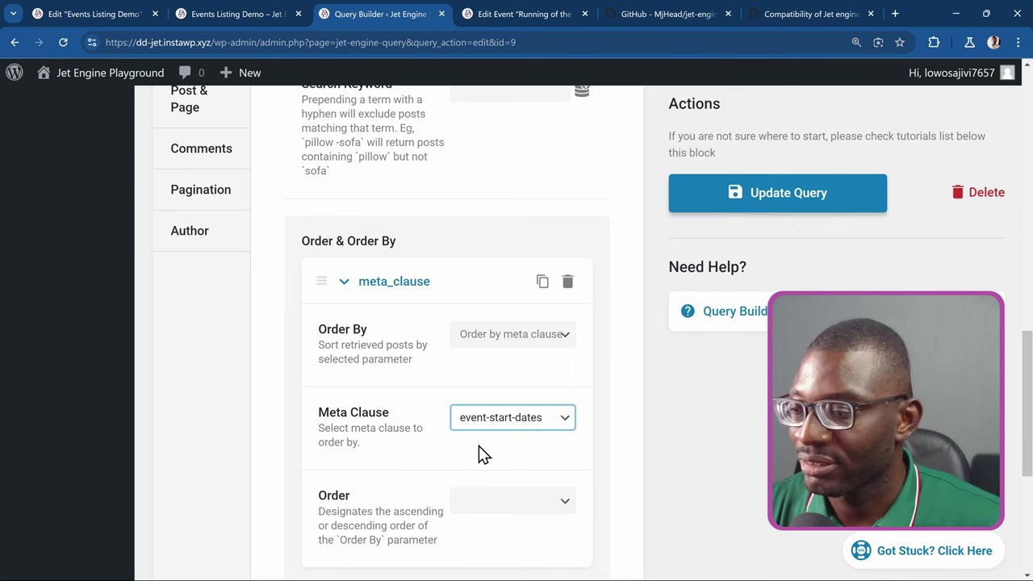
Set the sorting order to From lowest to highest values and update the query
{"action": "scroll", "coordinate": [488, 447], "scroll_direction": "down", "scroll_amount": 3}
{"action": "left_click", "coordinate": [525, 311]}
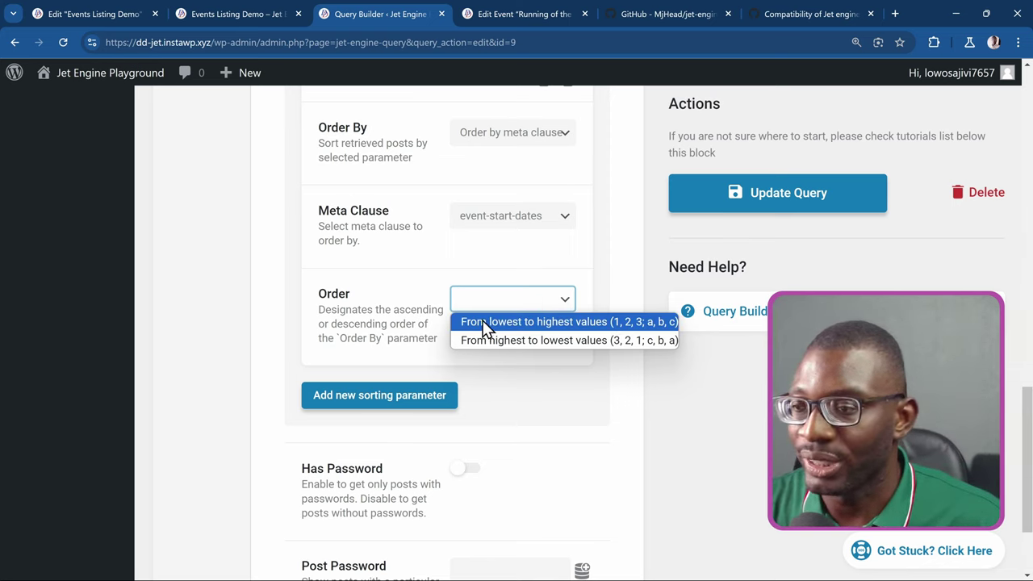
{"action": "left_click", "coordinate": [505, 321]}
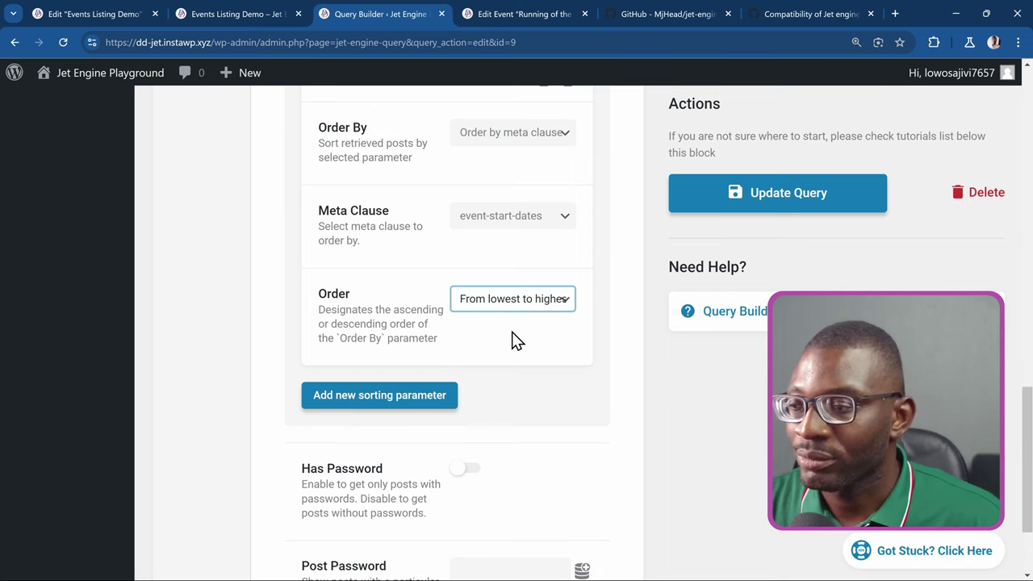
{"action": "scroll", "coordinate": [517, 339], "scroll_direction": "down", "scroll_amount": 1}
{"action": "left_click", "coordinate": [752, 200]}
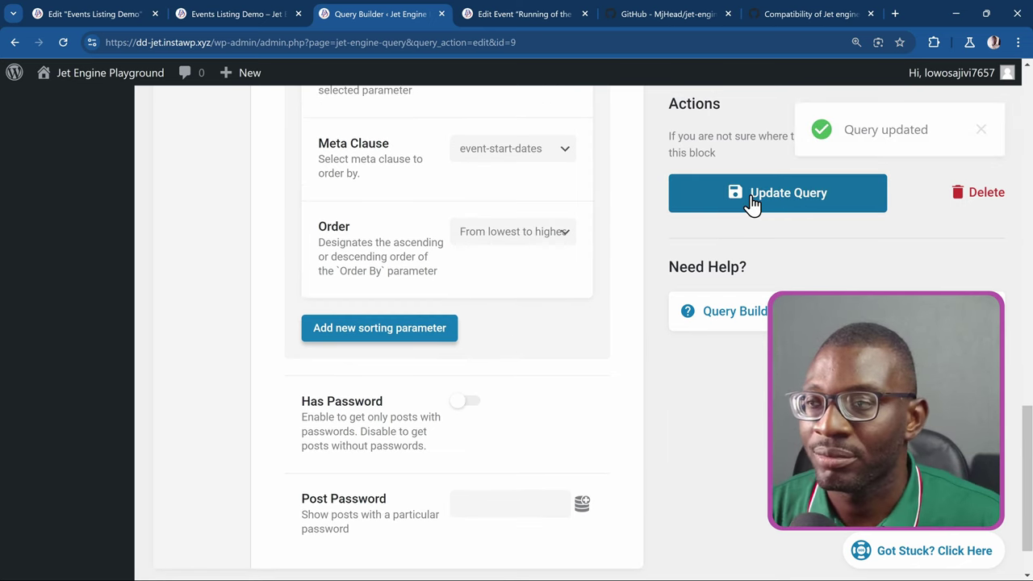
Reload the Events Listing Demo page to check the listed events, and view the start date in the Running of the AI Bulls event
{"action": "left_click", "coordinate": [238, 20]}
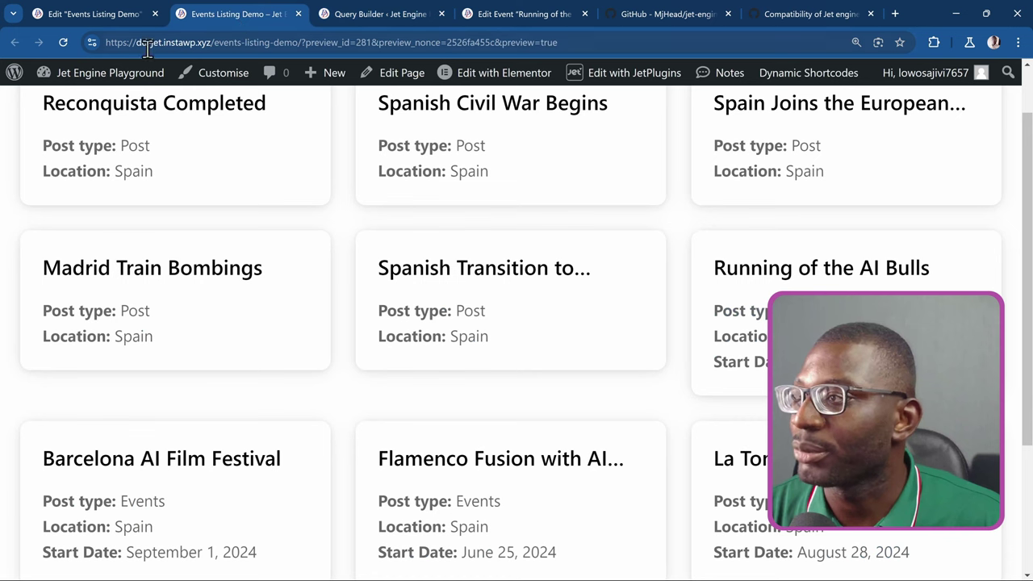
{"action": "left_click", "coordinate": [63, 44]}
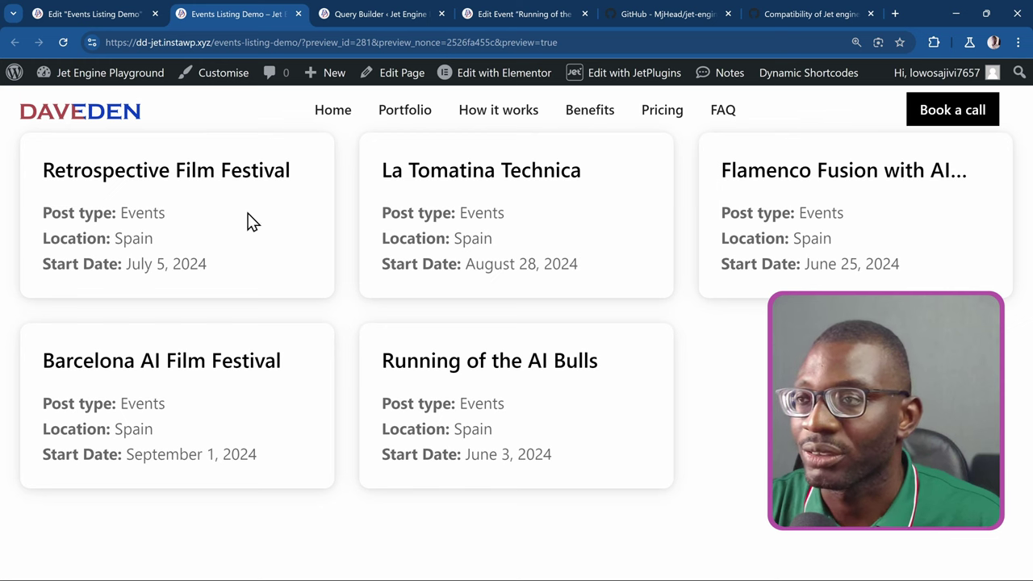
{"action": "left_click", "coordinate": [517, 14]}
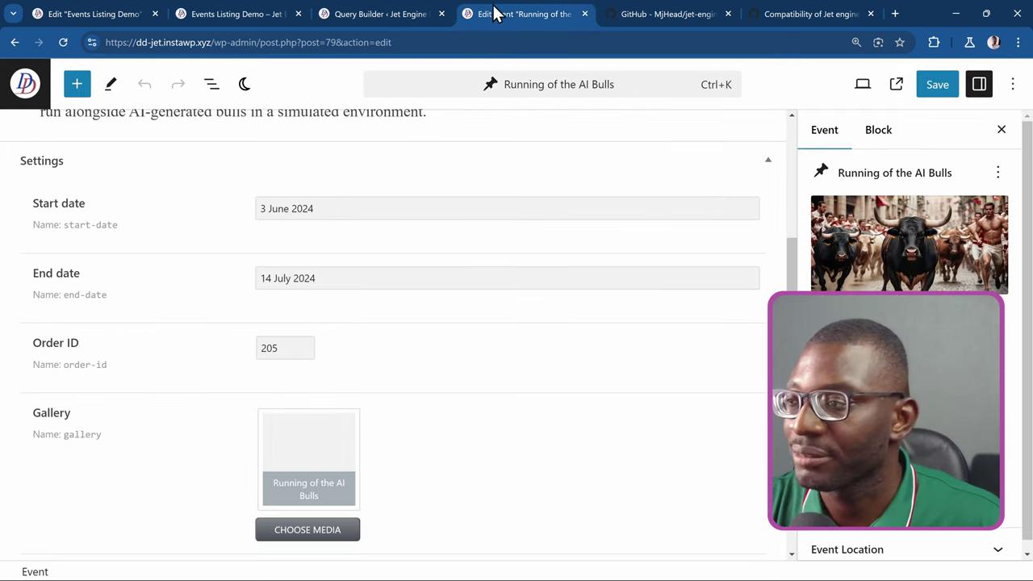
Set the data type of the query's event-start-dates meta clause to Timestamp
{"action": "left_click", "coordinate": [376, 14]}
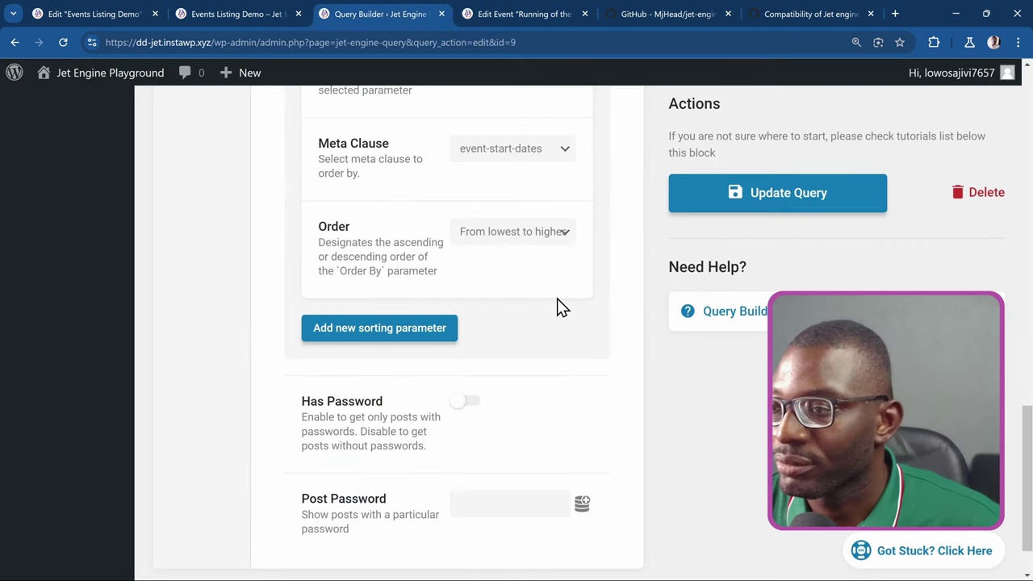
{"action": "scroll", "coordinate": [557, 311], "scroll_direction": "up", "scroll_amount": 1}
{"action": "scroll", "coordinate": [555, 317], "scroll_direction": "up", "scroll_amount": 5}
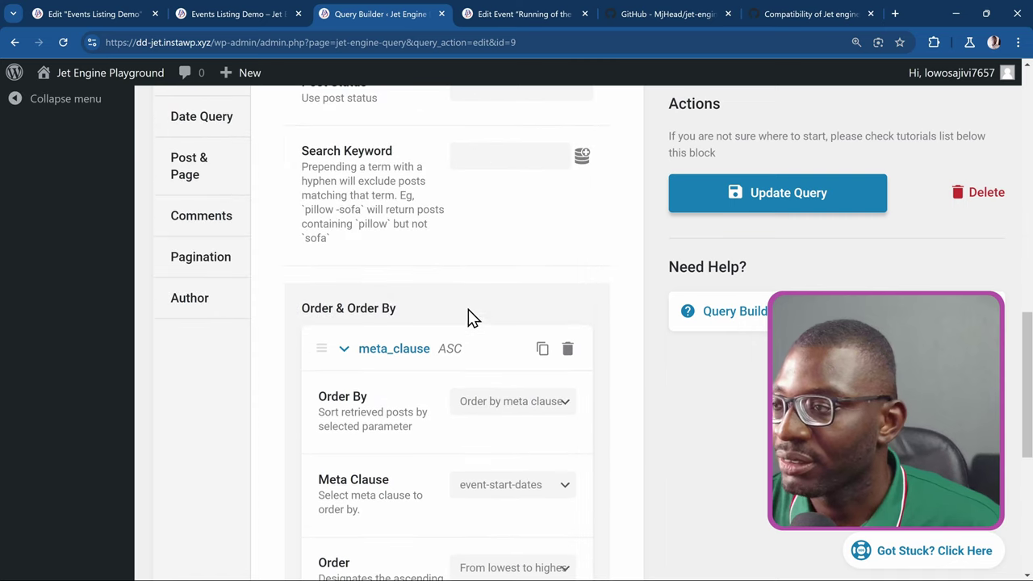
{"action": "scroll", "coordinate": [242, 258], "scroll_direction": "down", "scroll_amount": 1}
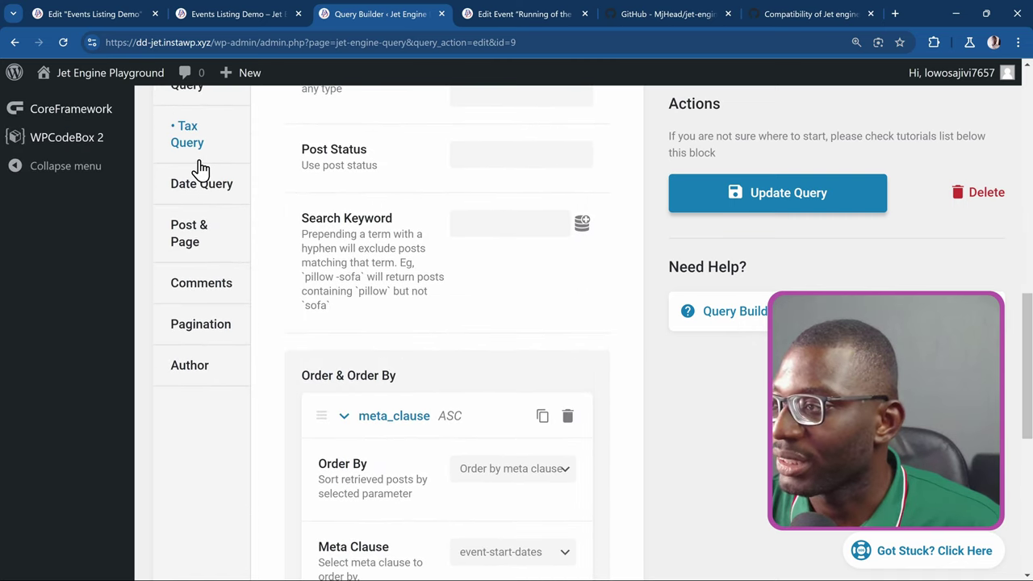
{"action": "scroll", "coordinate": [207, 128], "scroll_direction": "up", "scroll_amount": 2}
{"action": "left_click", "coordinate": [179, 216]}
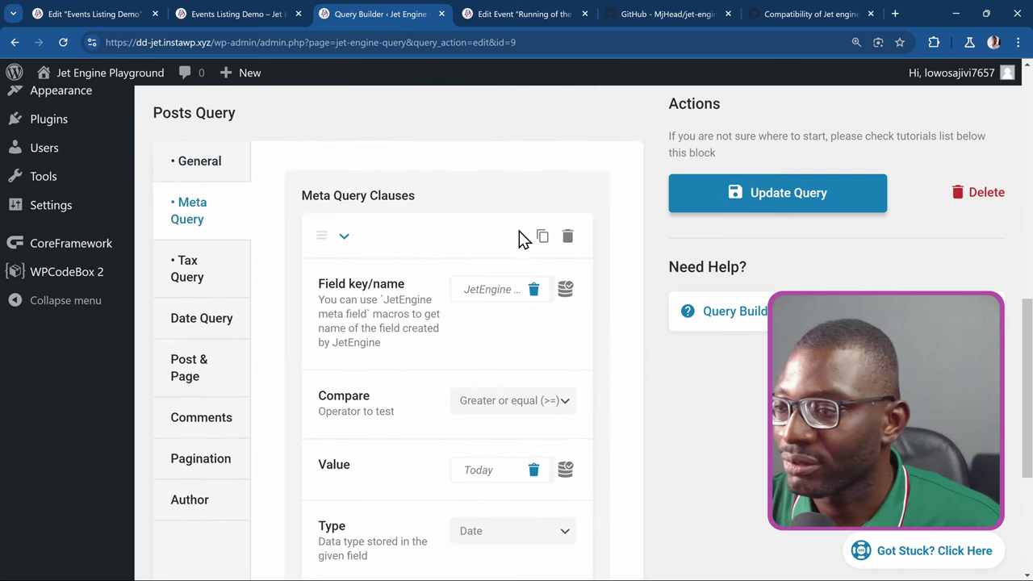
{"action": "scroll", "coordinate": [516, 242], "scroll_direction": "down", "scroll_amount": 3}
{"action": "scroll", "coordinate": [504, 250], "scroll_direction": "down", "scroll_amount": 1}
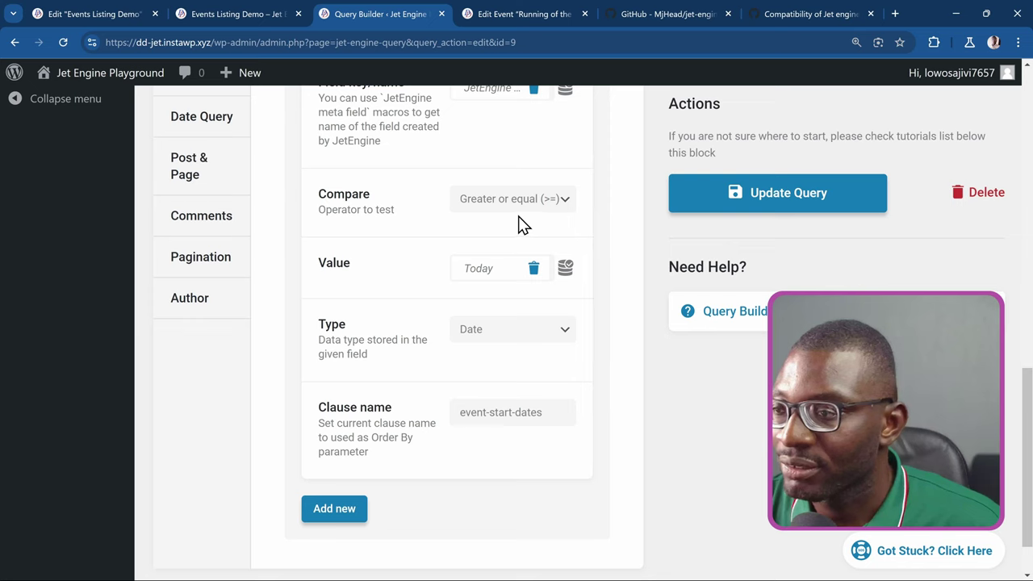
{"action": "left_click", "coordinate": [537, 334]}
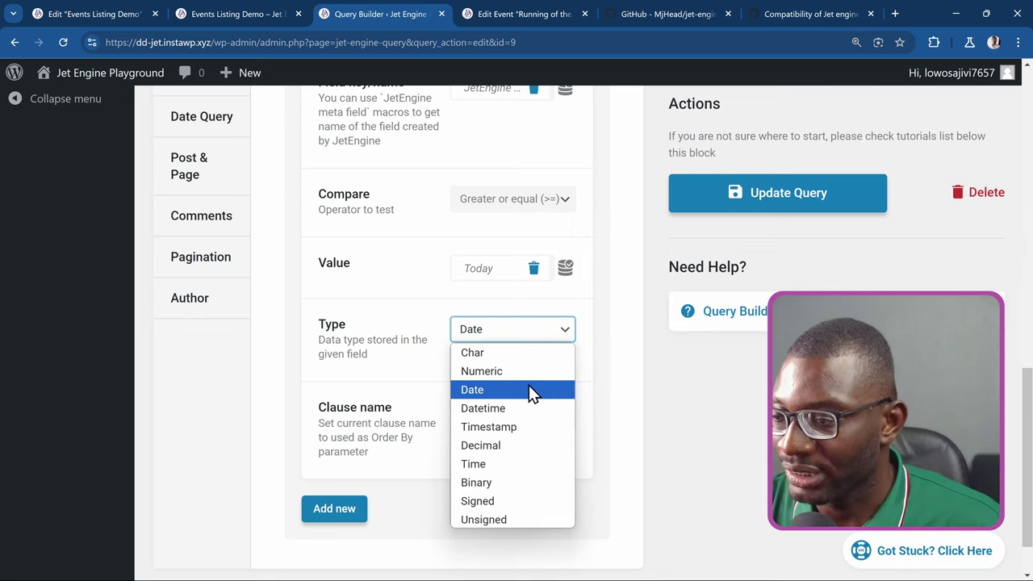
{"action": "left_click", "coordinate": [508, 426]}
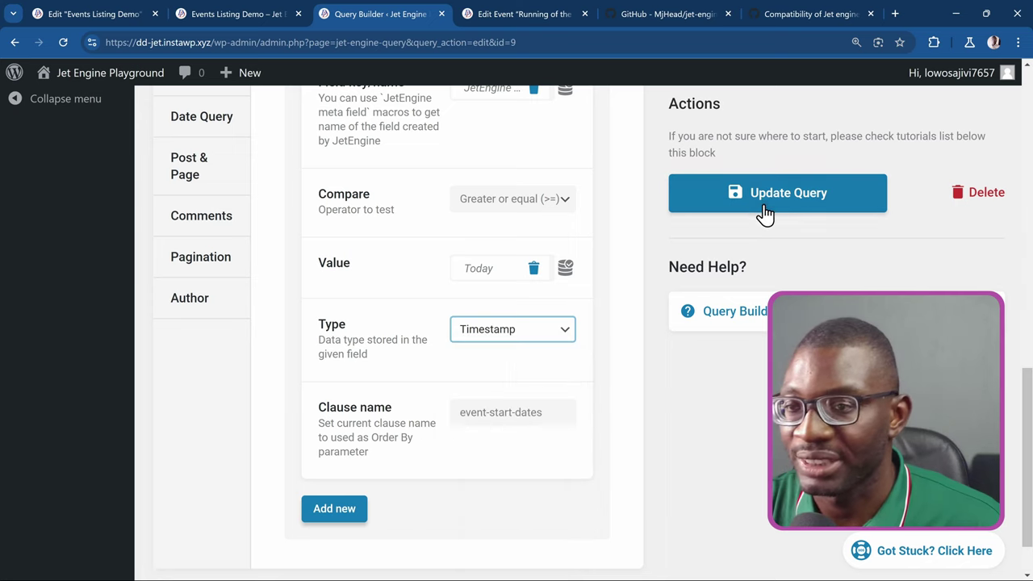
Update the query and reload the Events Listing Demo page to check the listed events
{"action": "left_click", "coordinate": [727, 205]}
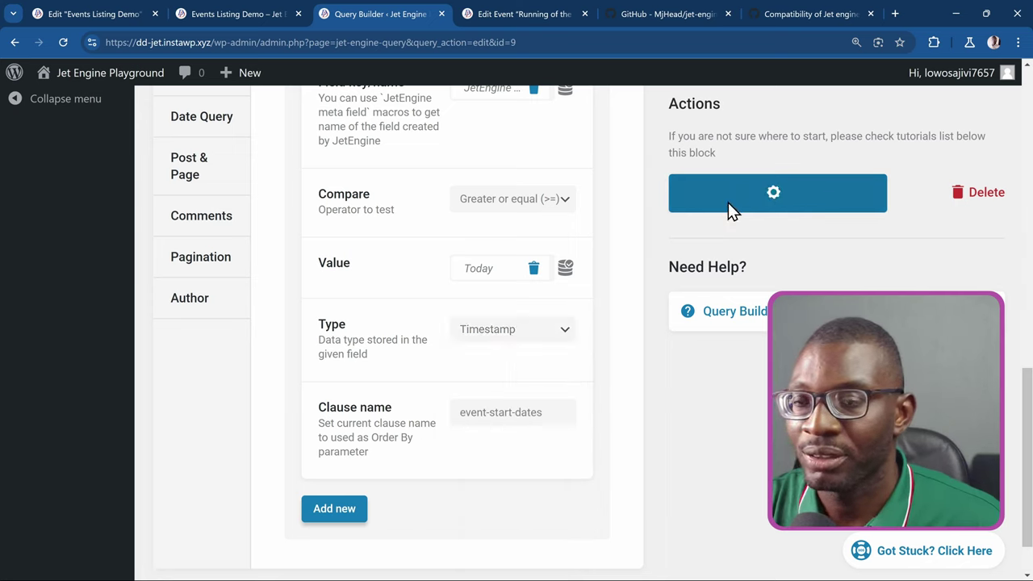
{"action": "left_click", "coordinate": [206, 12]}
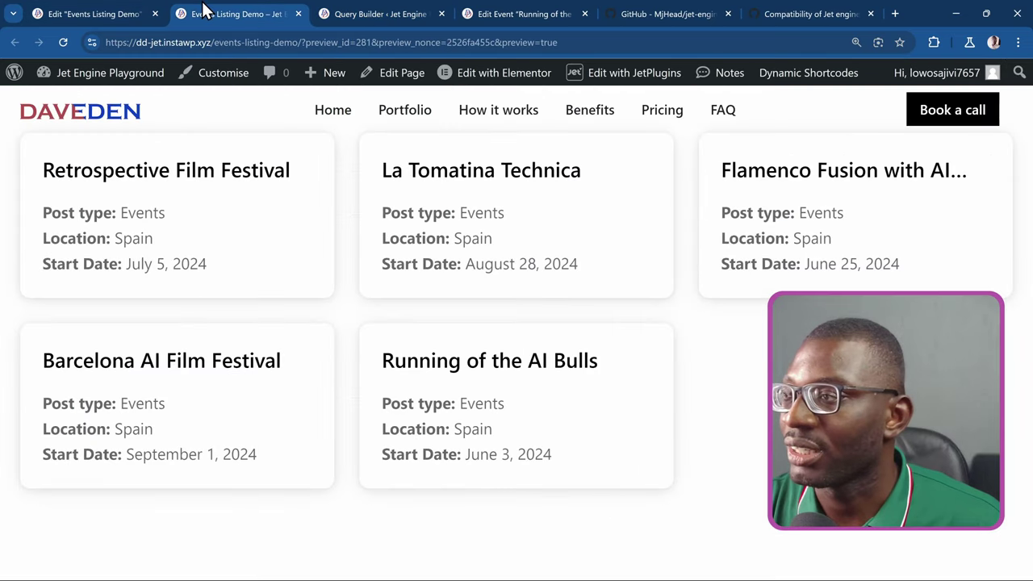
{"action": "left_click", "coordinate": [66, 46]}
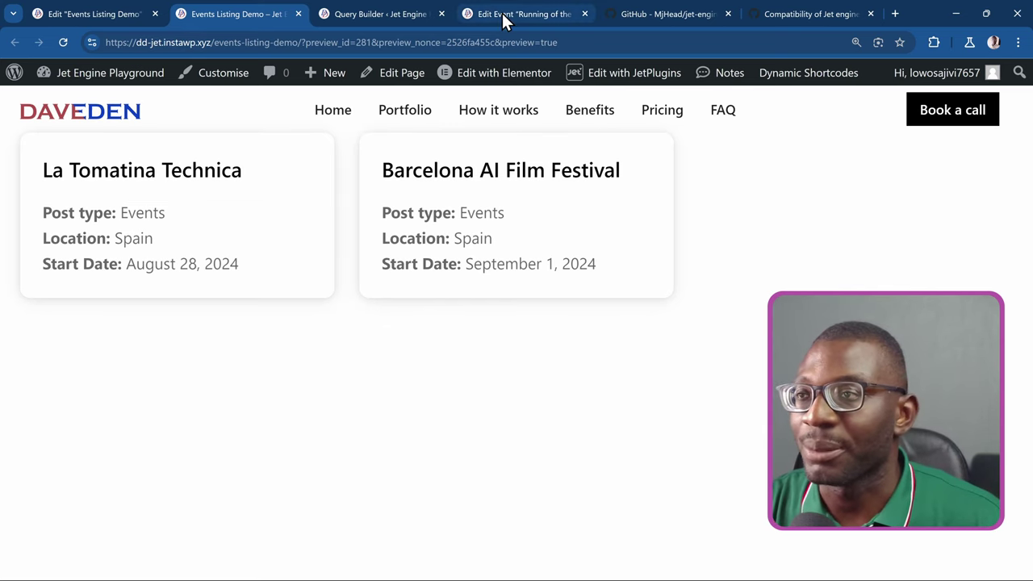
Open JetEngine's custom post types list in a new browser tab and open the Events post type for editing
{"action": "left_click", "coordinate": [364, 17]}
{"action": "scroll", "coordinate": [258, 182], "scroll_direction": "up", "scroll_amount": 10}
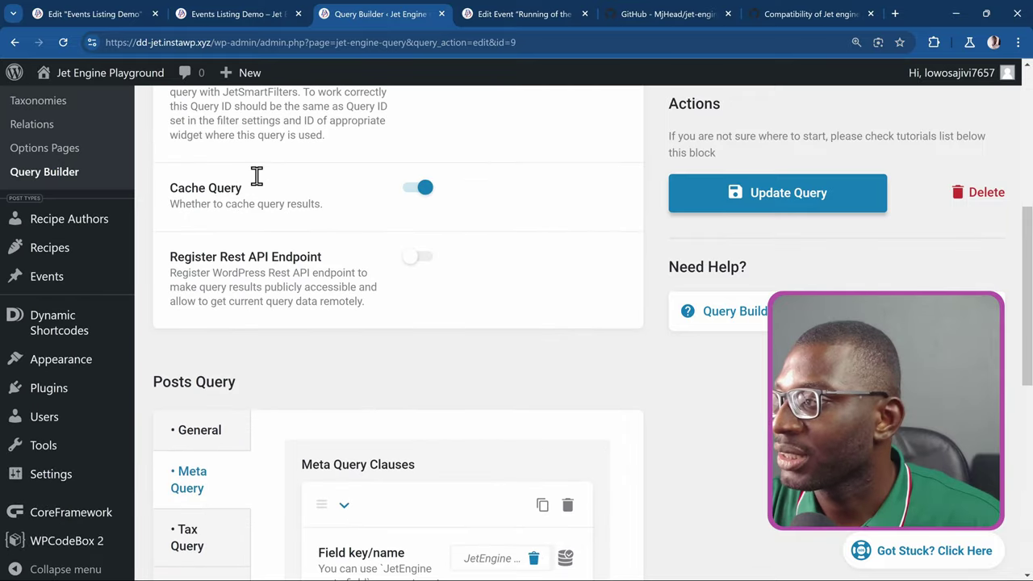
{"action": "scroll", "coordinate": [258, 192], "scroll_direction": "up", "scroll_amount": 1}
{"action": "scroll", "coordinate": [230, 200], "scroll_direction": "down", "scroll_amount": 1}
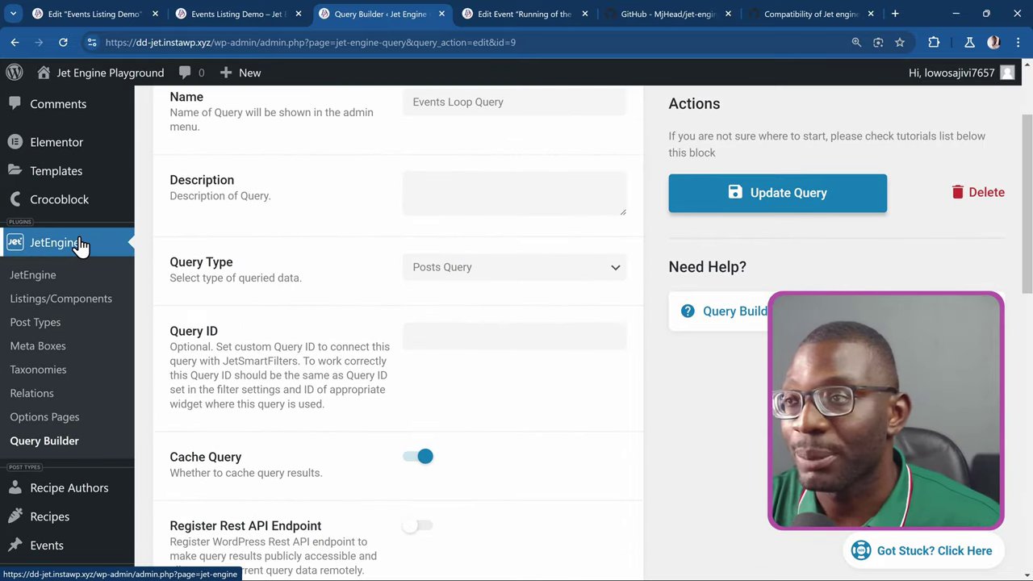
{"action": "right_click", "coordinate": [71, 322]}
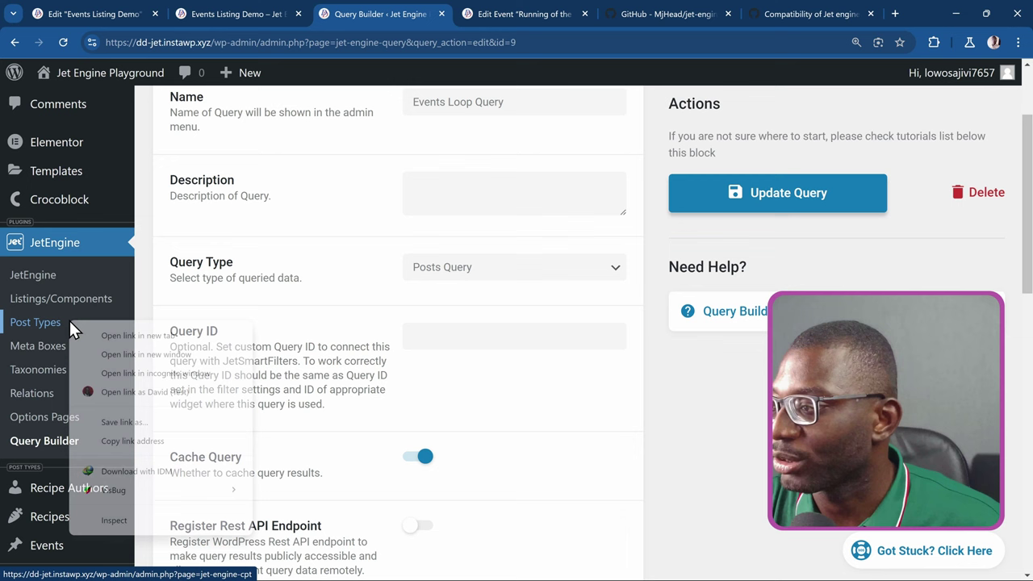
{"action": "left_click", "coordinate": [129, 335]}
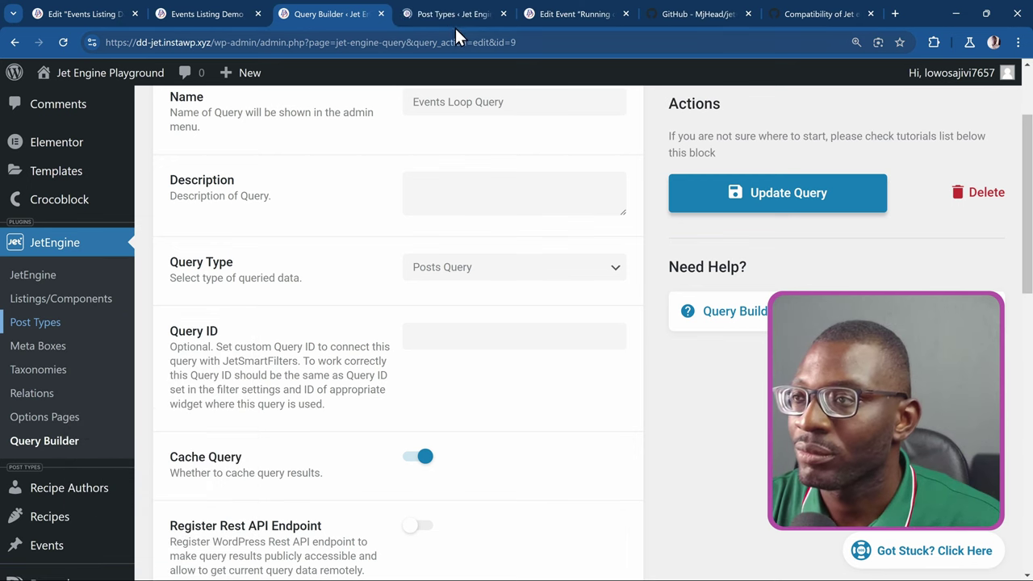
{"action": "left_click", "coordinate": [452, 16]}
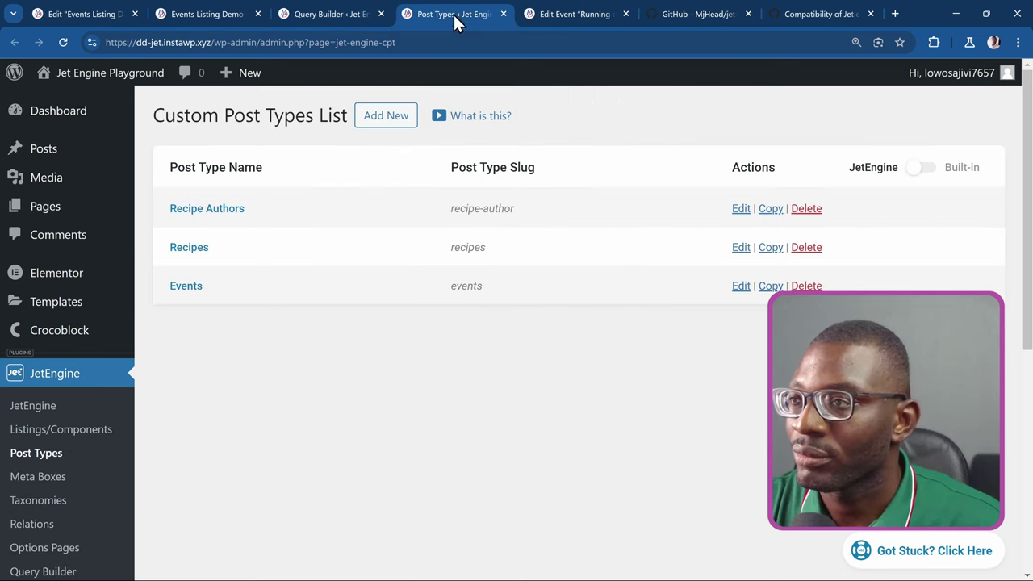
{"action": "left_click", "coordinate": [193, 290]}
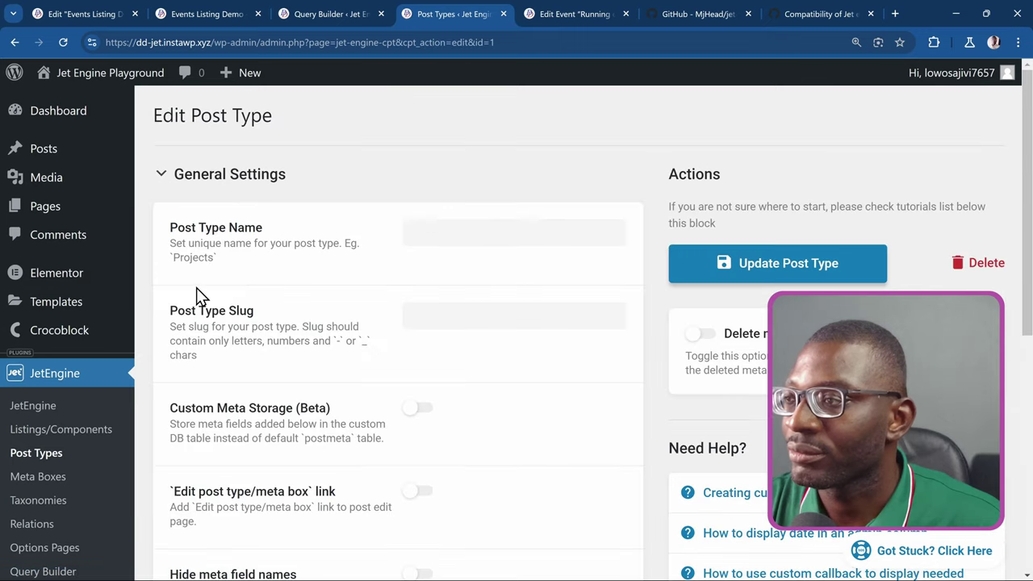
Expand the Start date meta field of the Events post type and examine its Save as timestamp option
{"action": "scroll", "coordinate": [358, 280], "scroll_direction": "down", "scroll_amount": 4}
{"action": "scroll", "coordinate": [357, 279], "scroll_direction": "down", "scroll_amount": 4}
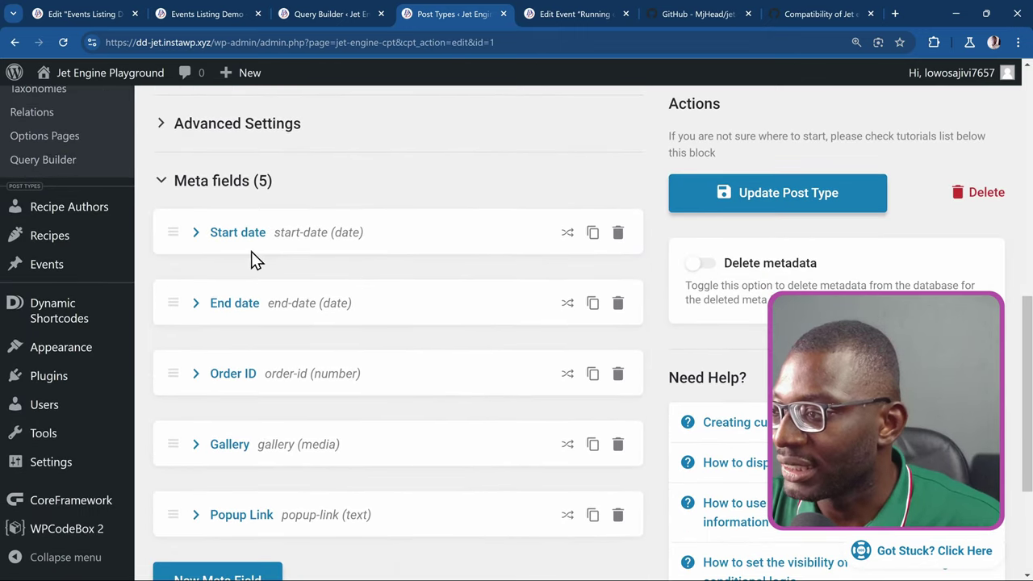
{"action": "left_click", "coordinate": [202, 233]}
{"action": "scroll", "coordinate": [390, 221], "scroll_direction": "down", "scroll_amount": 3}
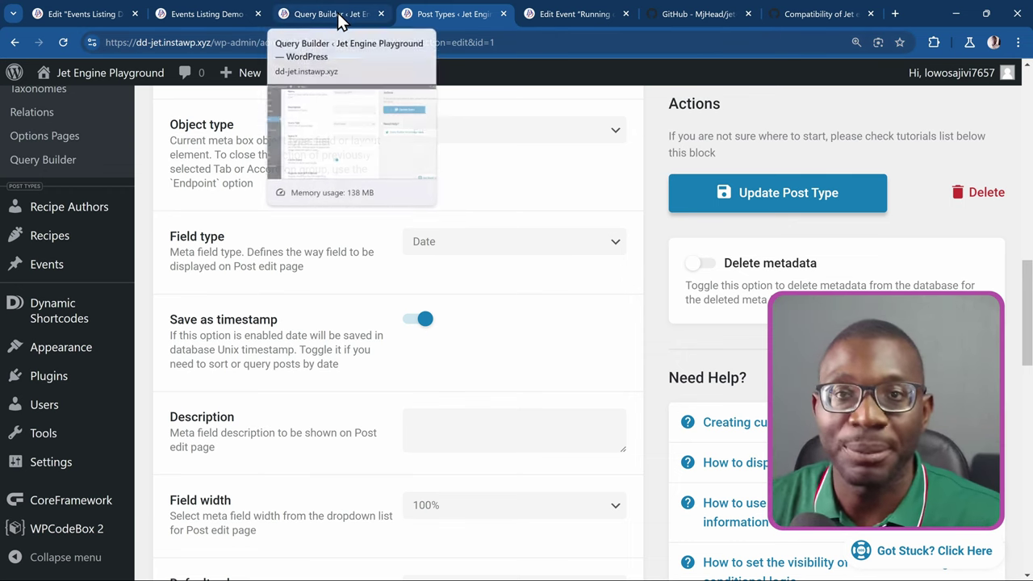
Set the comparison of the query's event-start-dates meta clause to Less or equal (<=)
{"action": "left_click", "coordinate": [216, 14]}
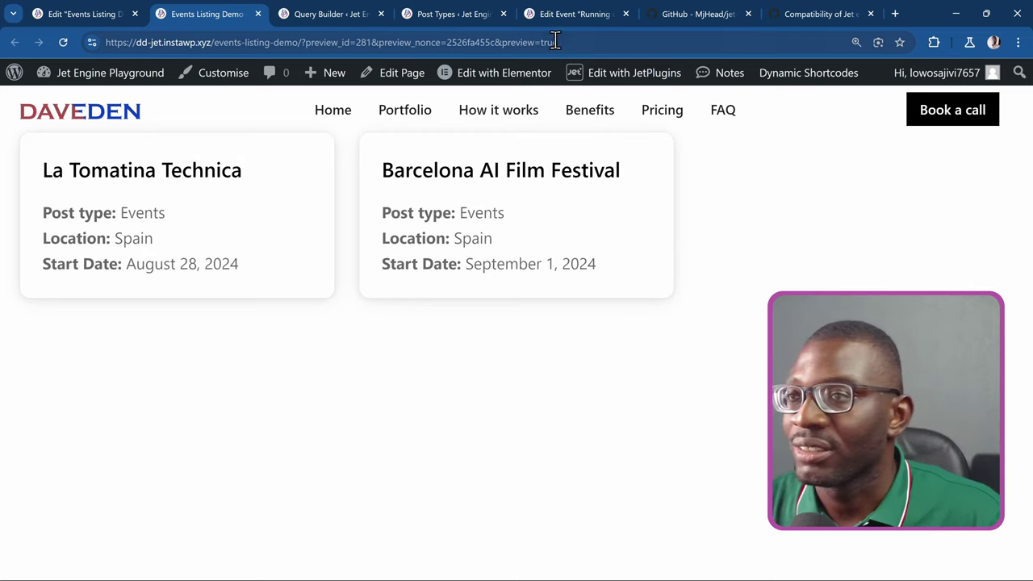
{"action": "left_click", "coordinate": [559, 16]}
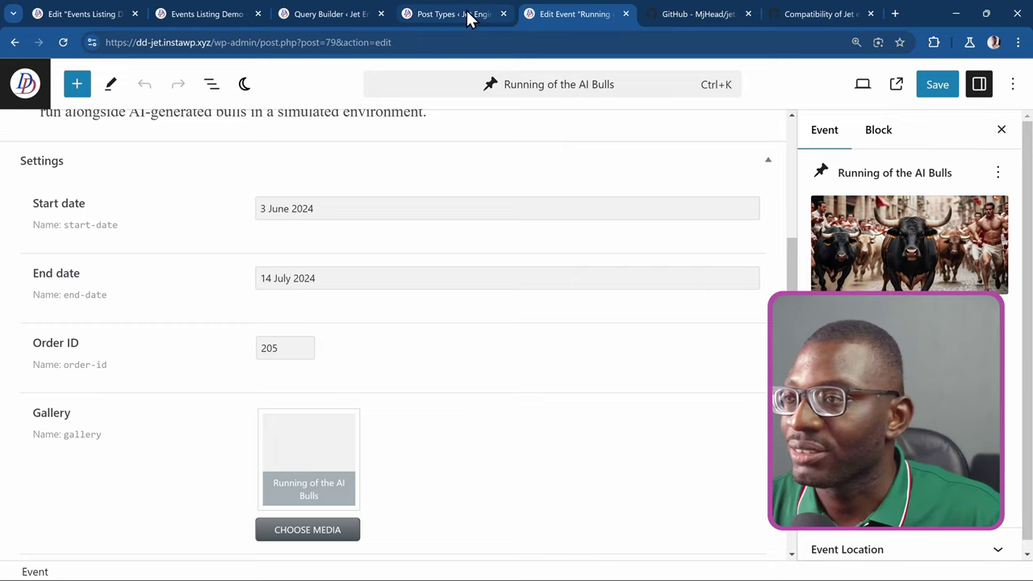
{"action": "left_click", "coordinate": [359, 16]}
{"action": "scroll", "coordinate": [497, 194], "scroll_direction": "up", "scroll_amount": 3}
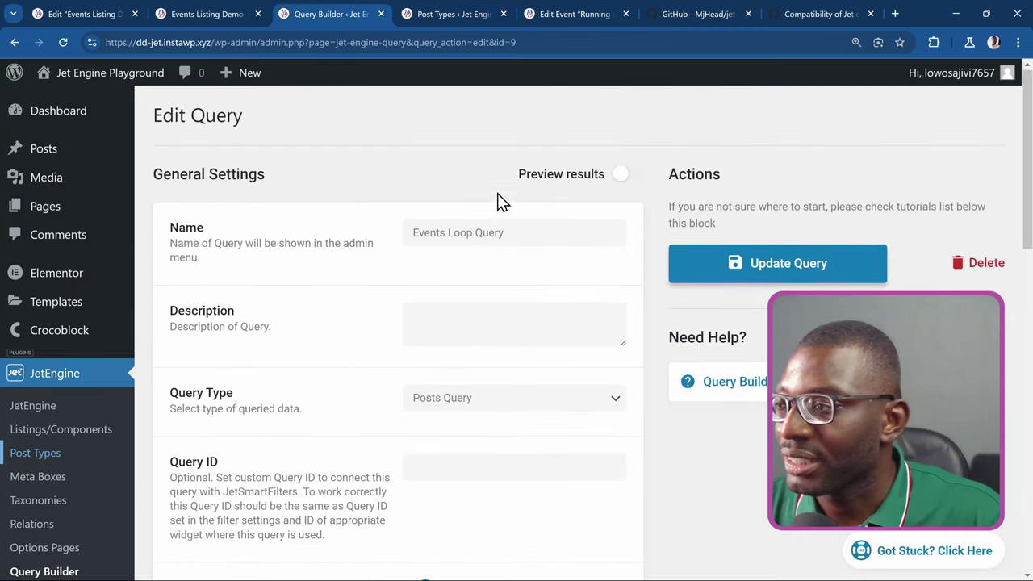
{"action": "scroll", "coordinate": [473, 213], "scroll_direction": "down", "scroll_amount": 5}
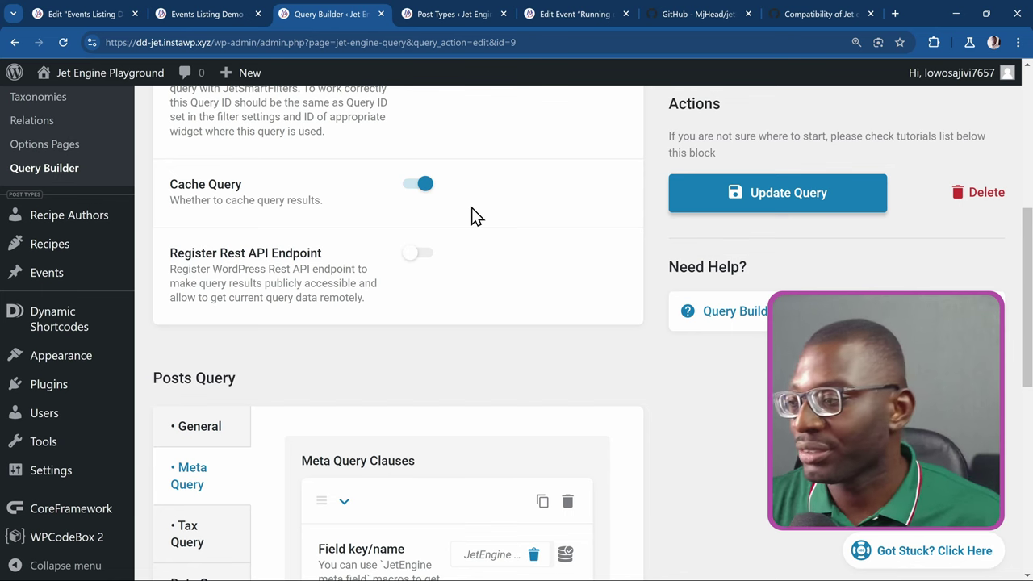
{"action": "scroll", "coordinate": [473, 210], "scroll_direction": "down", "scroll_amount": 3}
{"action": "scroll", "coordinate": [471, 238], "scroll_direction": "down", "scroll_amount": 1}
{"action": "scroll", "coordinate": [222, 224], "scroll_direction": "up", "scroll_amount": 1}
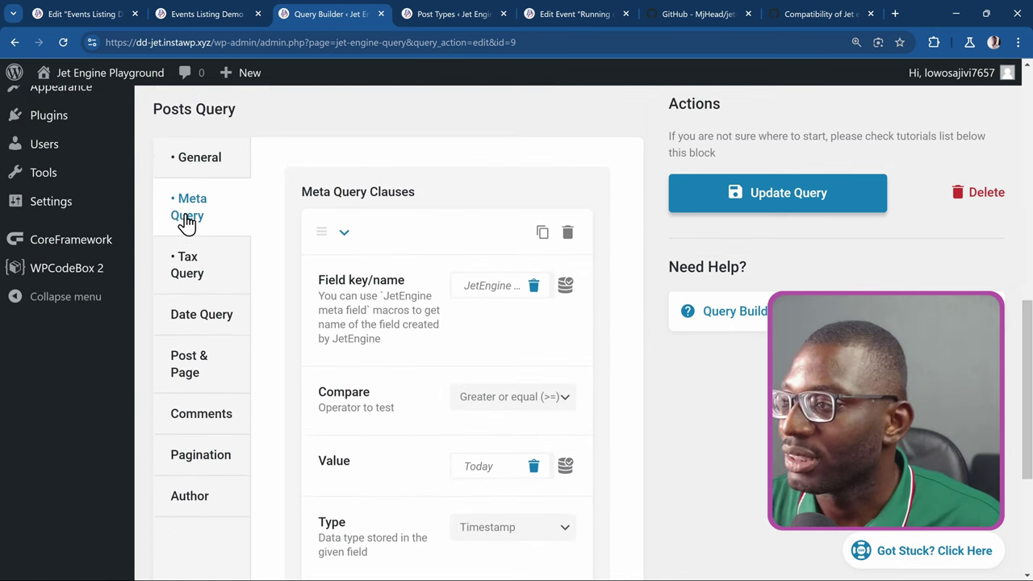
{"action": "scroll", "coordinate": [467, 292], "scroll_direction": "down", "scroll_amount": 2}
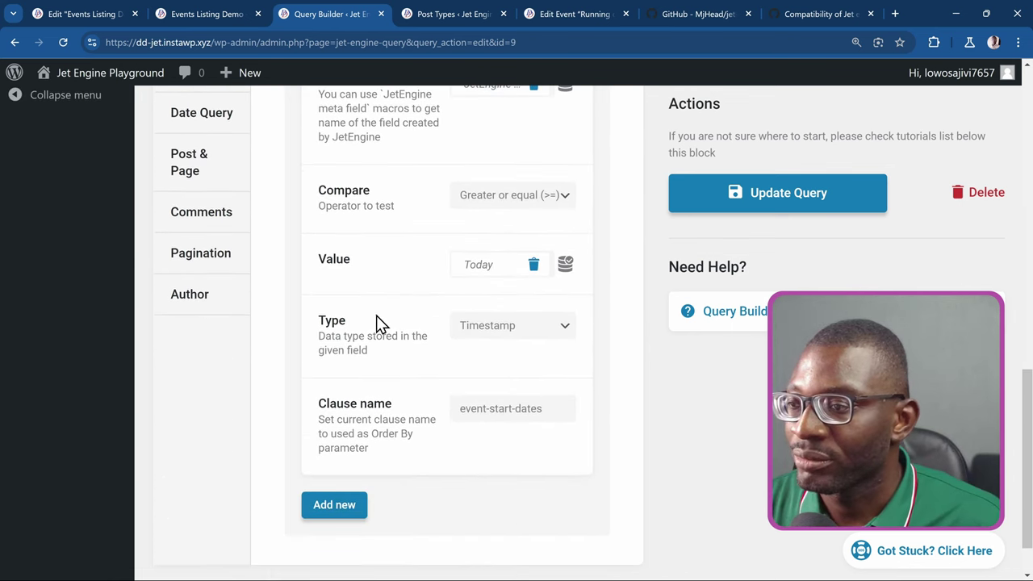
{"action": "scroll", "coordinate": [521, 176], "scroll_direction": "down", "scroll_amount": 1}
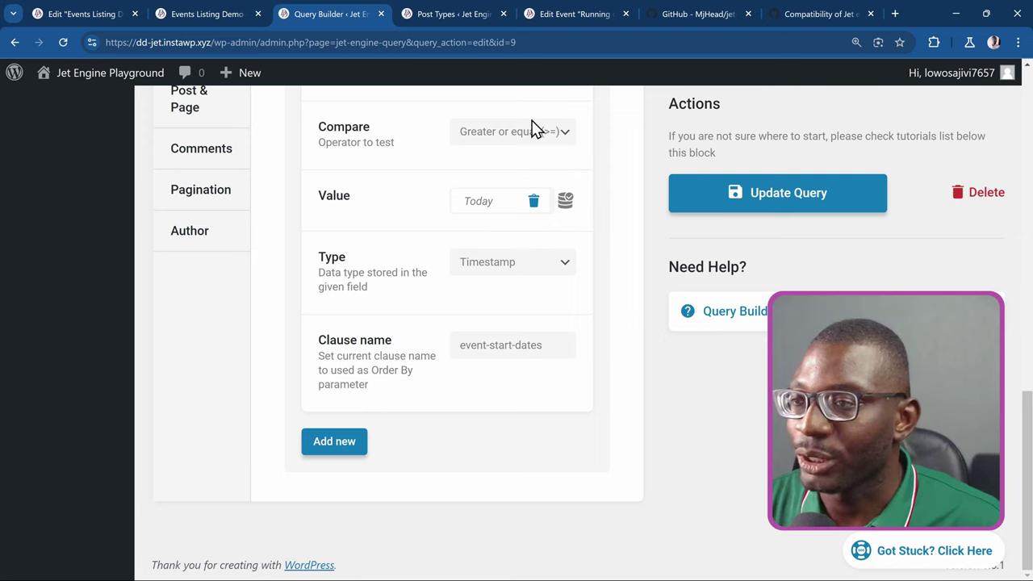
{"action": "left_click", "coordinate": [525, 136]}
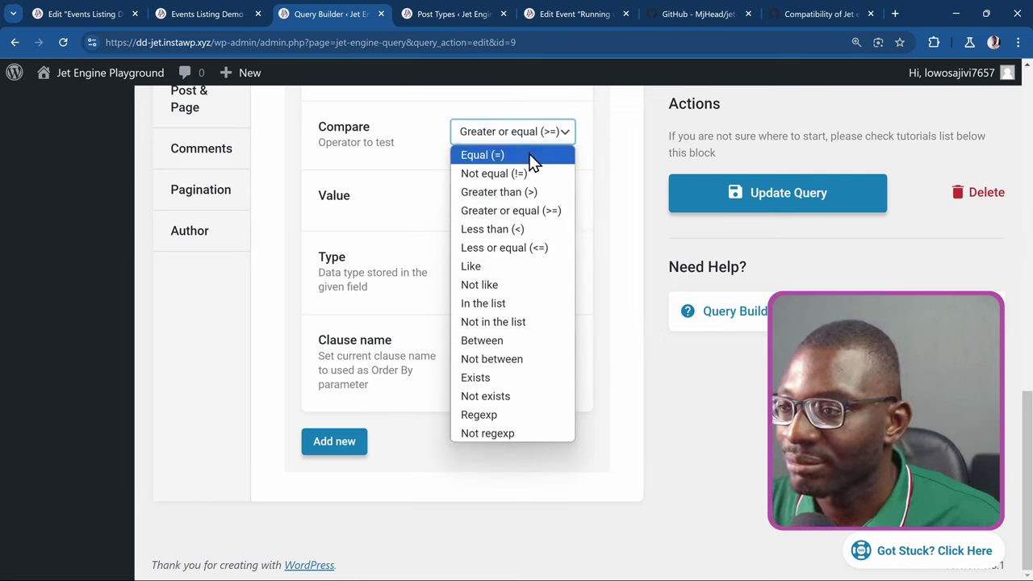
{"action": "left_click", "coordinate": [536, 247]}
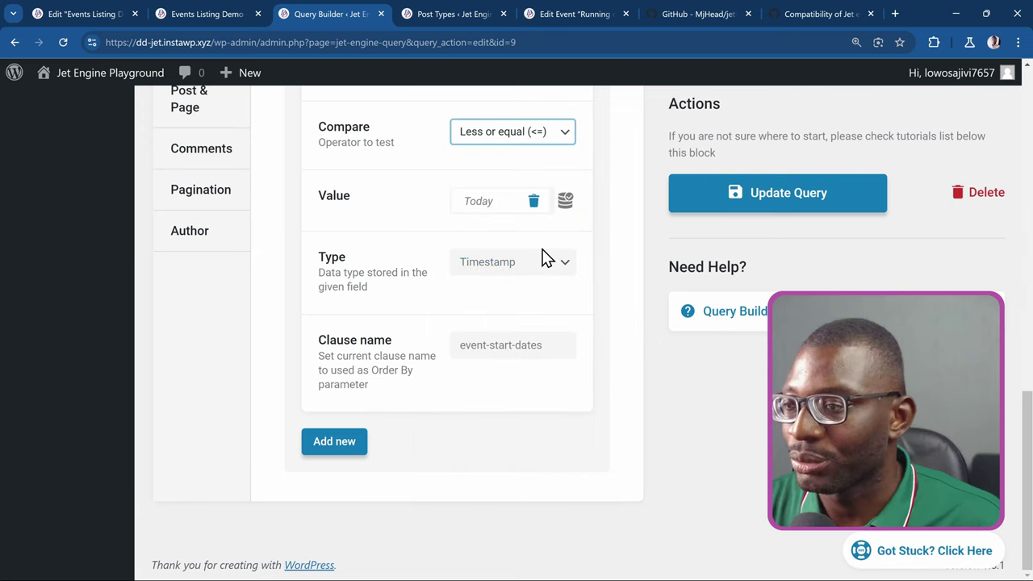
Update the query with the new comparison and return to the Events Listing Demo page to check the results
{"action": "left_click", "coordinate": [700, 206]}
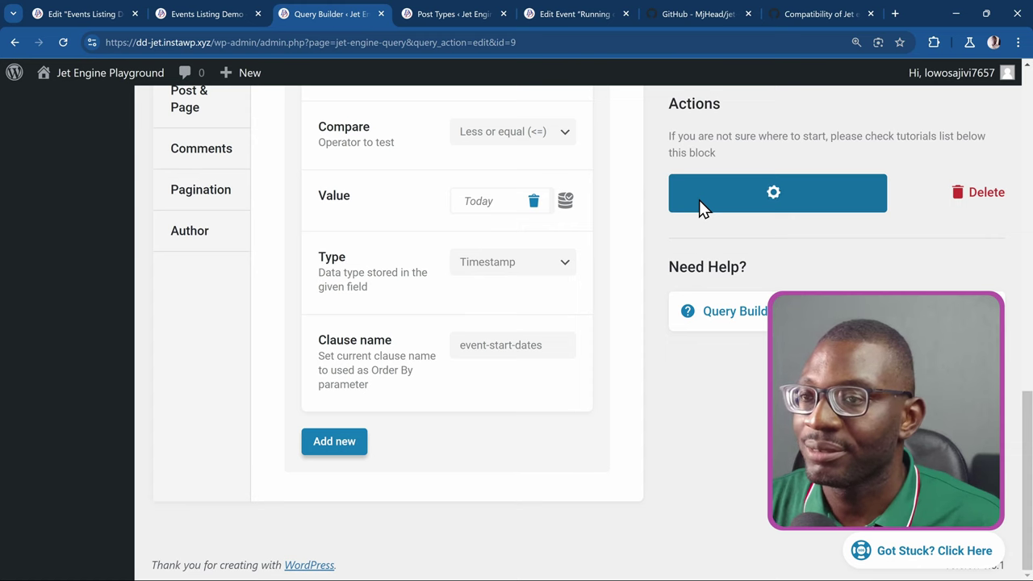
{"action": "left_click", "coordinate": [191, 13]}
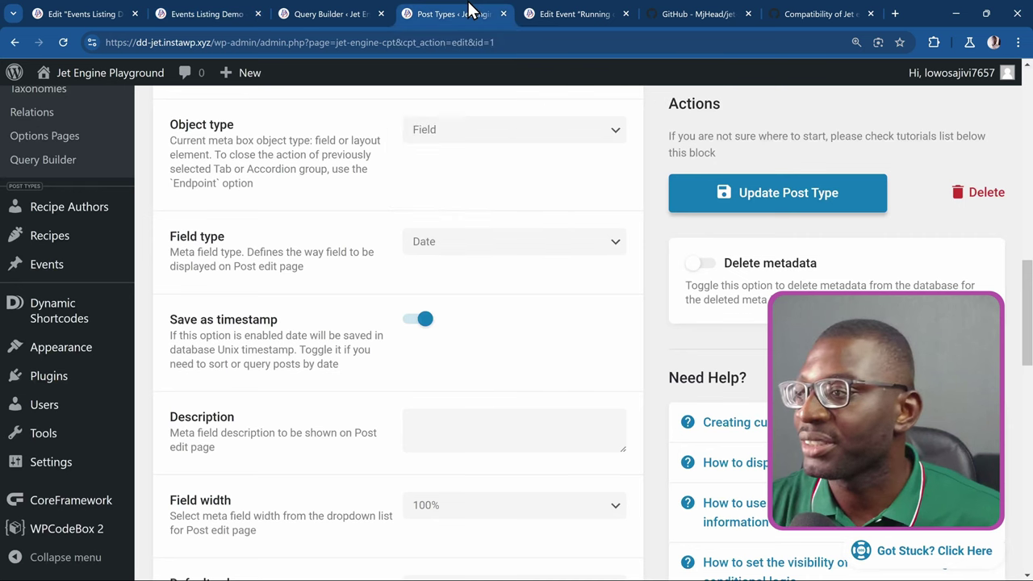
Review the Start date meta field in the Events post type and the Meta Query clause of the events query
{"action": "scroll", "coordinate": [345, 189], "scroll_direction": "up", "scroll_amount": 5}
{"action": "scroll", "coordinate": [343, 191], "scroll_direction": "down", "scroll_amount": 1}
{"action": "scroll", "coordinate": [343, 191], "scroll_direction": "up", "scroll_amount": 3}
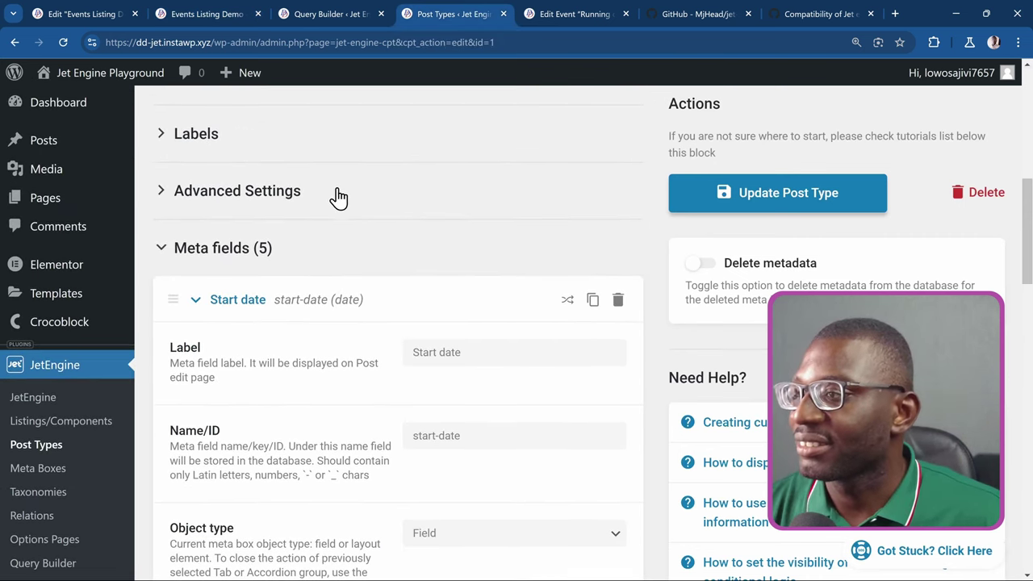
{"action": "left_click", "coordinate": [342, 12]}
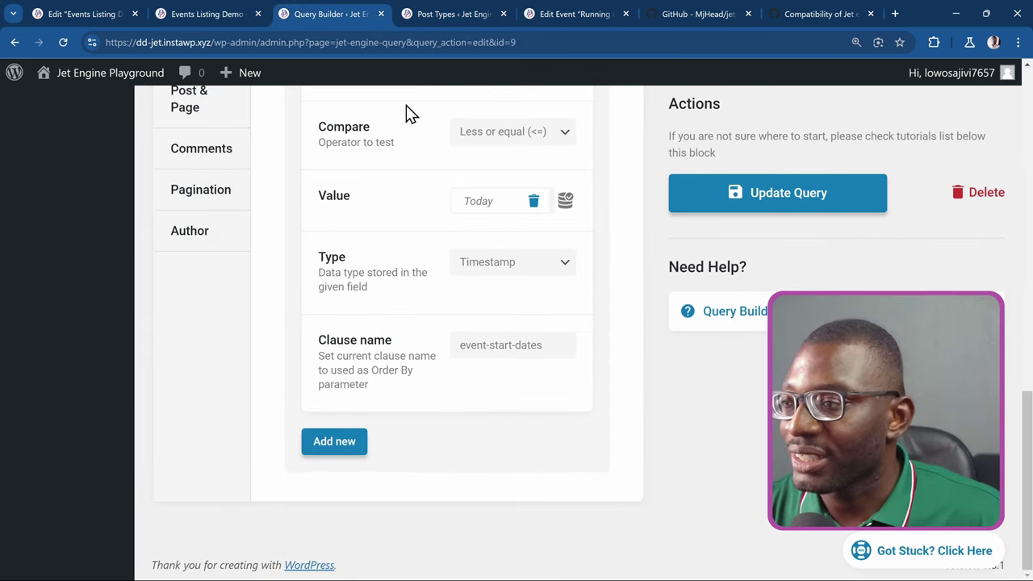
{"action": "scroll", "coordinate": [507, 239], "scroll_direction": "up", "scroll_amount": 5}
{"action": "scroll", "coordinate": [512, 242], "scroll_direction": "down", "scroll_amount": 1}
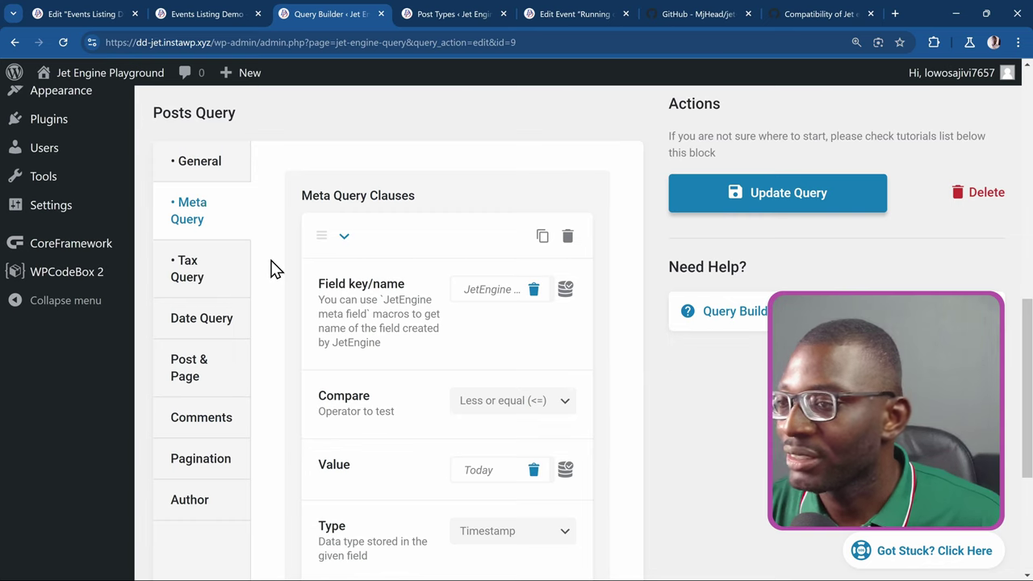
Delete the query's meta query clause and the meta_clause sorting parameter under Order & Order By
{"action": "left_click", "coordinate": [568, 240]}
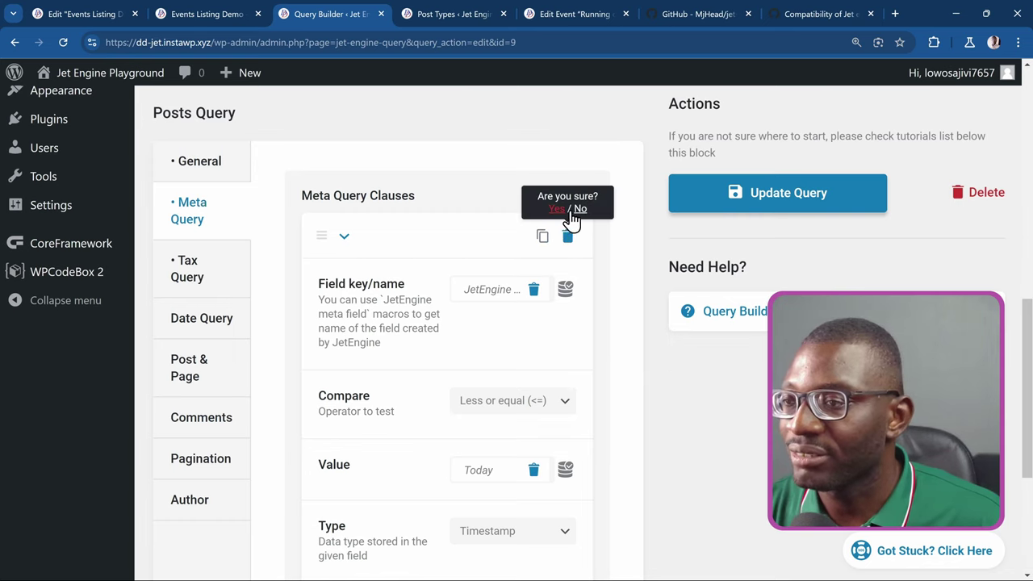
{"action": "left_click", "coordinate": [558, 209]}
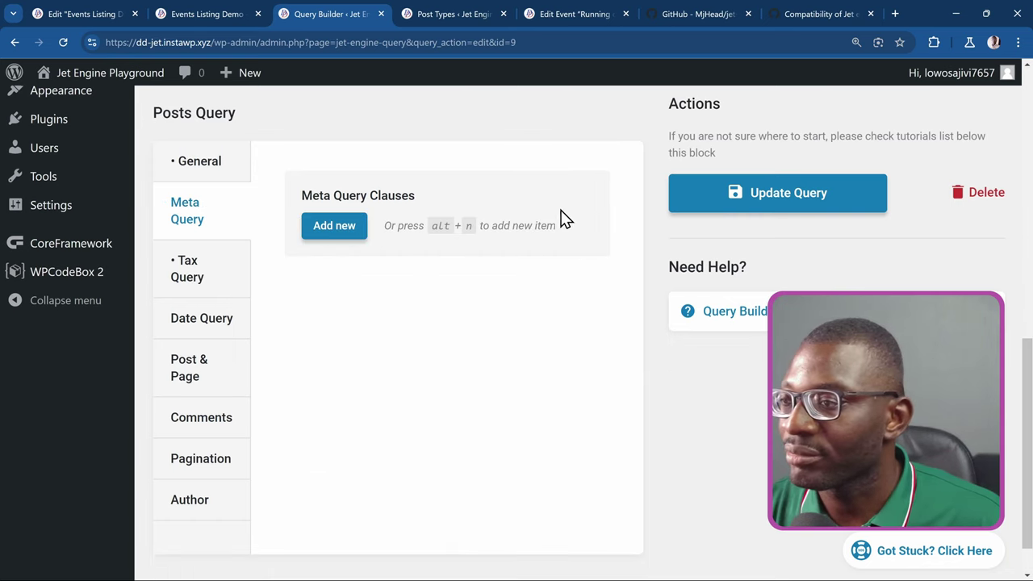
{"action": "left_click", "coordinate": [220, 164]}
{"action": "scroll", "coordinate": [501, 293], "scroll_direction": "down", "scroll_amount": 3}
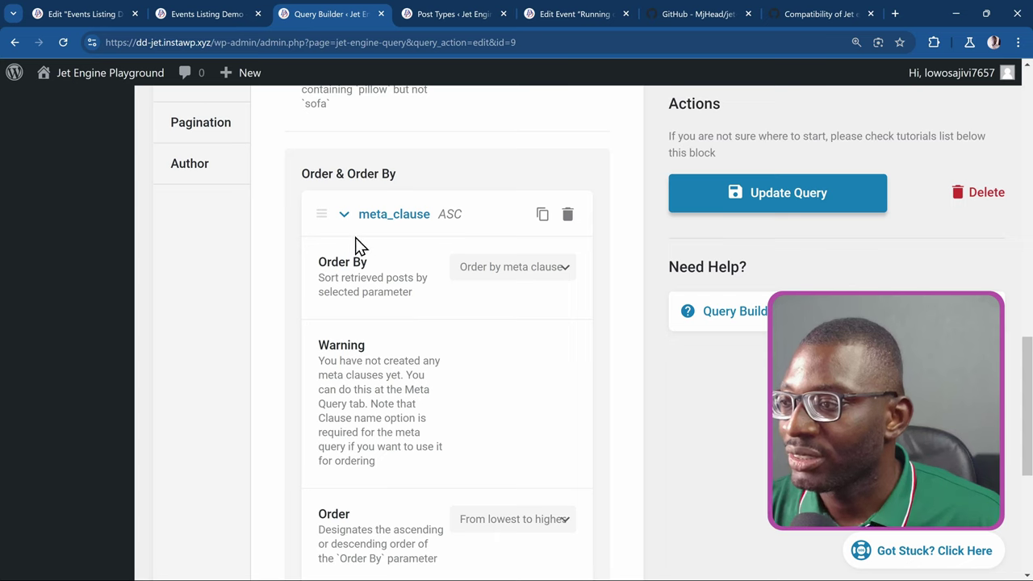
{"action": "left_click", "coordinate": [343, 215]}
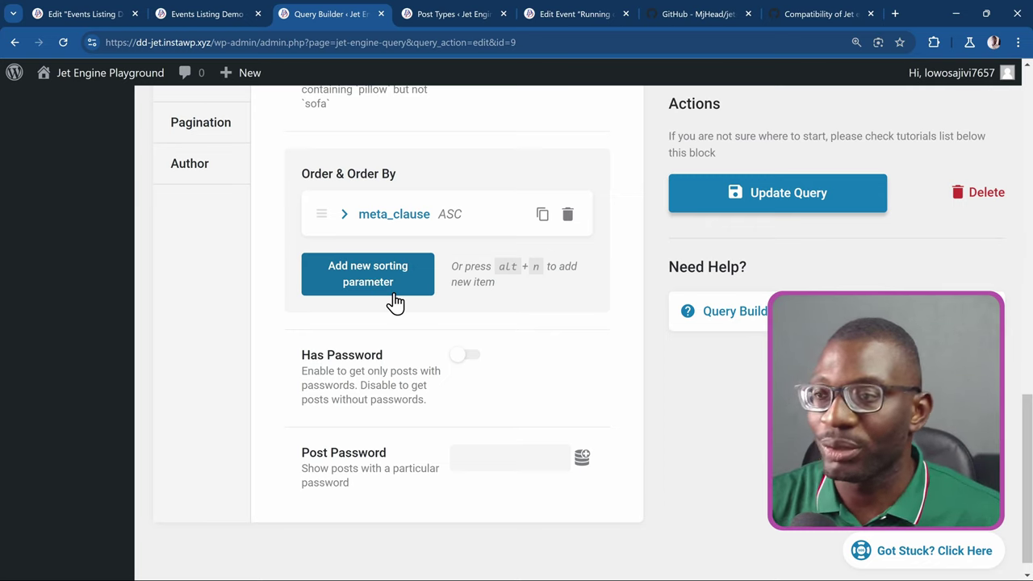
{"action": "left_click", "coordinate": [567, 215]}
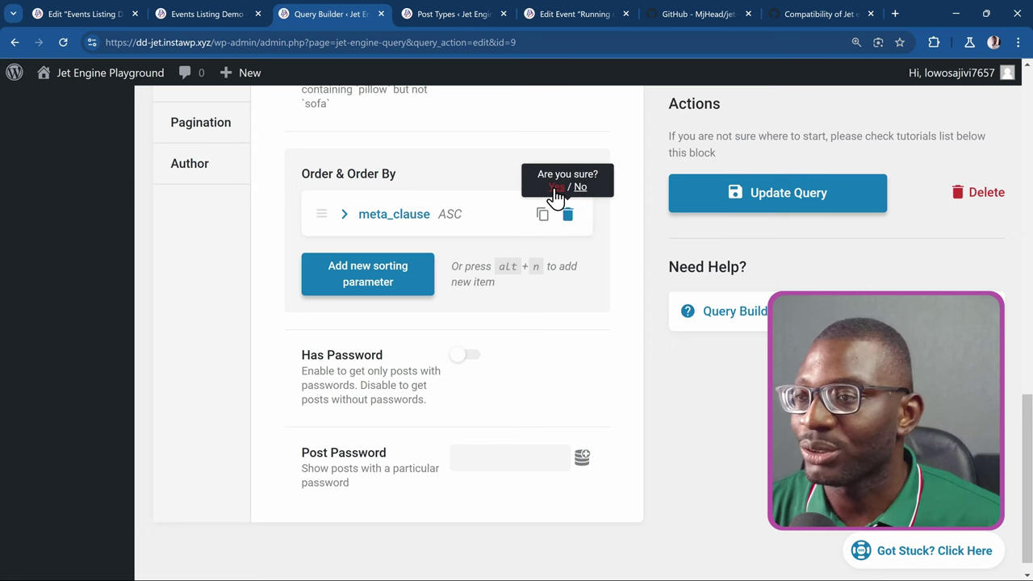
{"action": "left_click", "coordinate": [555, 188]}
Replace the query's Events post type with Posts
{"action": "scroll", "coordinate": [455, 244], "scroll_direction": "up", "scroll_amount": 5}
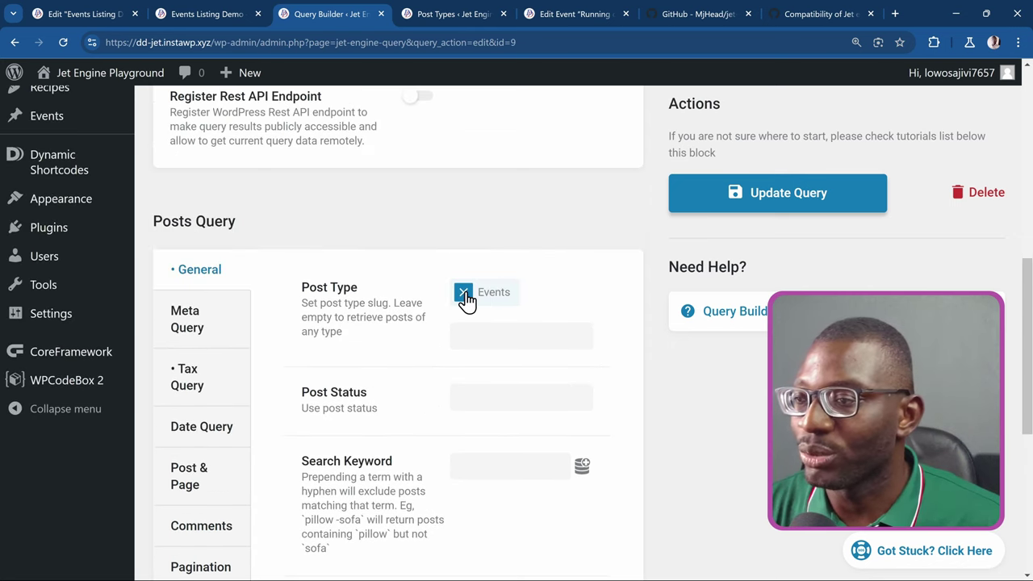
{"action": "left_click", "coordinate": [463, 292]}
{"action": "left_click", "coordinate": [494, 294]}
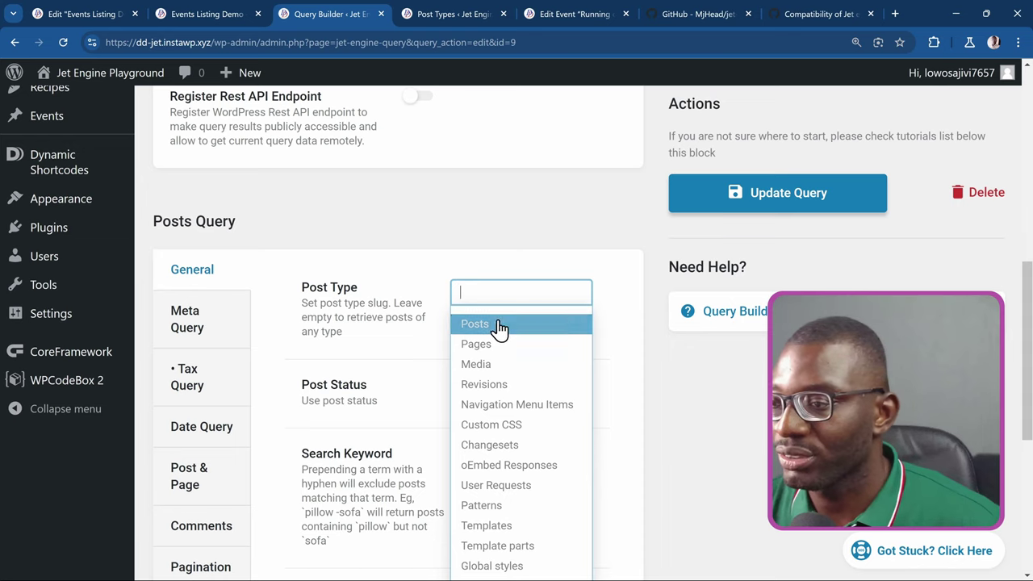
{"action": "left_click", "coordinate": [497, 326]}
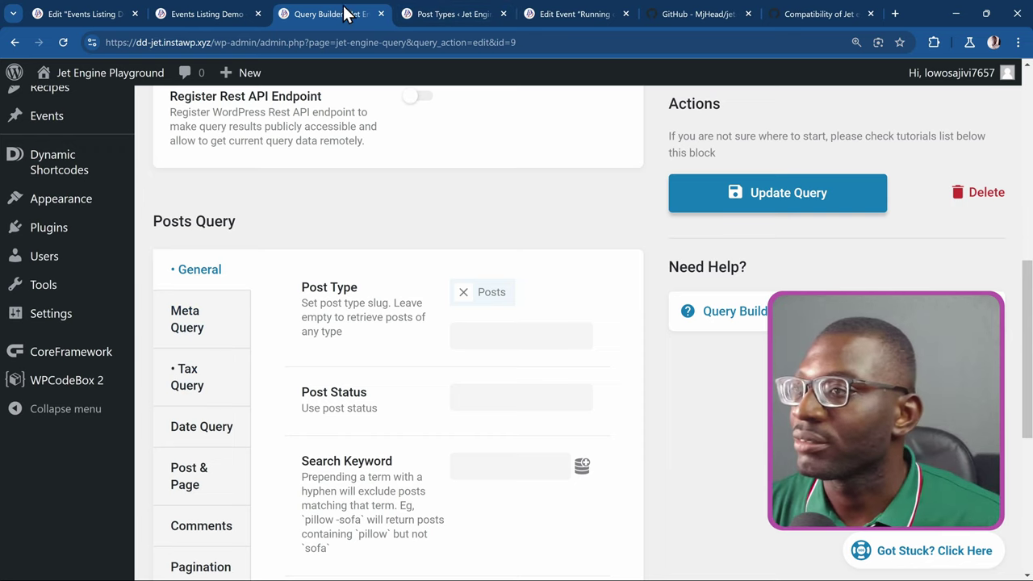
Open the Event Locations taxonomy of the Events post type and look up the term ID of Argentina
{"action": "left_click", "coordinate": [597, 9]}
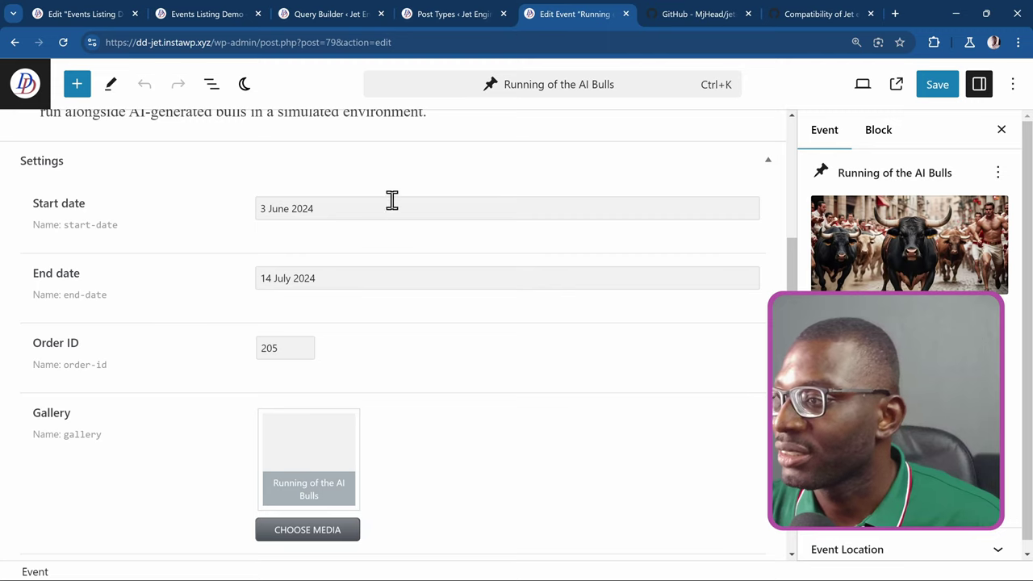
{"action": "left_click", "coordinate": [31, 95]}
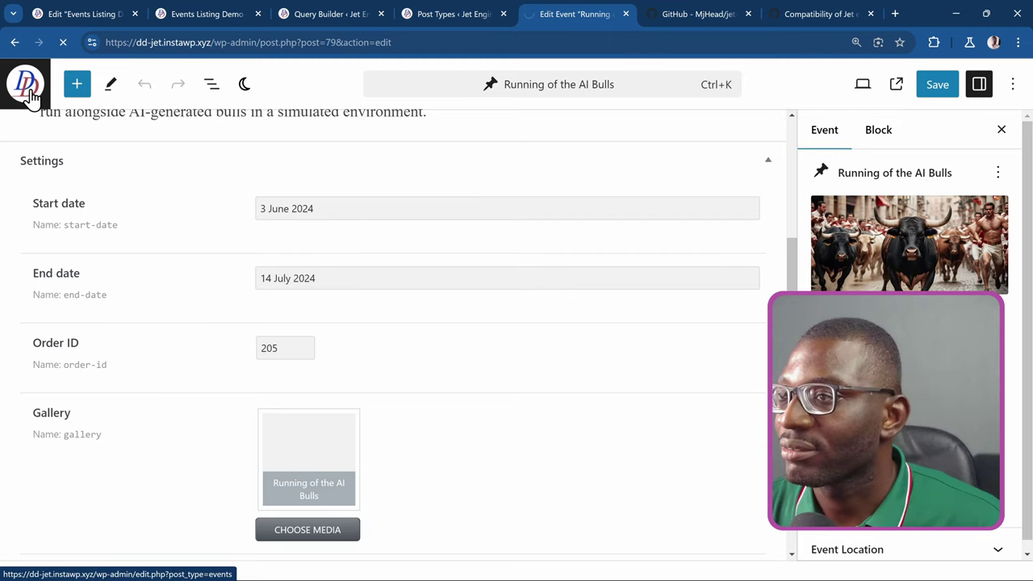
{"action": "scroll", "coordinate": [92, 378], "scroll_direction": "down", "scroll_amount": 2}
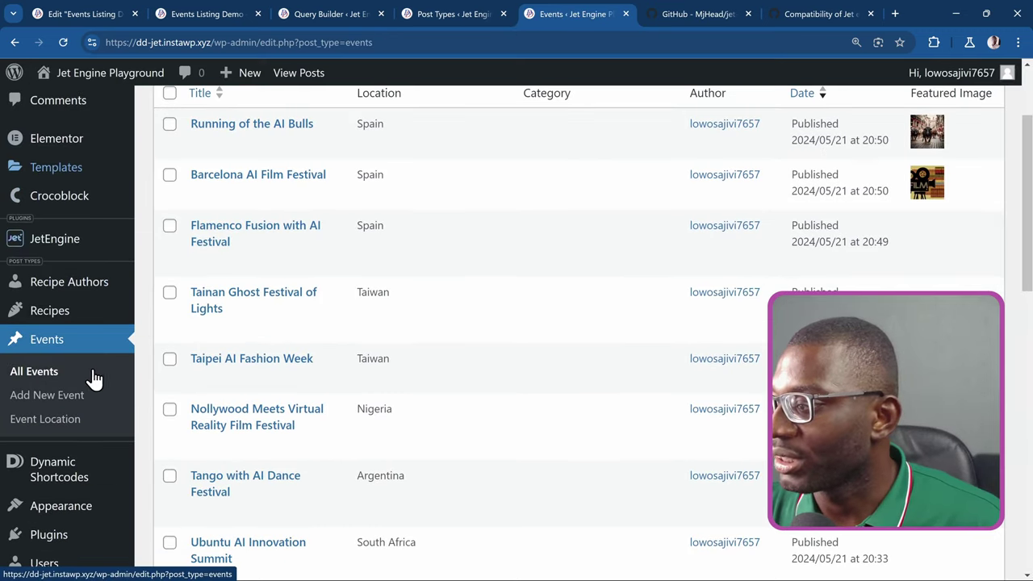
{"action": "left_click", "coordinate": [78, 423]}
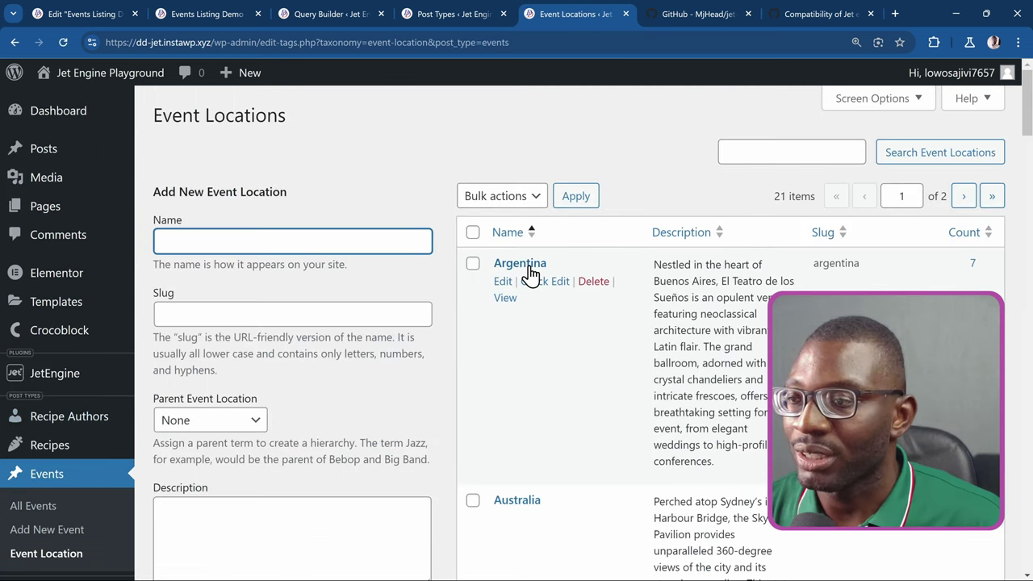
{"action": "left_click", "coordinate": [529, 272]}
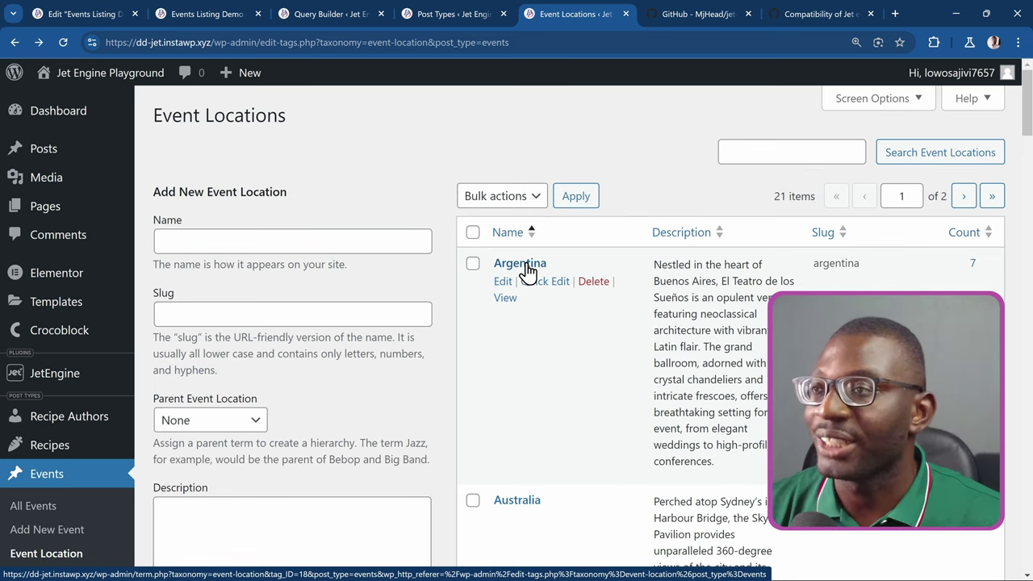
In the query's Event Locations tax clause, match terms by Term ID and set the term to 18
{"action": "left_click", "coordinate": [322, 13]}
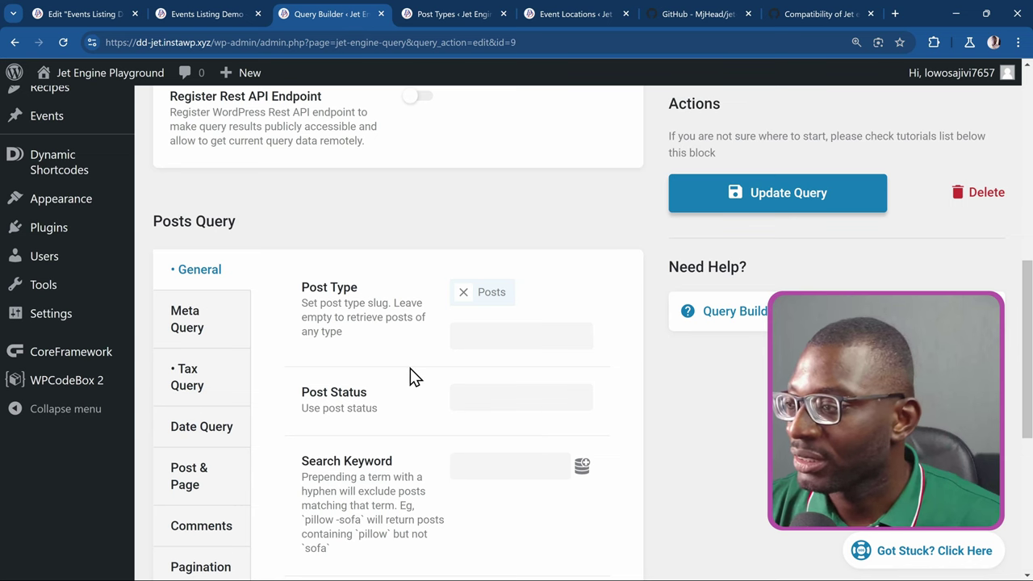
{"action": "scroll", "coordinate": [297, 266], "scroll_direction": "down", "scroll_amount": 1}
{"action": "scroll", "coordinate": [297, 267], "scroll_direction": "up", "scroll_amount": 1}
{"action": "left_click", "coordinate": [179, 371]}
{"action": "scroll", "coordinate": [464, 350], "scroll_direction": "down", "scroll_amount": 6}
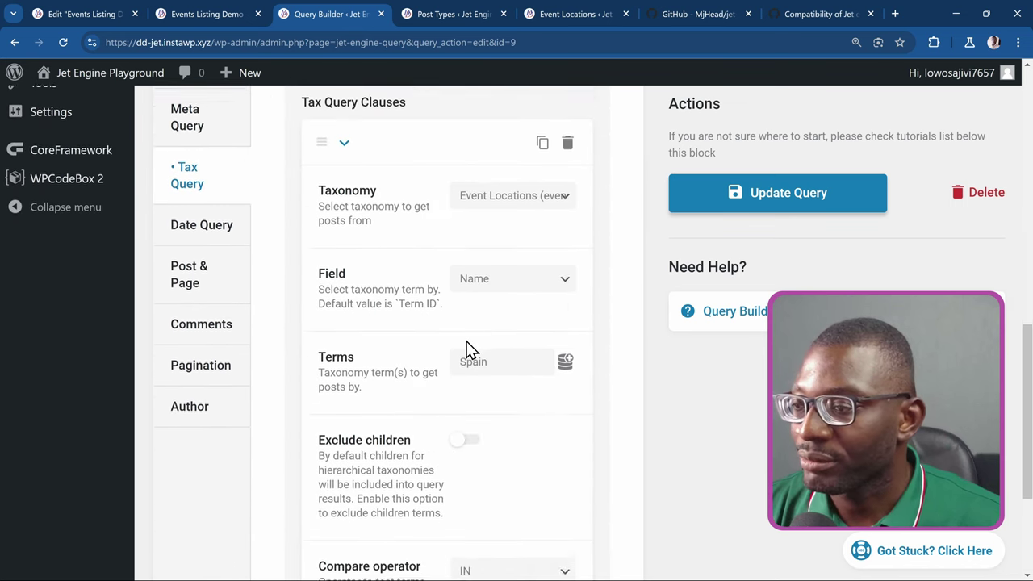
{"action": "scroll", "coordinate": [467, 349], "scroll_direction": "down", "scroll_amount": 4}
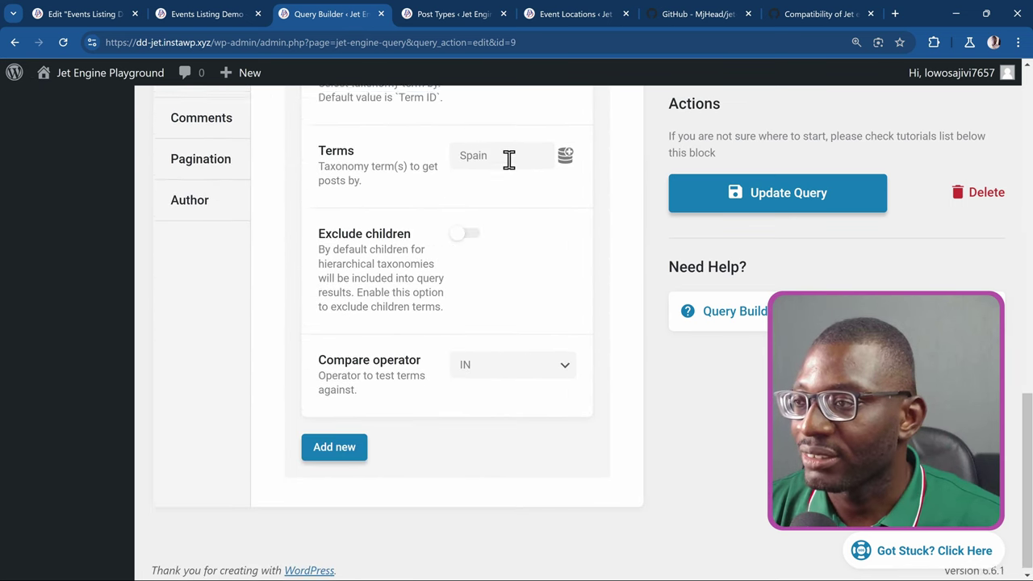
{"action": "scroll", "coordinate": [387, 204], "scroll_direction": "up", "scroll_amount": 4}
{"action": "scroll", "coordinate": [393, 199], "scroll_direction": "up", "scroll_amount": 2}
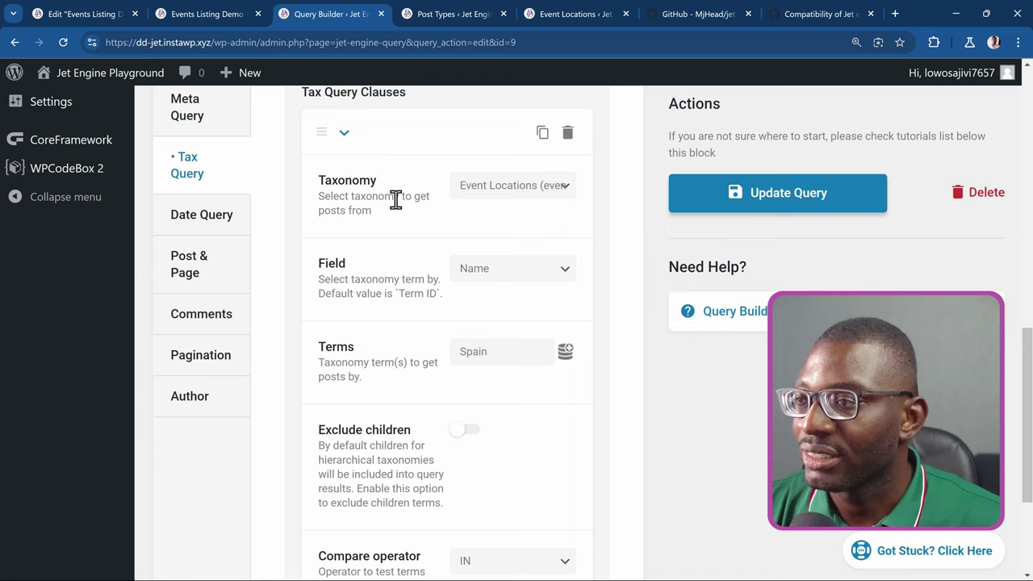
{"action": "left_click", "coordinate": [513, 271]}
{"action": "left_click", "coordinate": [511, 295]}
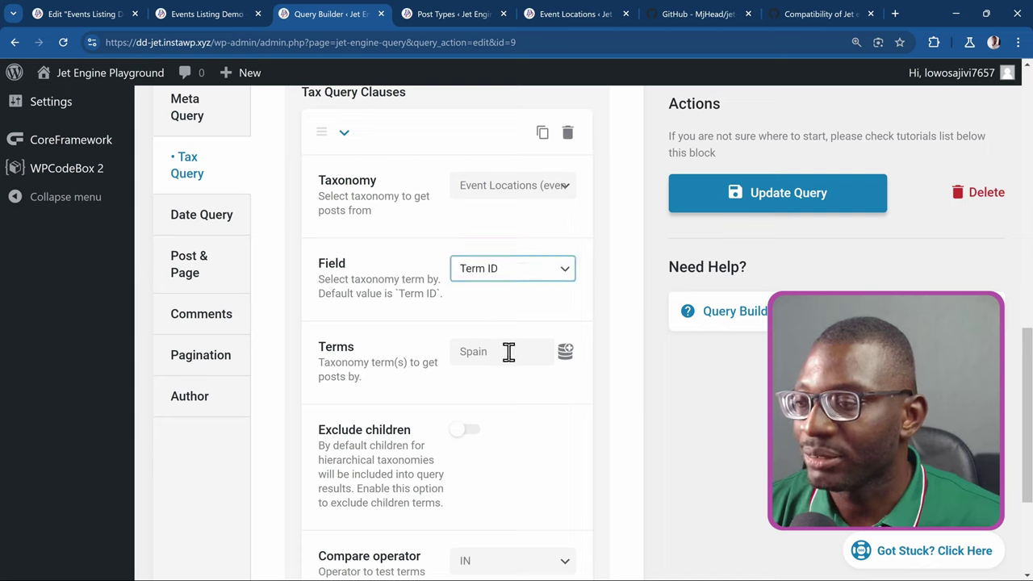
{"action": "left_click_drag", "start_coordinate": [505, 352], "coordinate": [476, 359]}
{"action": "double_click", "coordinate": [468, 352]}
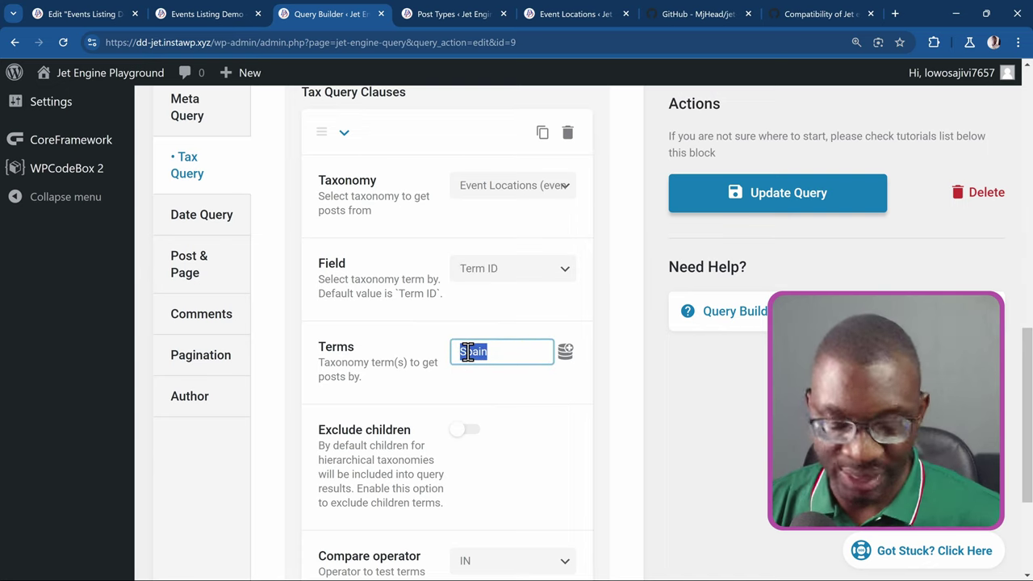
{"action": "key", "text": "BackSpace"}
{"action": "type", "text": "18"}
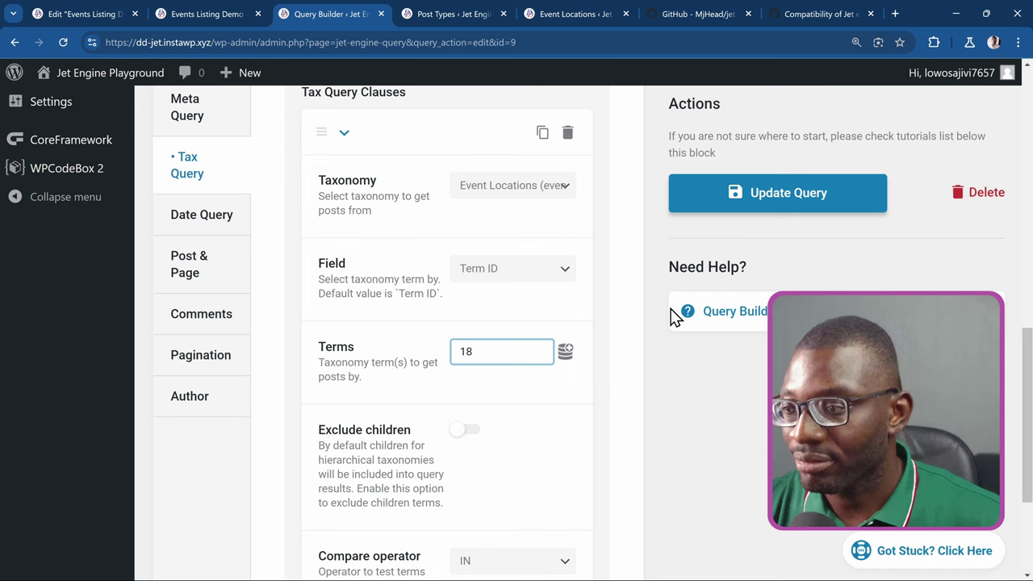
Update the query and reload the Events Listing Demo page to check the results
{"action": "left_click", "coordinate": [774, 204]}
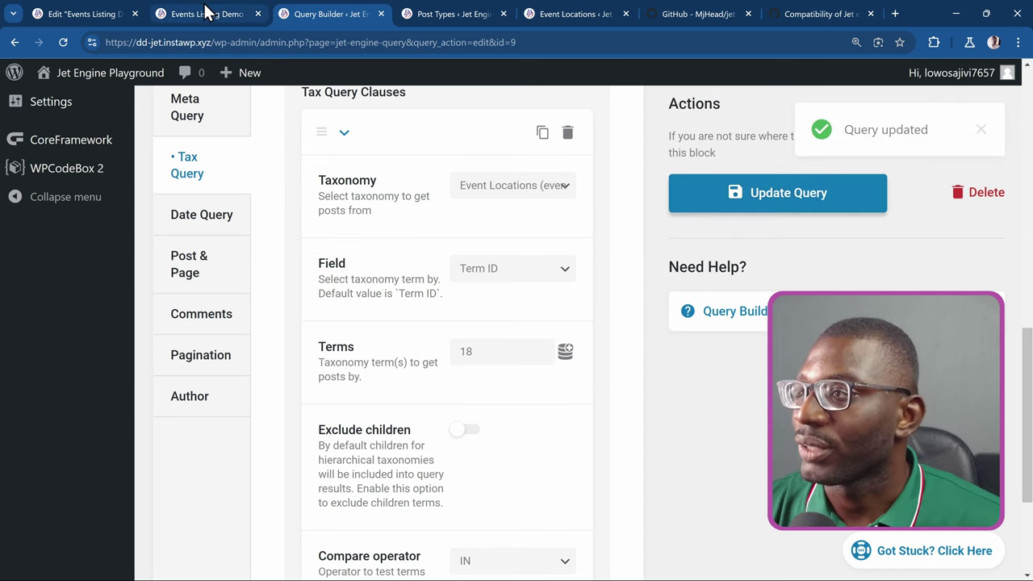
{"action": "left_click", "coordinate": [206, 14]}
{"action": "left_click", "coordinate": [60, 44]}
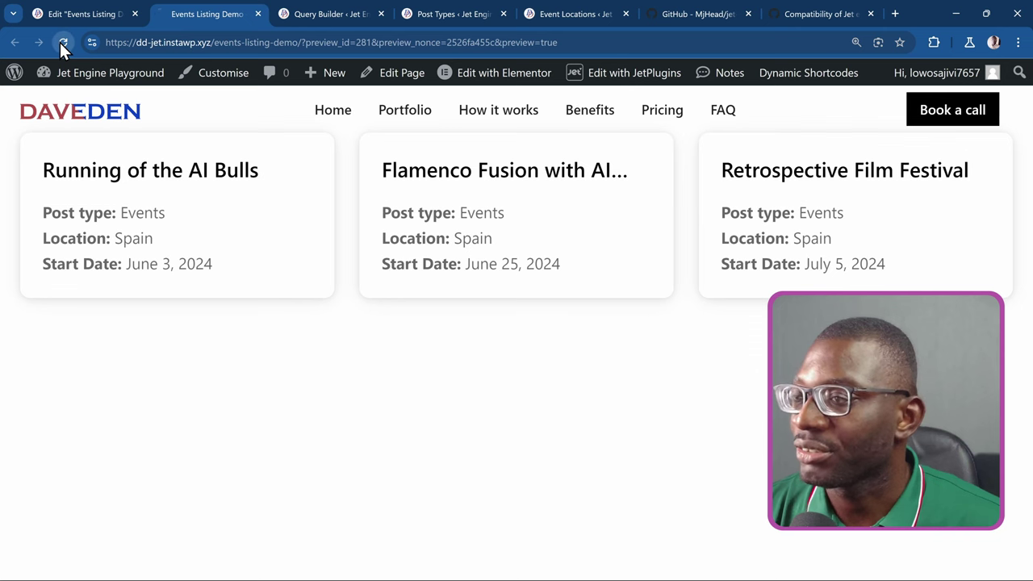